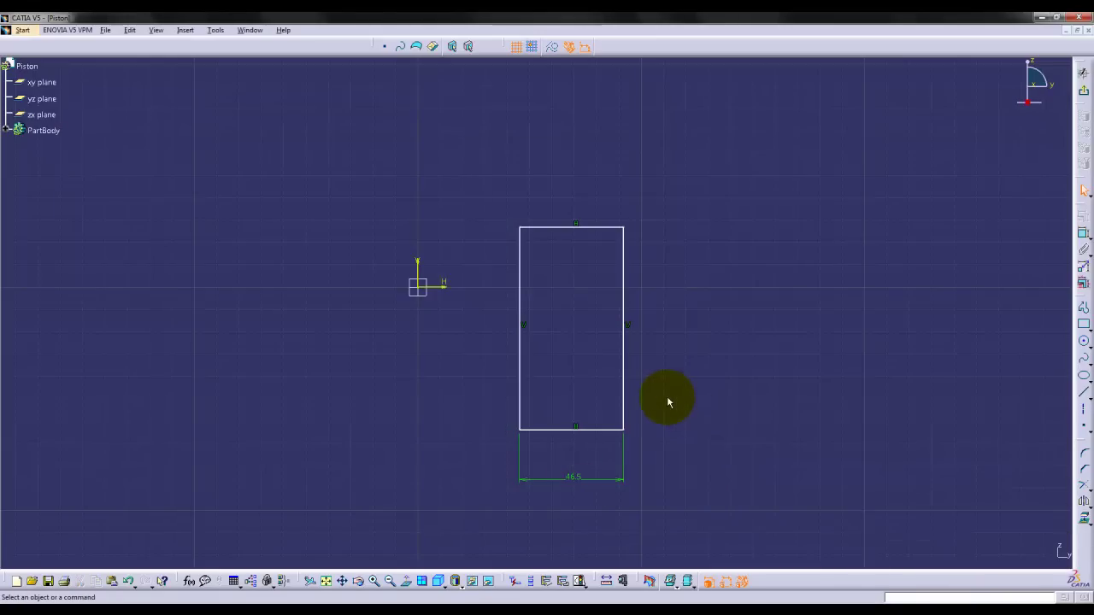
Step: Draw a circle about 39 mm in radius to the right of the rectangle
mouse_move(630, 350)
middle_mouse_down()
mouse_move(630, 320)
mouse_move(627, 333)
mouse_move(606, 276)
mouse_move(609, 300)
mouse_move(680, 317)
middle_mouse_up()
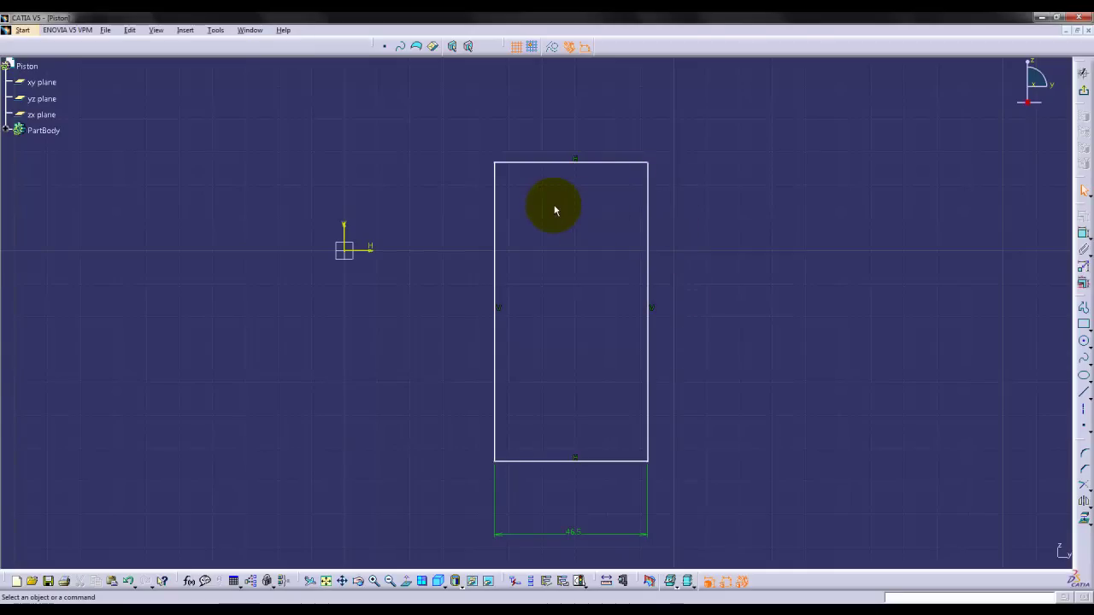
mouse_move(889, 342)
middle_mouse_down()
mouse_move(862, 293)
mouse_move(806, 317)
mouse_move(750, 300)
mouse_move(718, 310)
middle_mouse_up()
left_click(1084, 342)
left_click(718, 310)
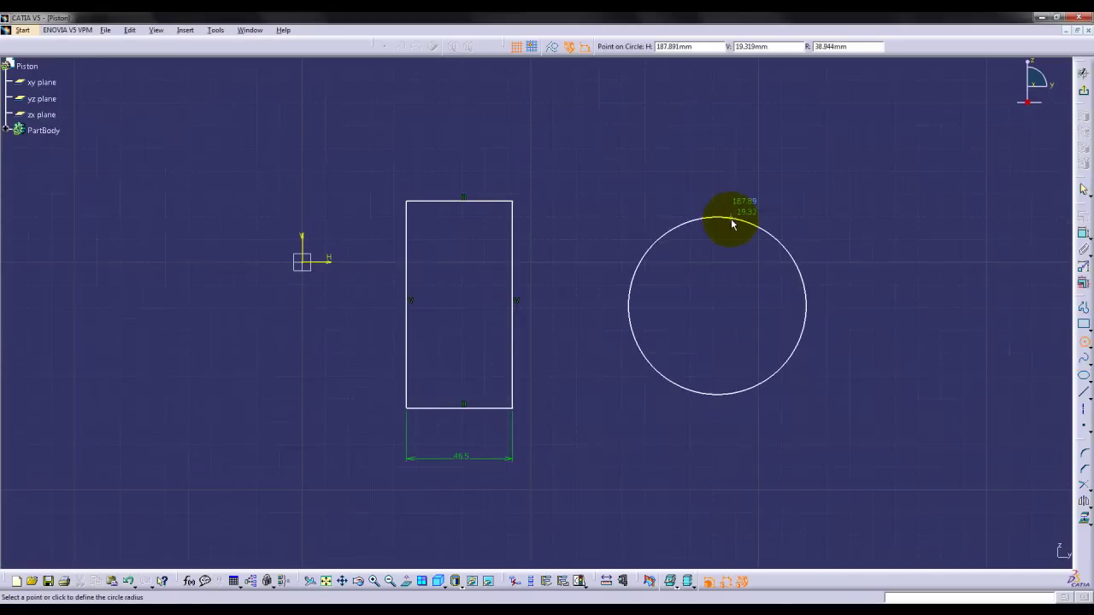
left_click(763, 228)
Step: Dimension the circle by its radius instead of its diameter and set the radius to 189 mm
left_click(1084, 233)
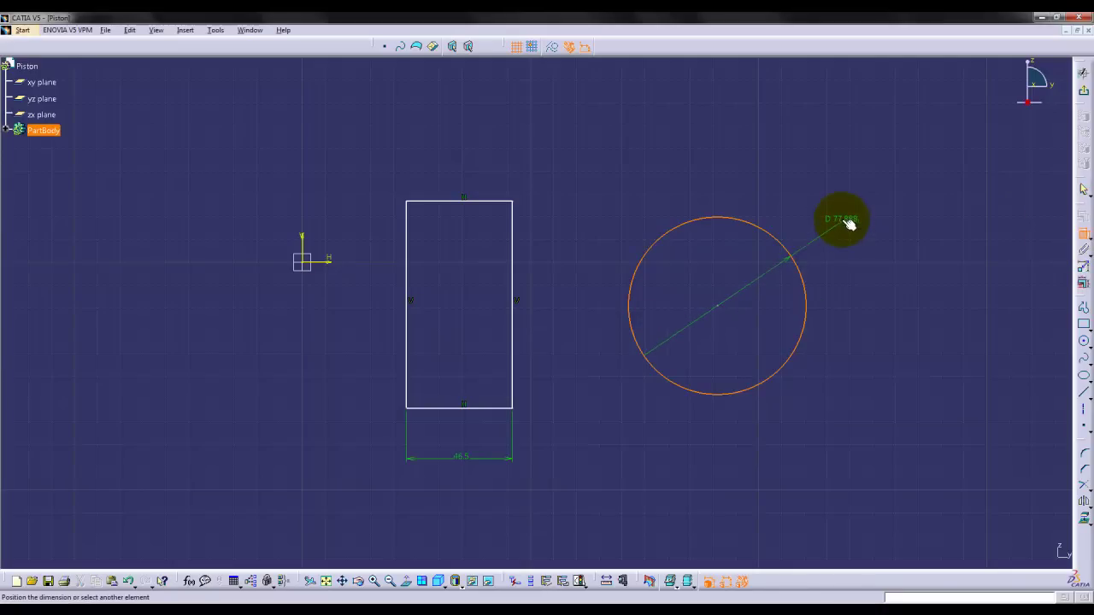
double_click(847, 216)
left_click(930, 519)
left_click(929, 535)
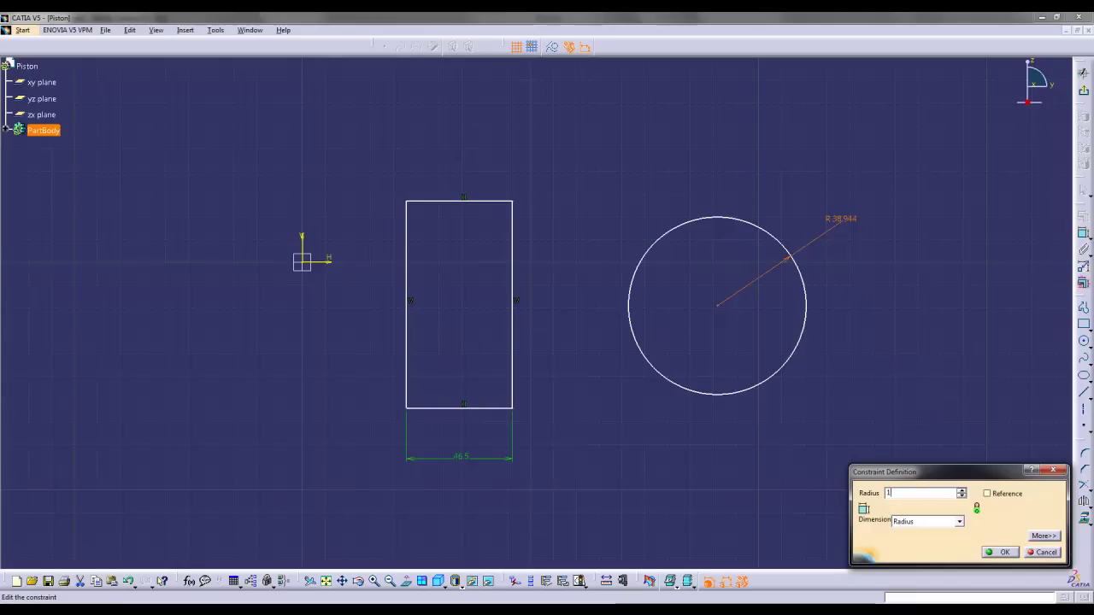
key("Return")
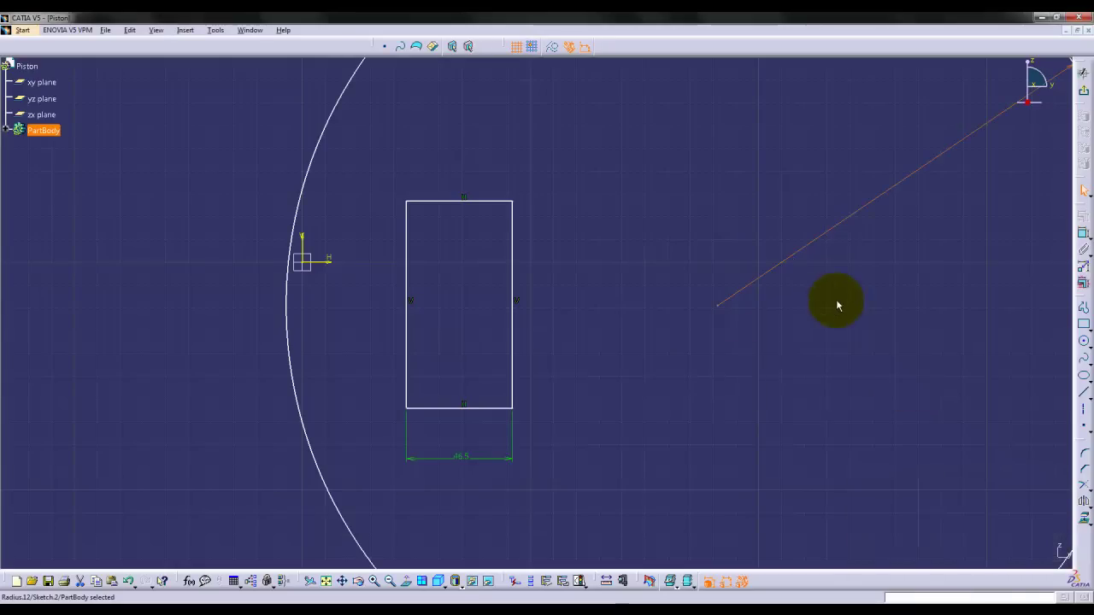
Step: Move the circle's centre below the rectangle and make it coincident with the rectangle's left vertical edge
middle_click_drag(830, 293, 833, 359, "ctrl")
left_click_drag(622, 315, 482, 415)
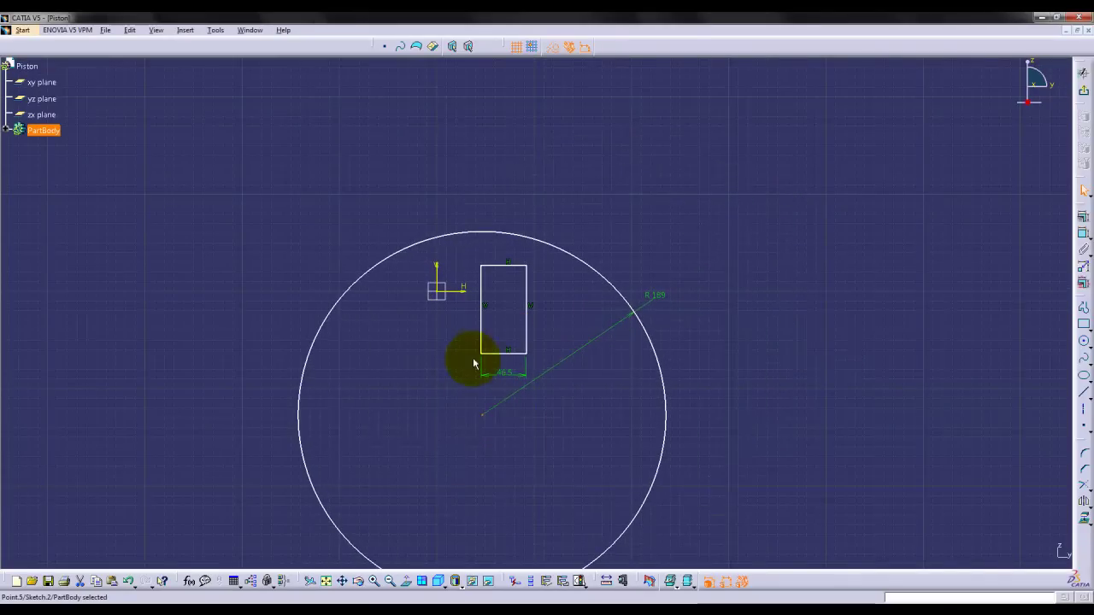
left_click(484, 438)
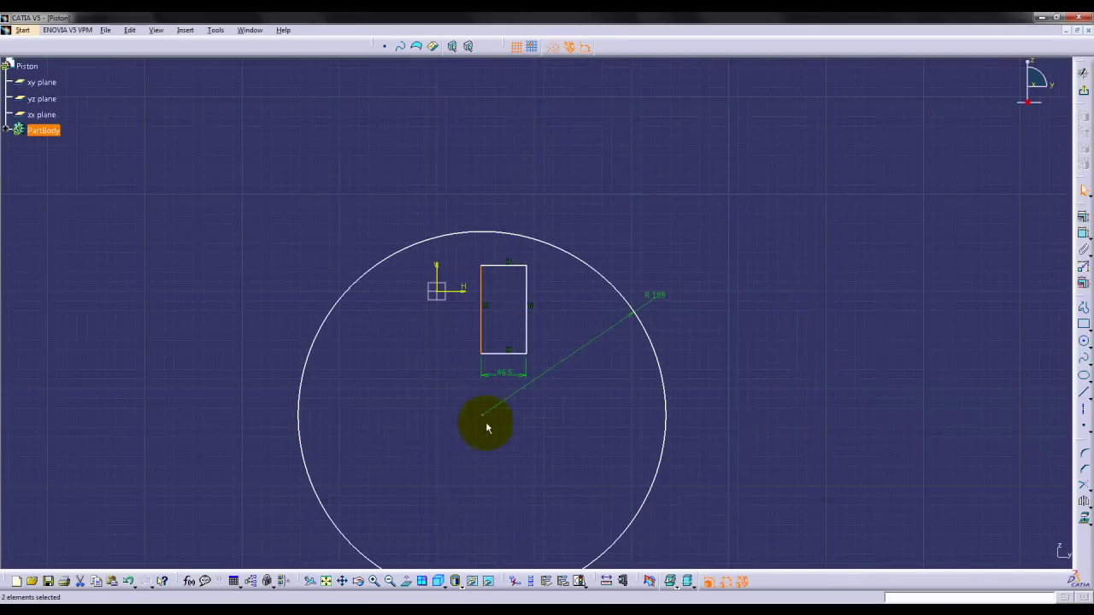
right_click(490, 421)
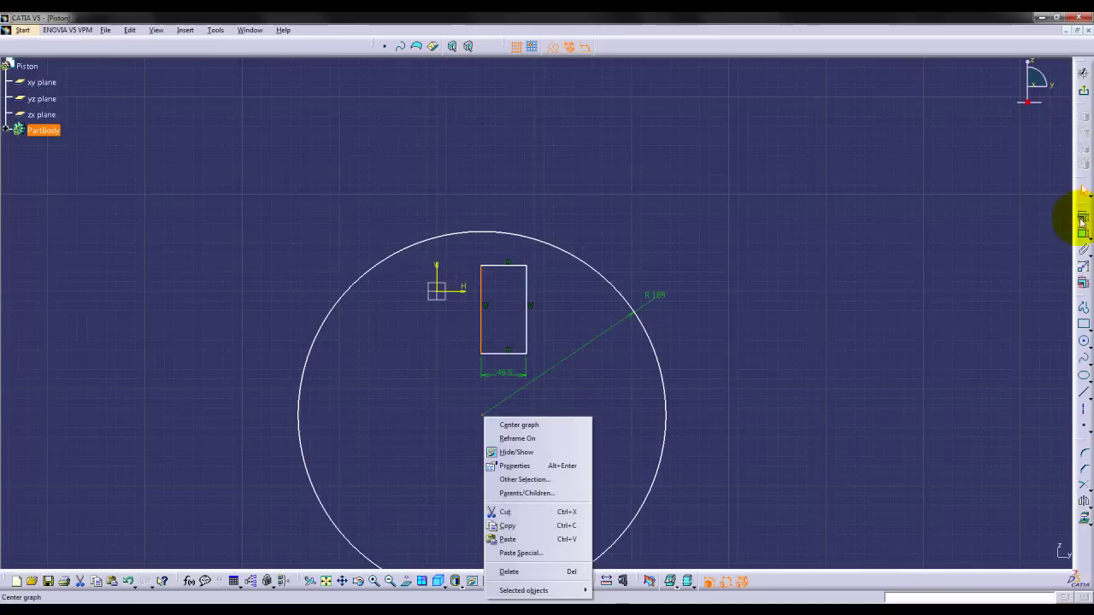
left_click(1083, 221)
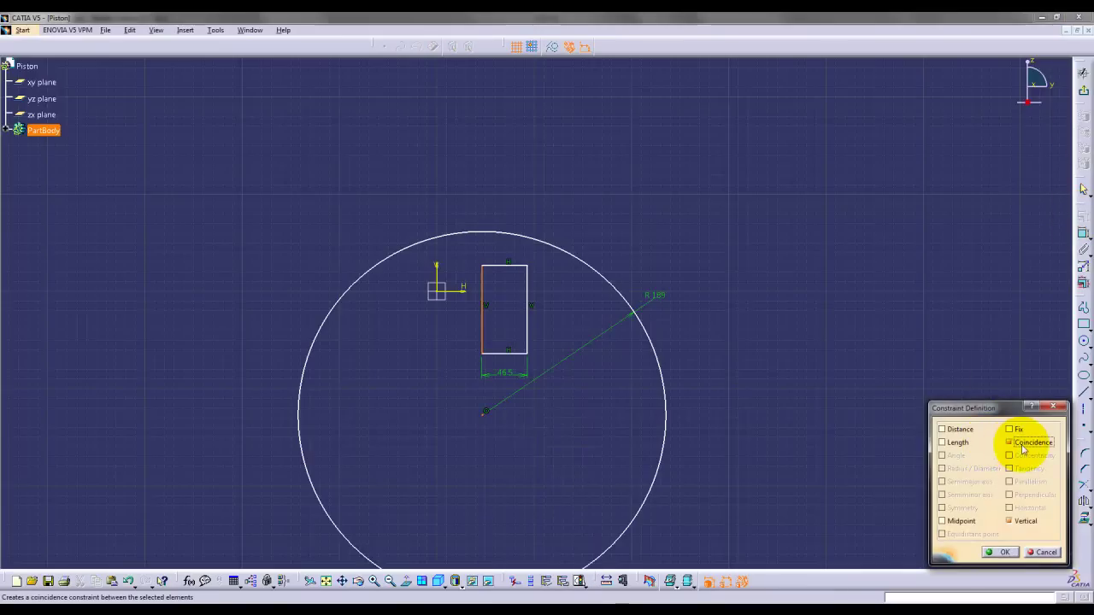
left_click(999, 552)
left_click_drag(491, 423, 641, 429)
Step: Make the upper endpoint of the profile's left vertical line coincident with the circle
mouse_move(572, 339)
middle_mouse_down()
mouse_move(535, 328)
mouse_move(527, 261)
mouse_move(496, 293)
mouse_move(492, 232)
middle_mouse_up()
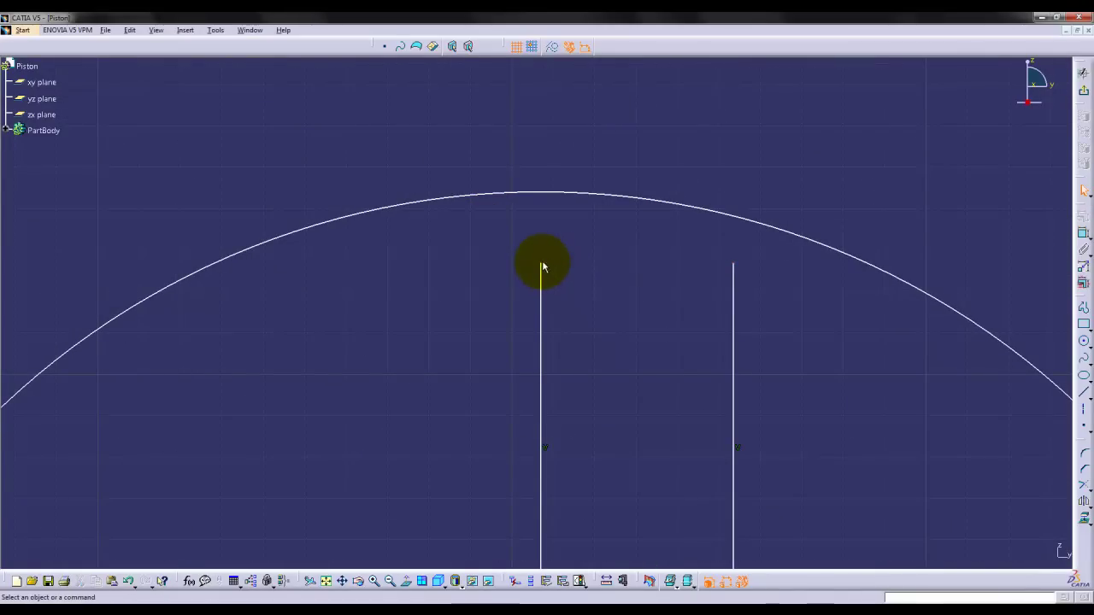
left_click(545, 192)
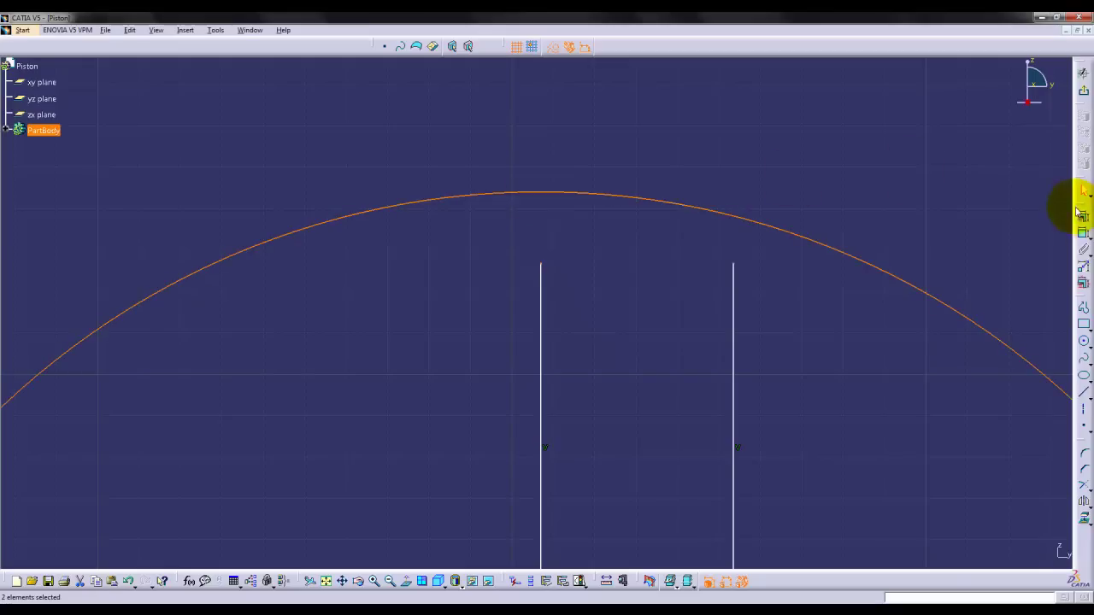
left_click(1082, 283)
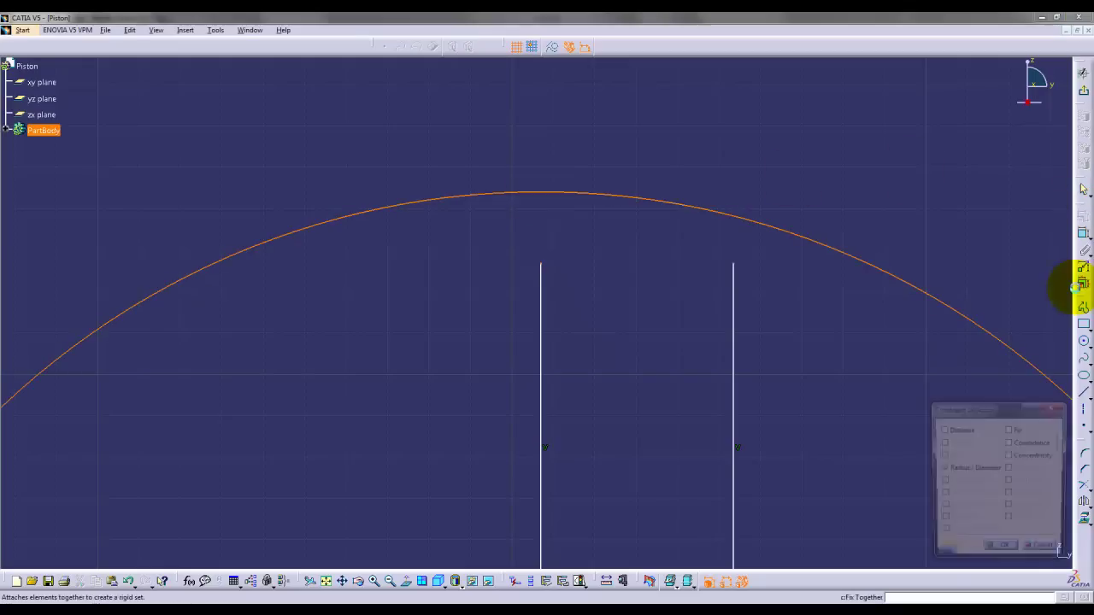
left_click(1000, 552)
mouse_move(642, 293)
middle_mouse_down()
mouse_move(596, 397)
mouse_move(558, 369)
mouse_move(555, 313)
middle_mouse_up()
key("Up")
key("Up")
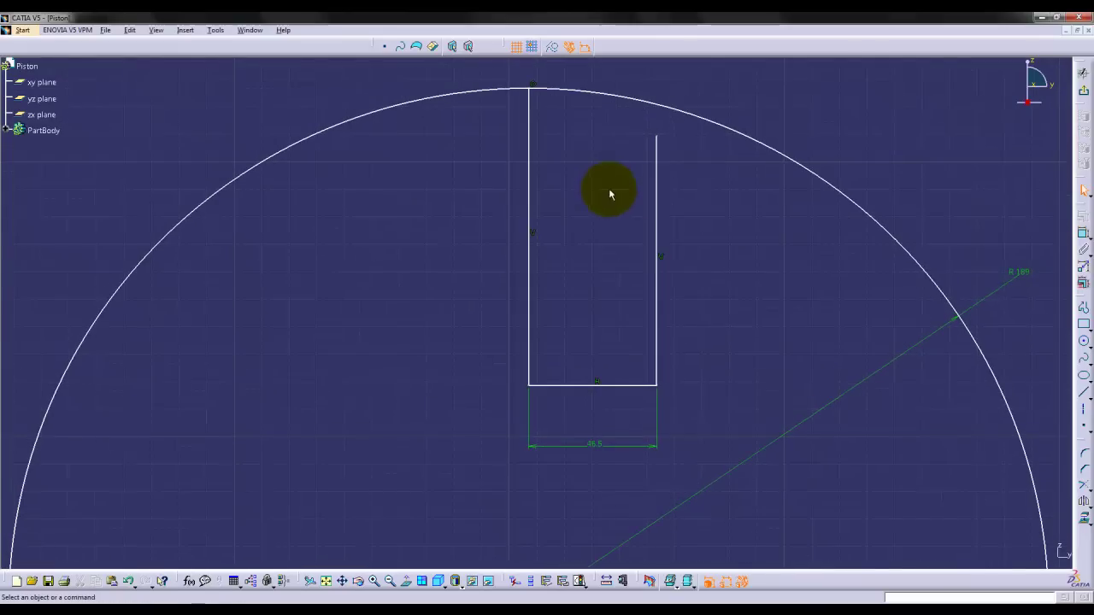
Step: Lower the circle slightly and make the upper endpoint of the right vertical line coincident with it
left_click_drag(633, 96, 643, 132)
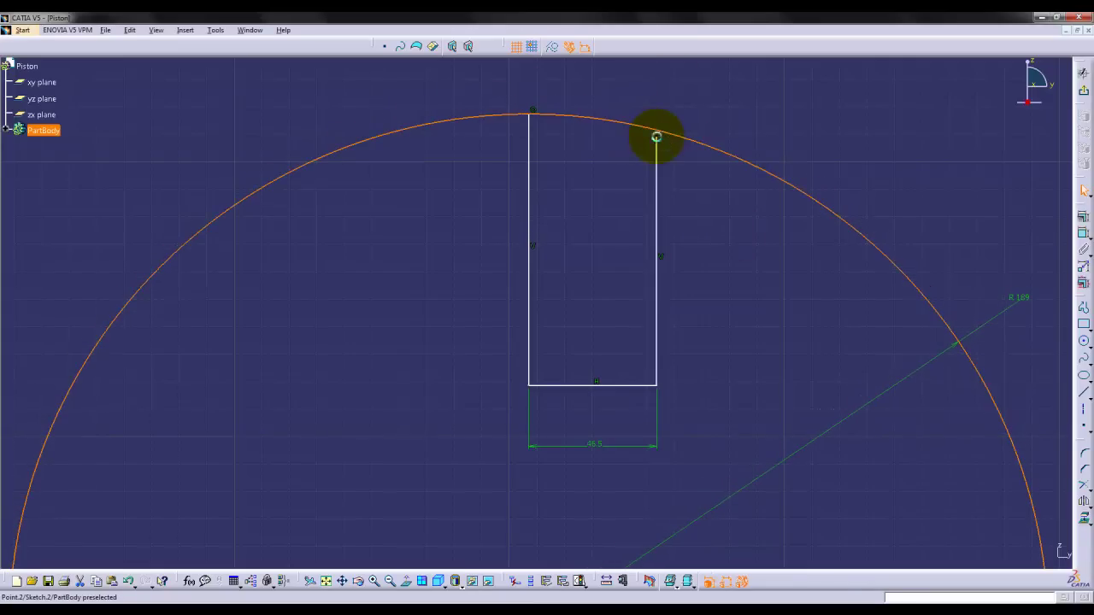
left_click(1083, 217)
left_click(1010, 456)
left_click(1000, 552)
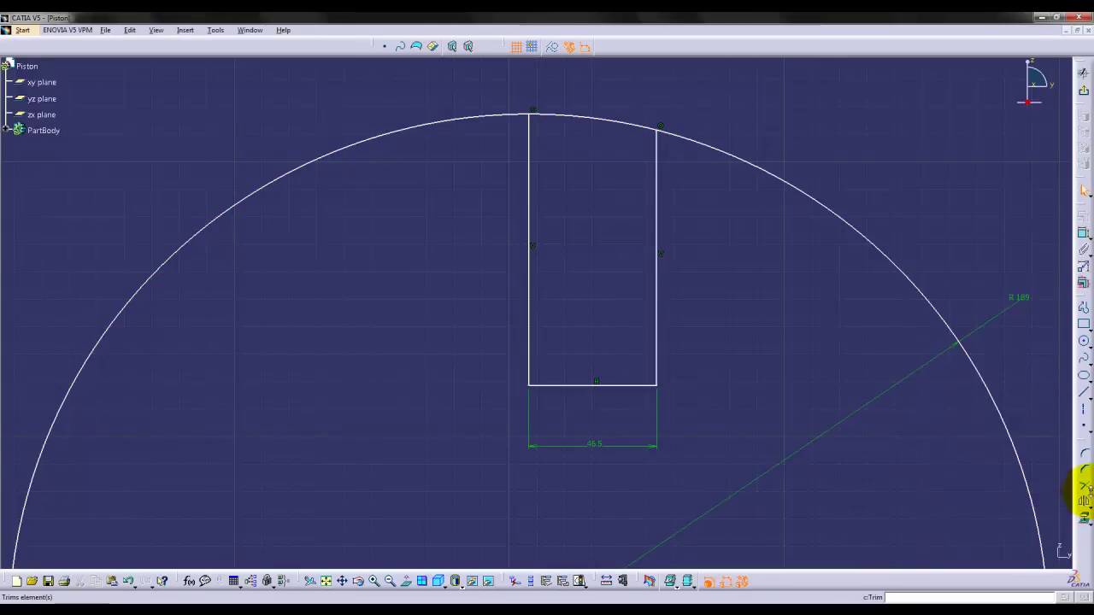
Step: Quick Trim the circle down to the arc that closes the profile between the two vertical lines
left_click(1053, 503)
left_click(1032, 484)
mouse_move(706, 220)
middle_mouse_down()
mouse_move(721, 293)
mouse_move(709, 294)
middle_mouse_up()
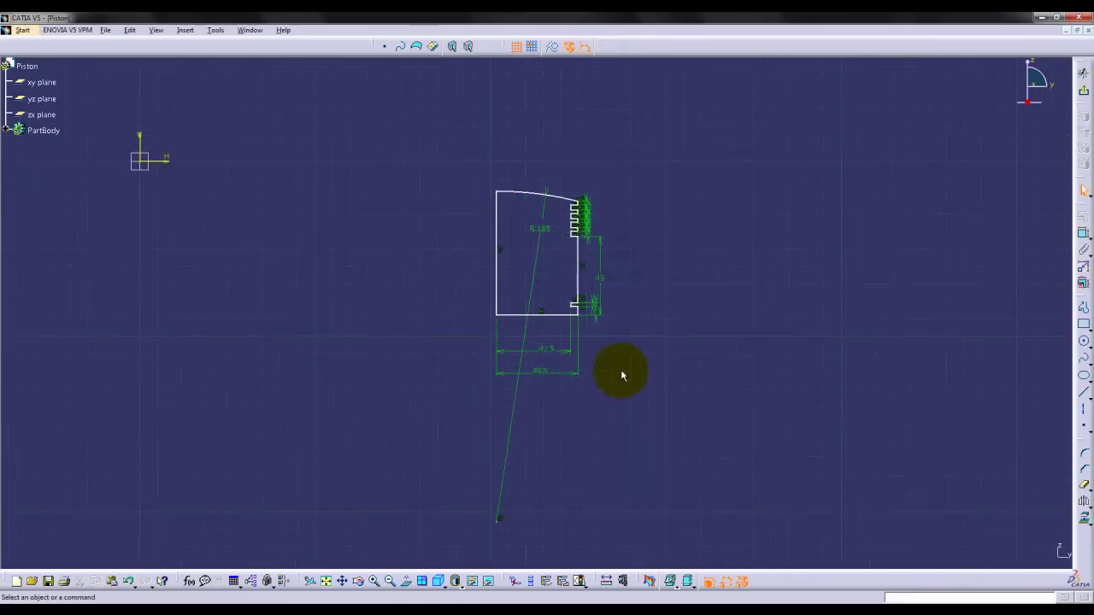
Step: Examine the dimensions of the lower groove, the four upper ring grooves and the domed top edge
left_click(517, 206)
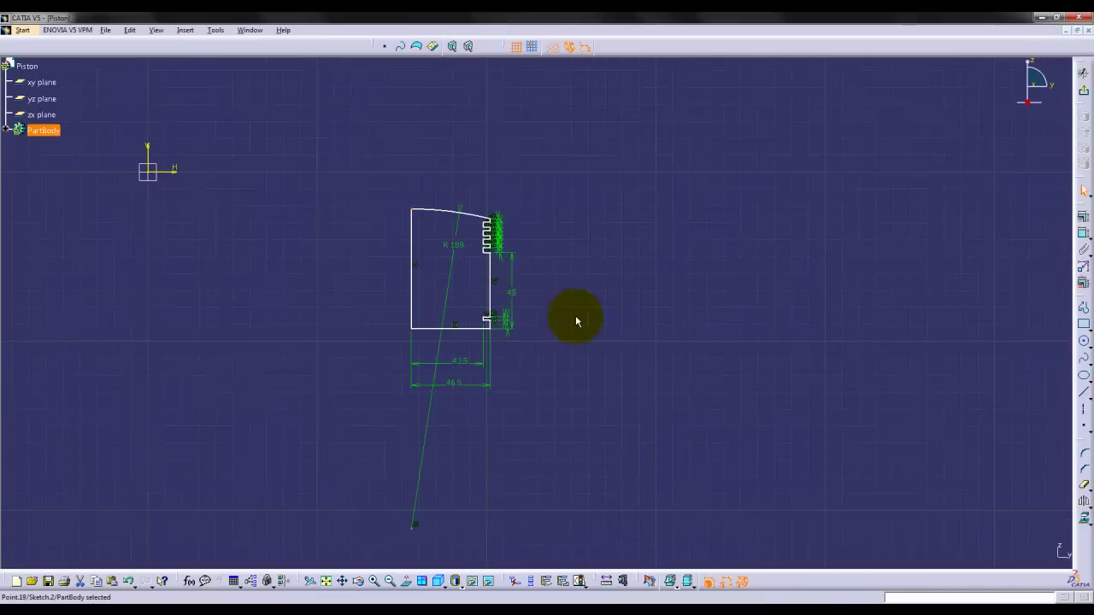
mouse_move(567, 354)
middle_mouse_down()
mouse_move(542, 262)
mouse_move(512, 258)
mouse_move(547, 366)
mouse_move(539, 298)
middle_mouse_up()
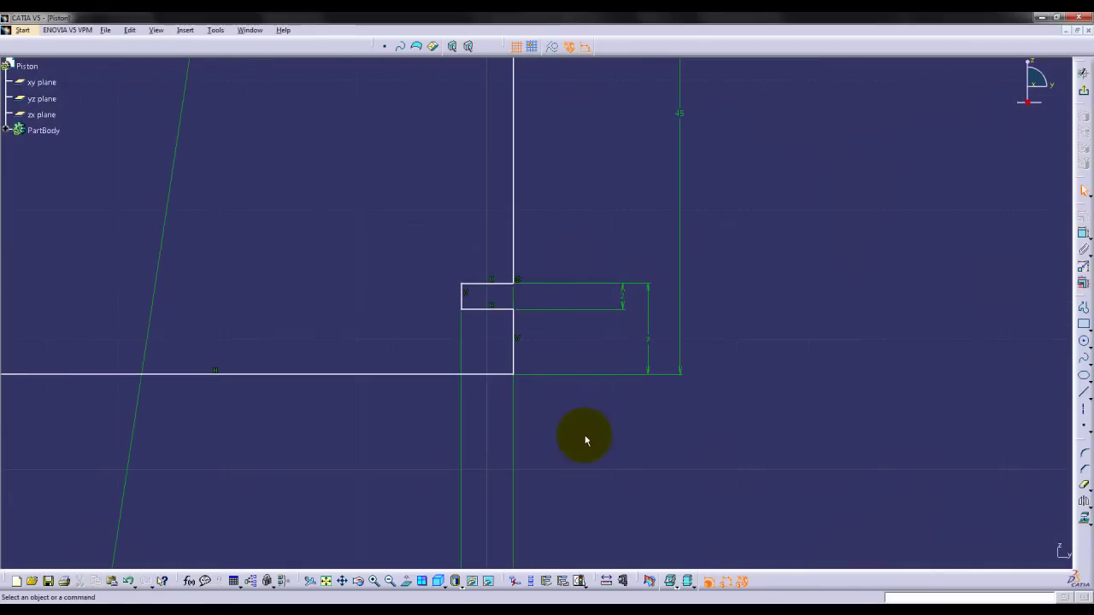
middle_click_drag(589, 130, 577, 524)
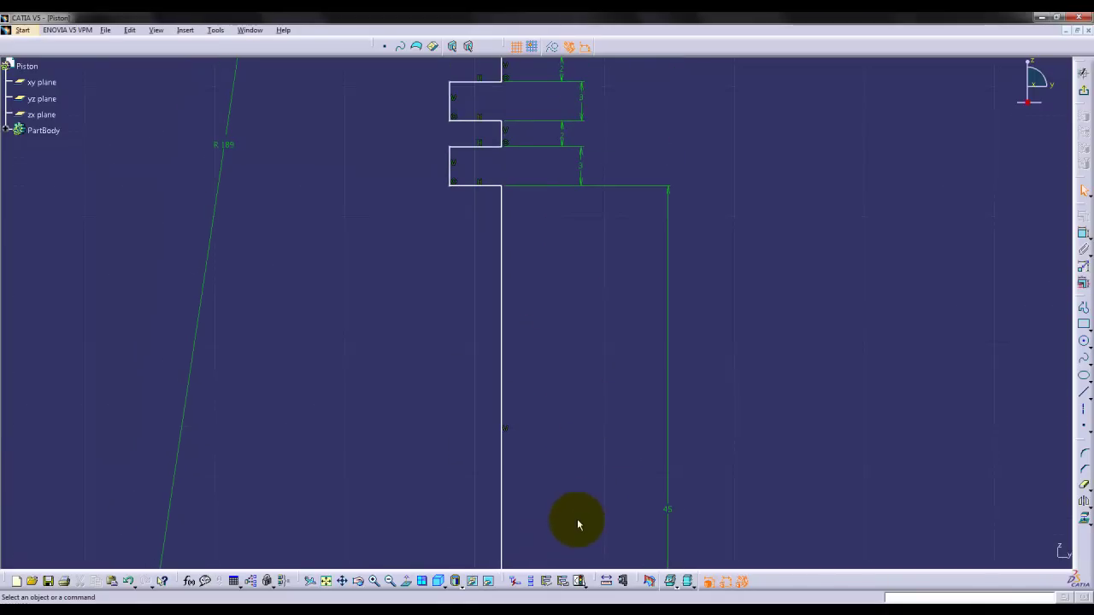
middle_click_drag(645, 86, 635, 288)
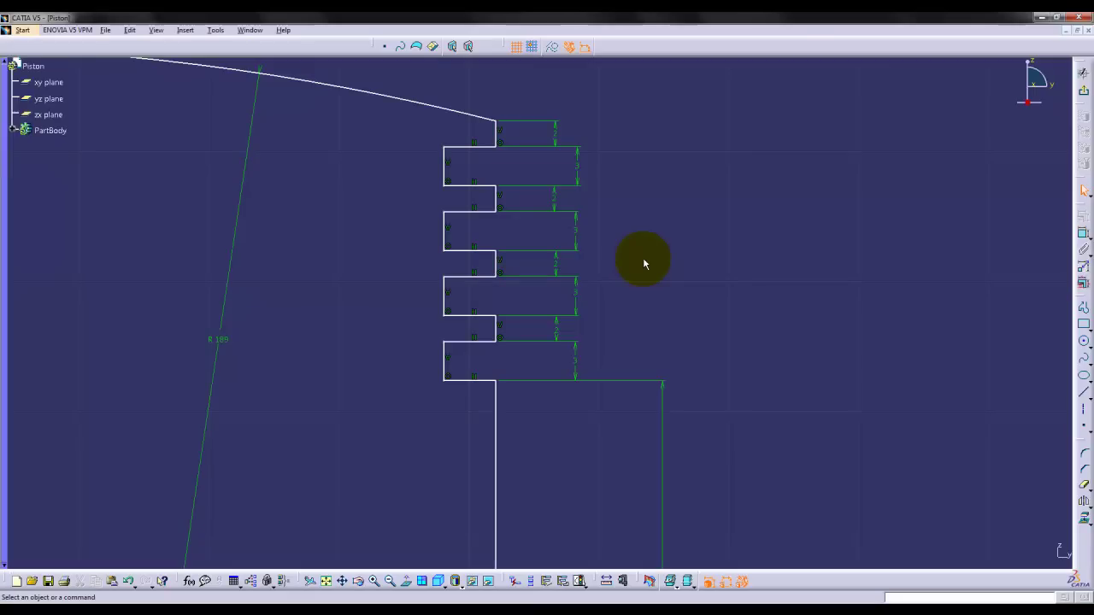
mouse_move(323, 257)
middle_mouse_down()
mouse_move(521, 319)
mouse_move(760, 353)
middle_mouse_up()
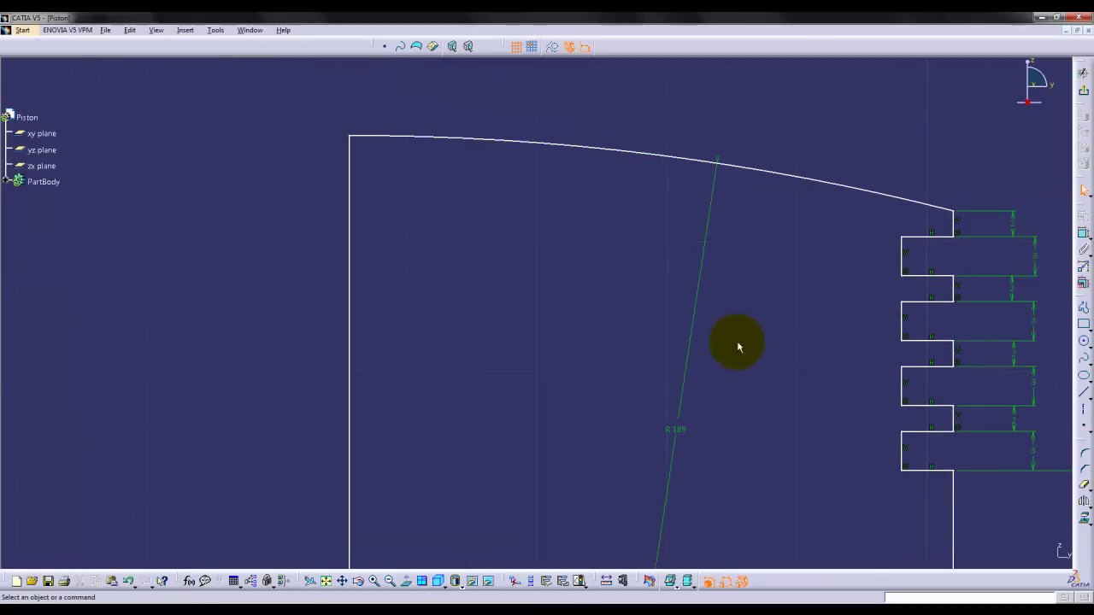
Step: Check the definition of the coincidence constraint between the arc's centre point and the profile's left vertical line
left_click(349, 135)
mouse_move(349, 135)
middle_mouse_down("ctrl")
mouse_move(385, 134)
mouse_move(479, 245)
mouse_move(530, 387)
middle_mouse_up("ctrl")
key("Down")
key("Down")
key("Down")
key("Down")
key("Down")
key("Down")
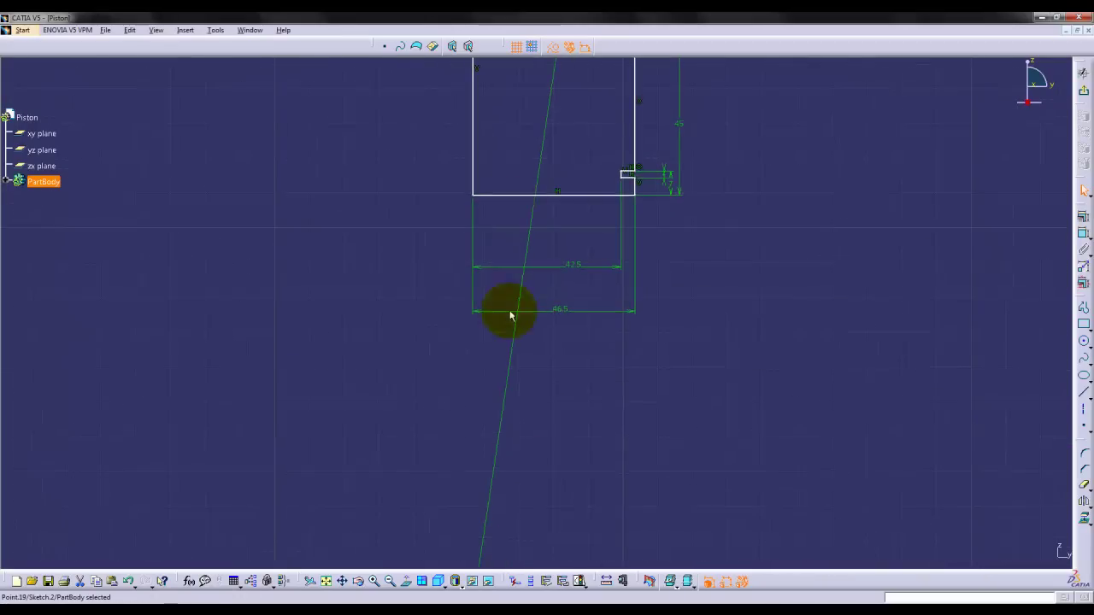
right_click(483, 422)
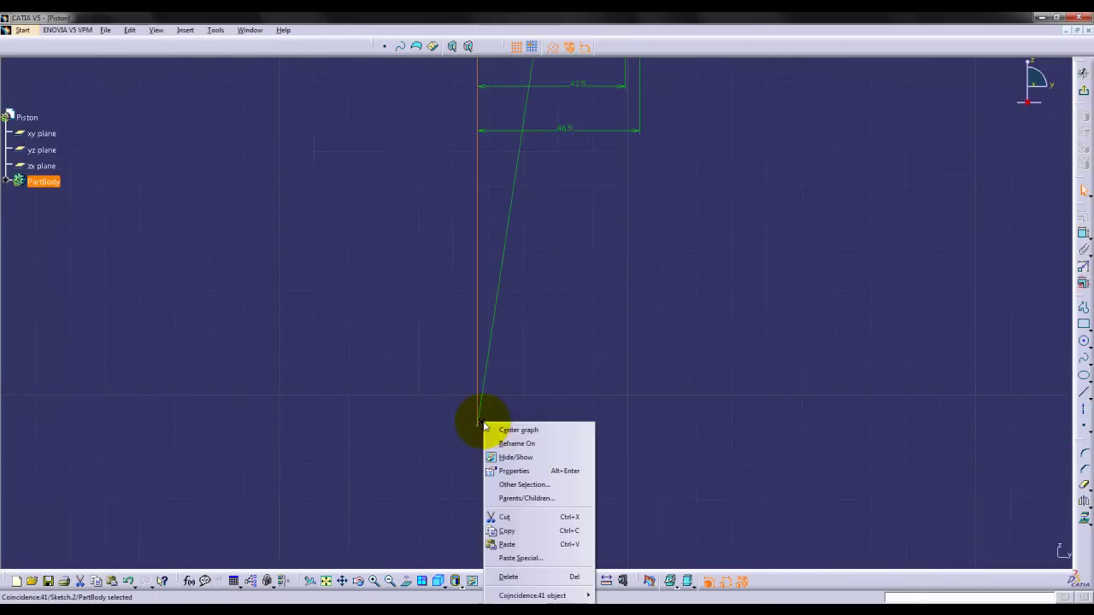
mouse_move(564, 596)
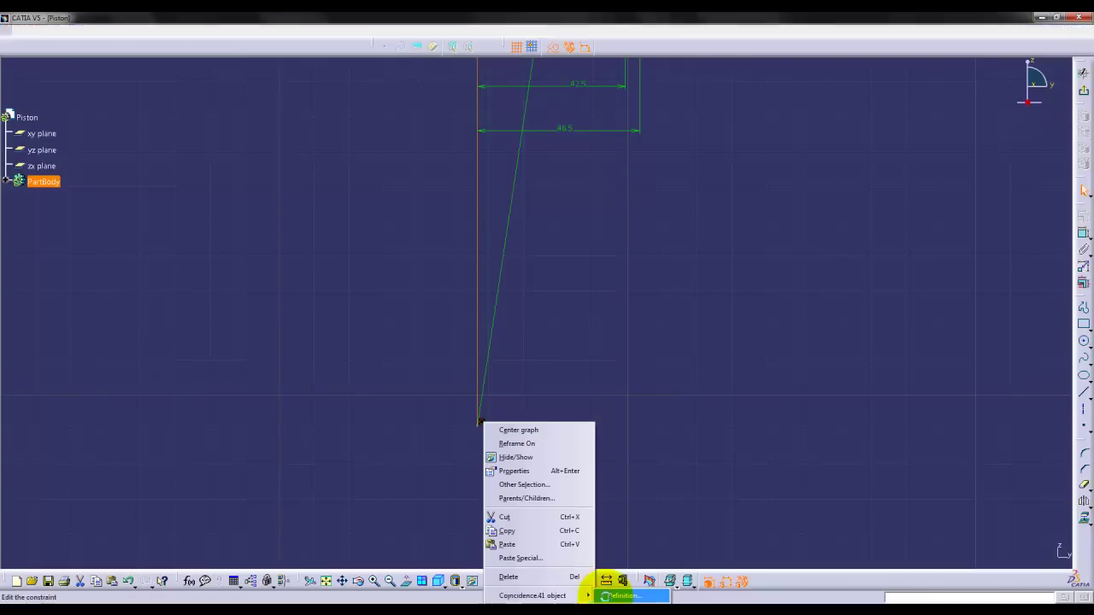
left_click(623, 596)
mouse_move(984, 495)
left_mouse_down()
mouse_move(592, 350)
mouse_move(586, 371)
left_mouse_up()
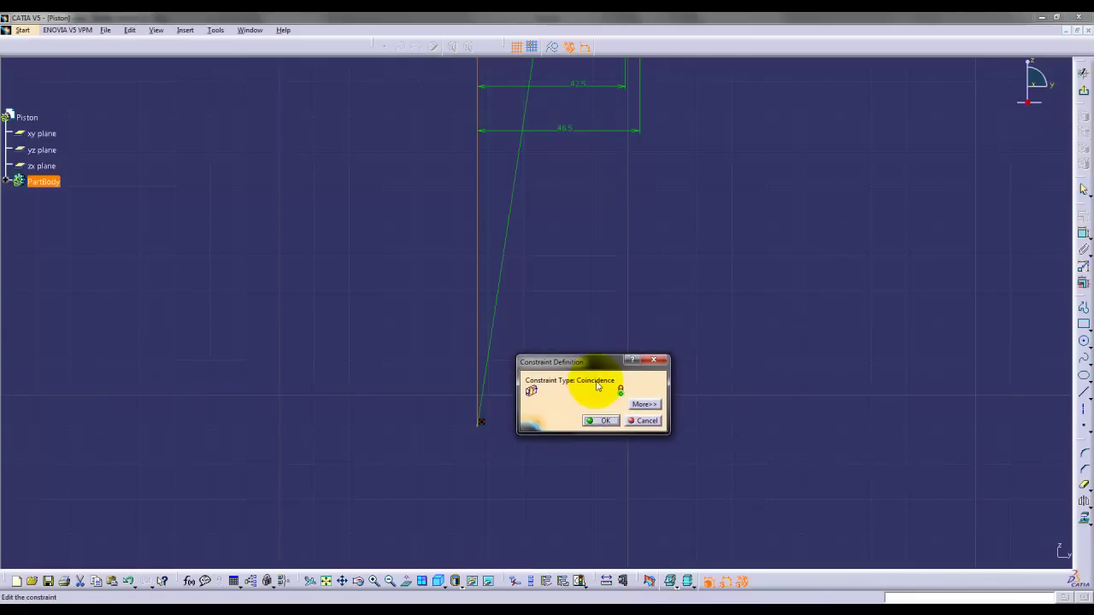
middle_click_drag(579, 207, 574, 557)
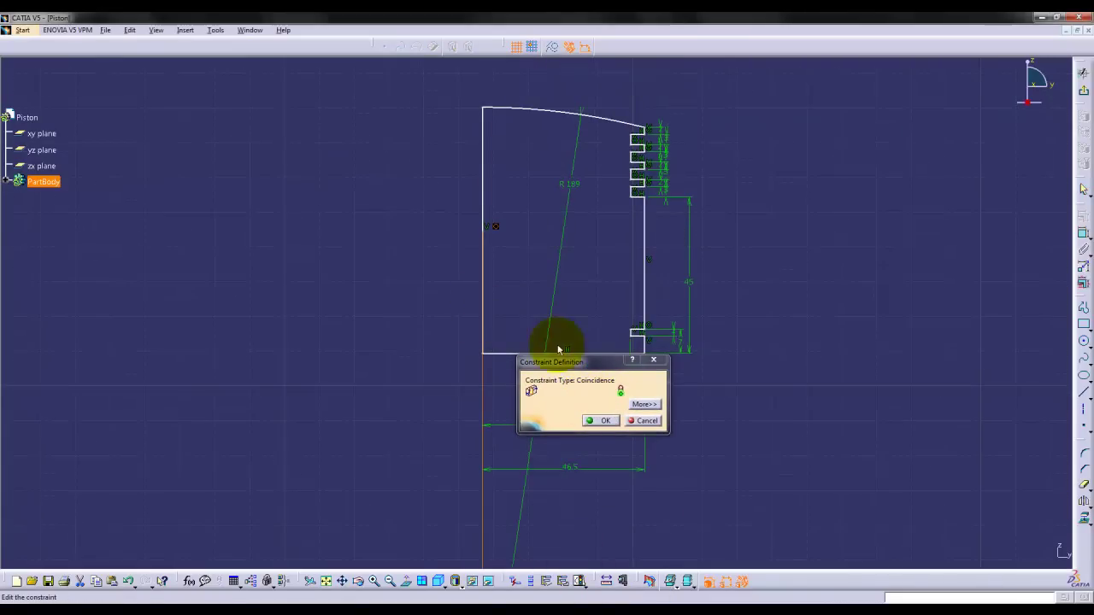
left_click(601, 420)
middle_click_drag(706, 432, 669, 453)
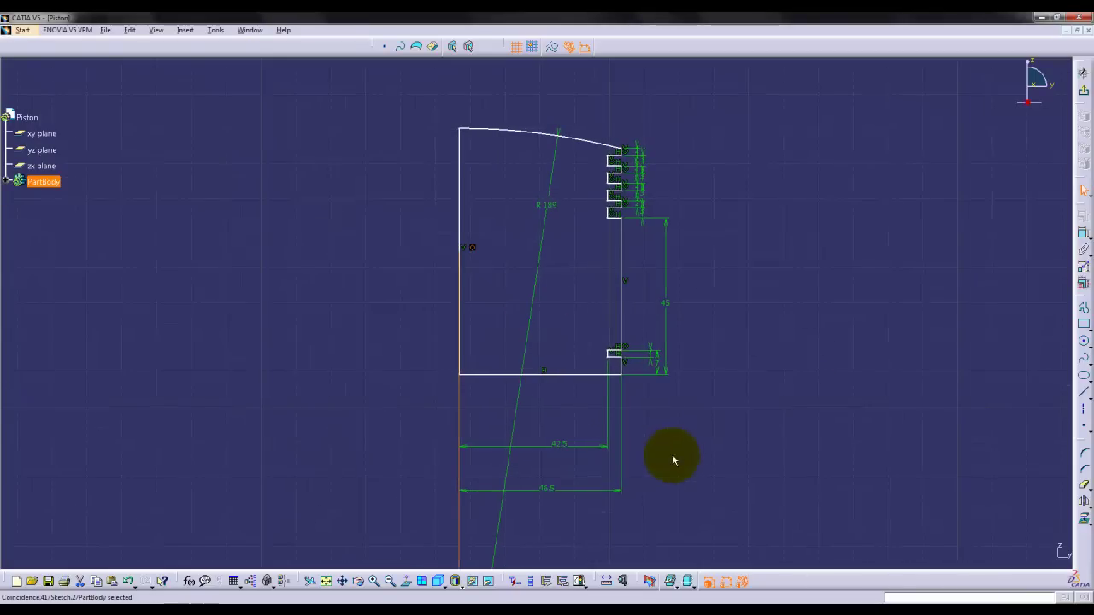
Step: Exit the sketch and revolve the piston profile 180 degrees about its left vertical edge with Shaft
left_click(1085, 90)
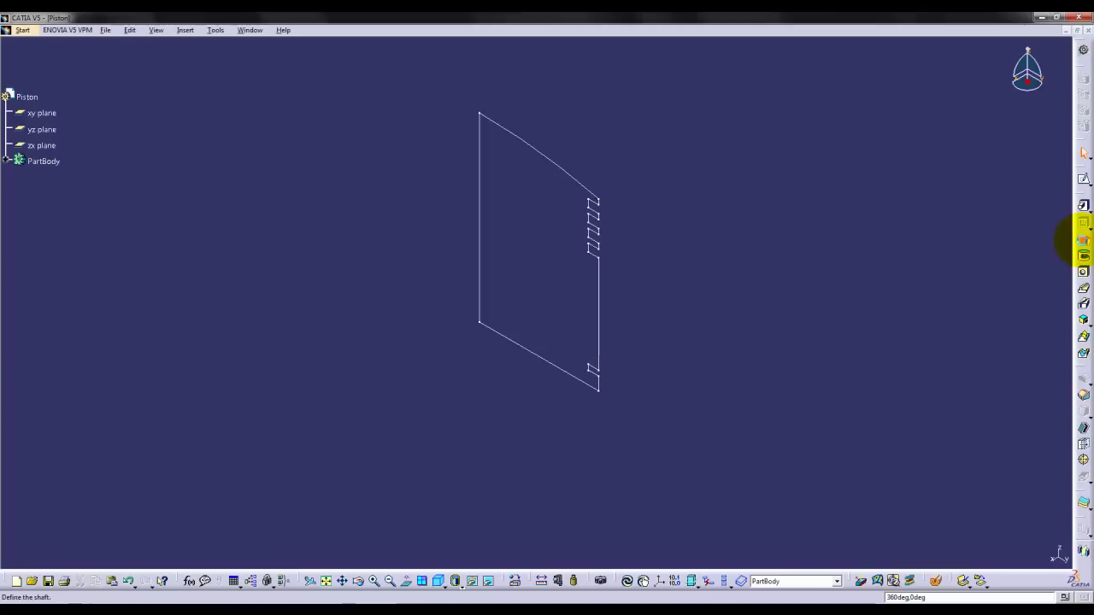
left_click(1082, 242)
left_click(477, 210)
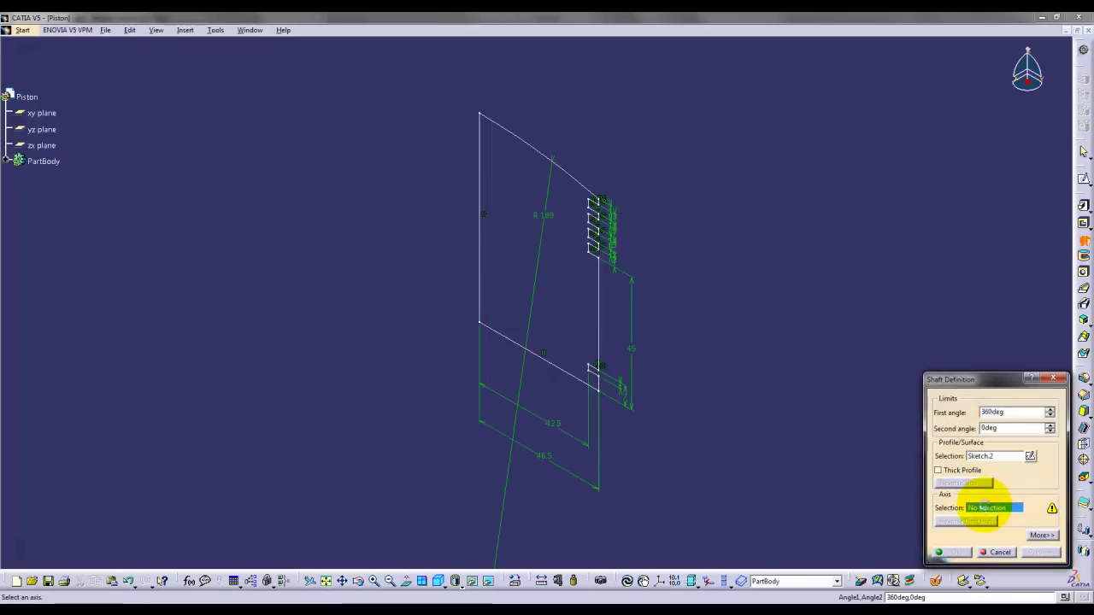
left_click(484, 256)
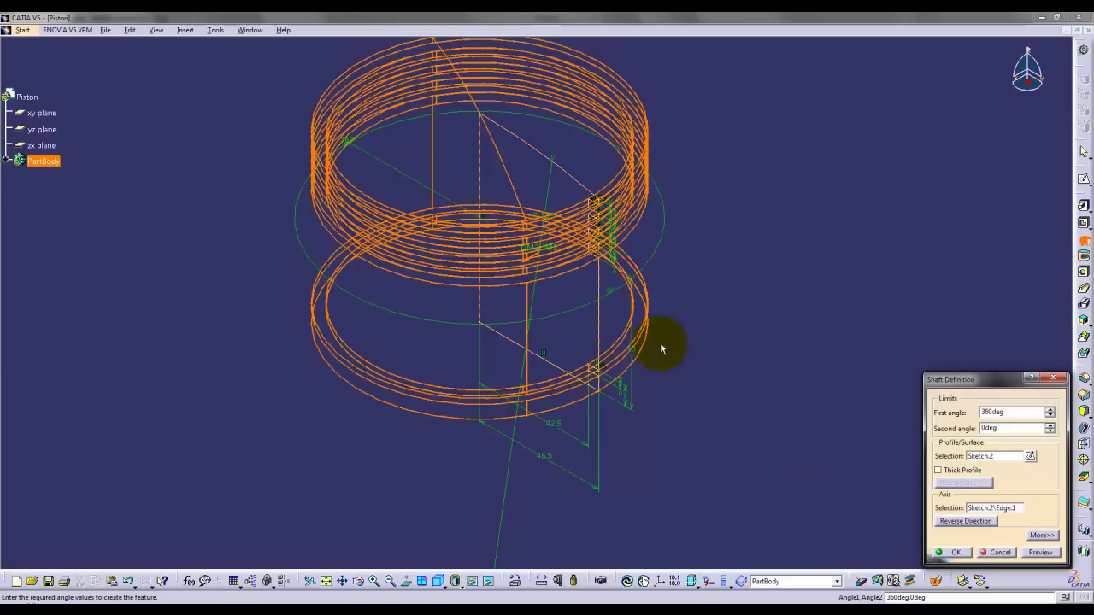
double_click(1012, 412)
type("180")
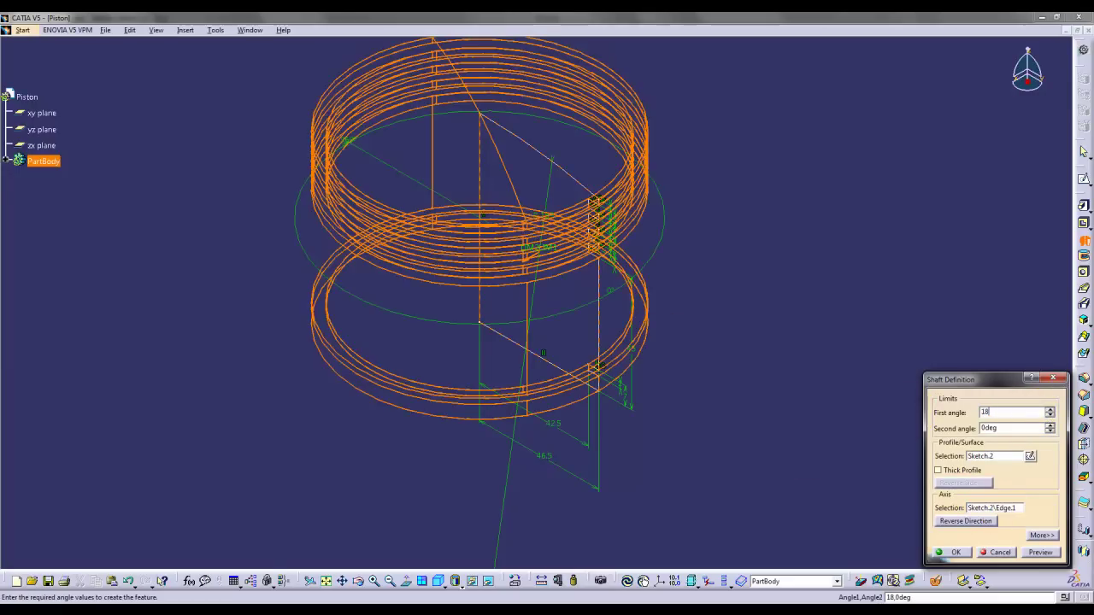
left_click(1039, 552)
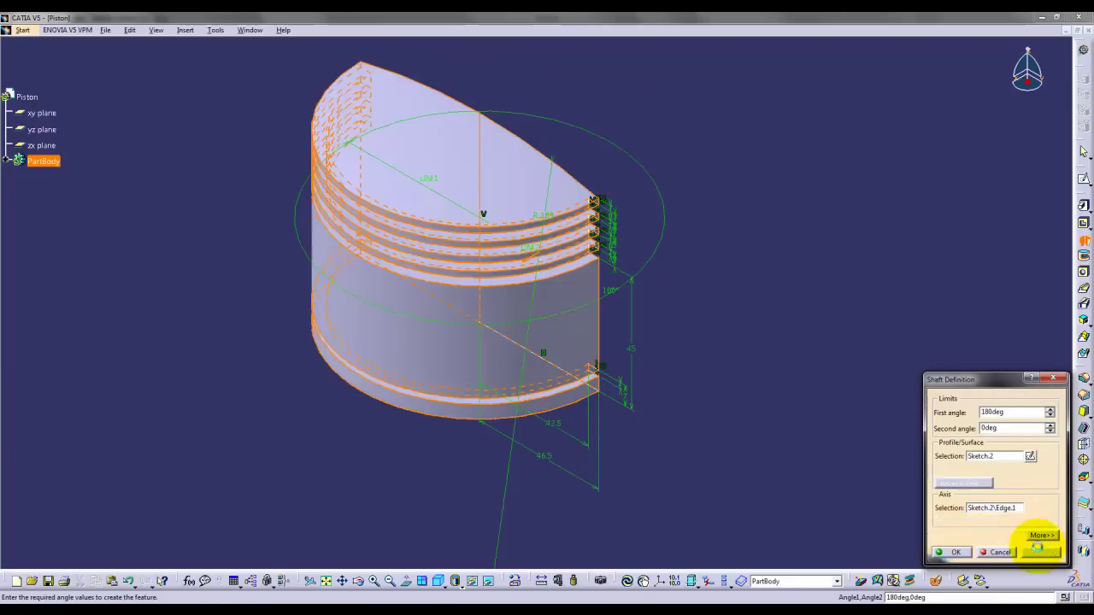
left_click(955, 552)
Step: Start a new sketch on the flat cut face of the half piston
middle_click_drag(692, 274, 589, 363)
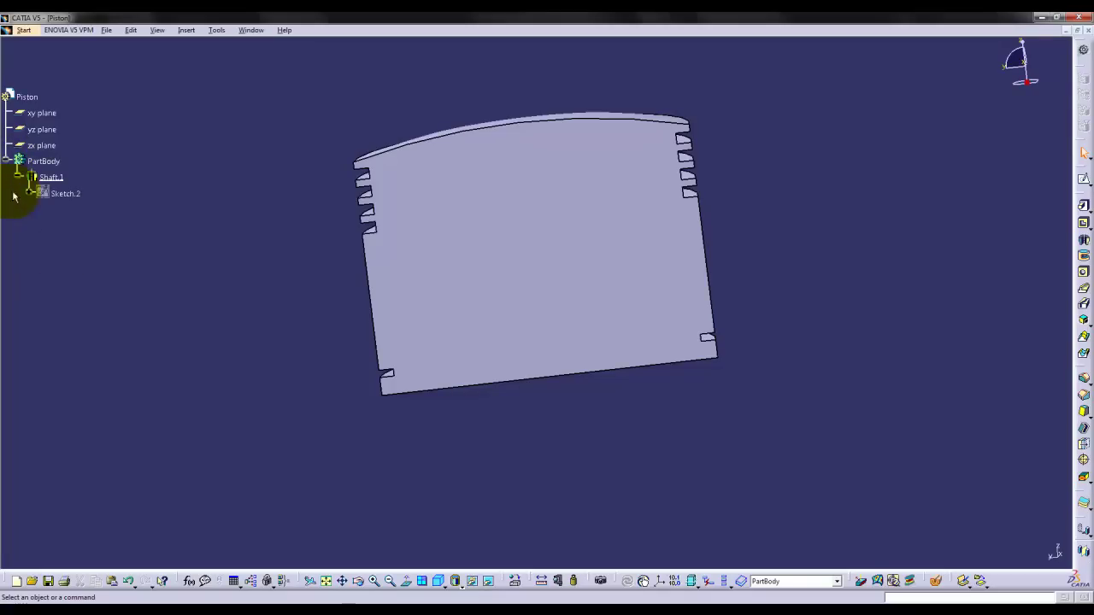
left_click(572, 270)
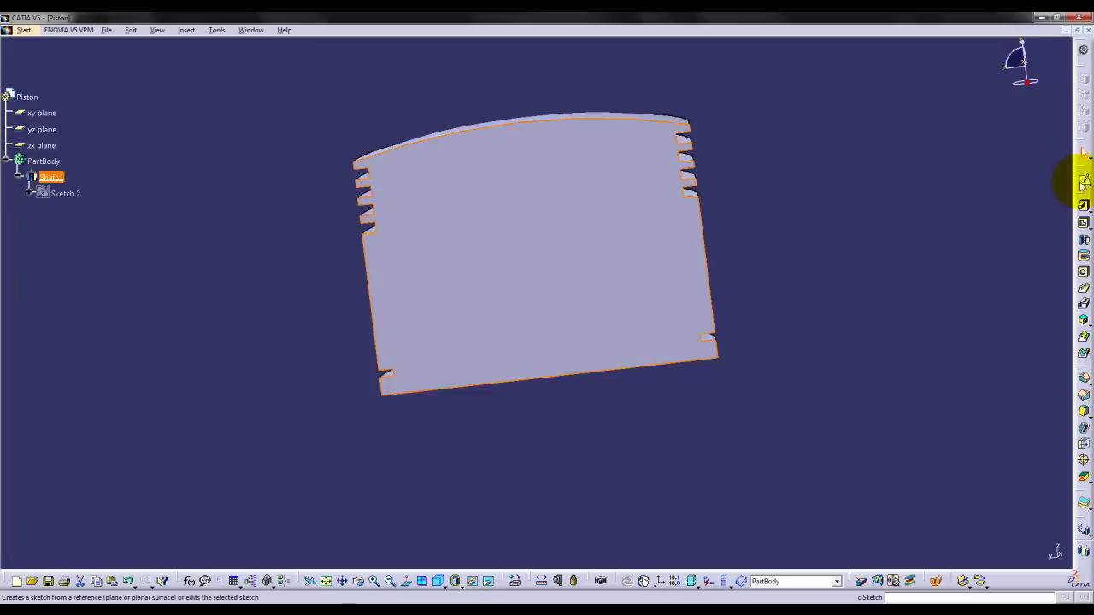
left_click(1083, 182)
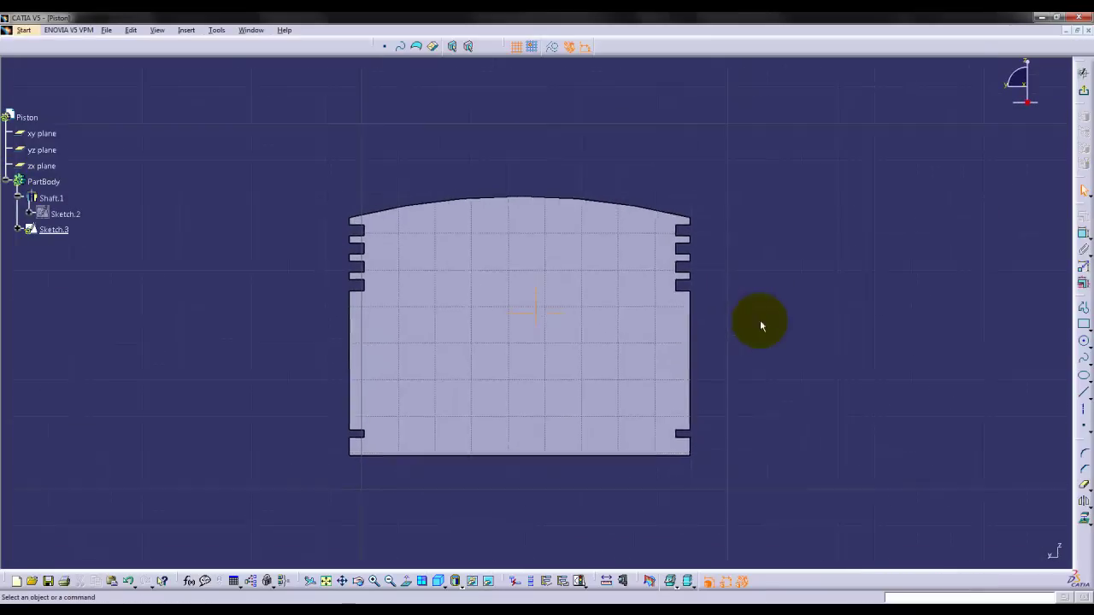
Step: Sketch a vertical axis near the middle of the cut face, extending from above the dome to below the bottom edge
left_click(1082, 392)
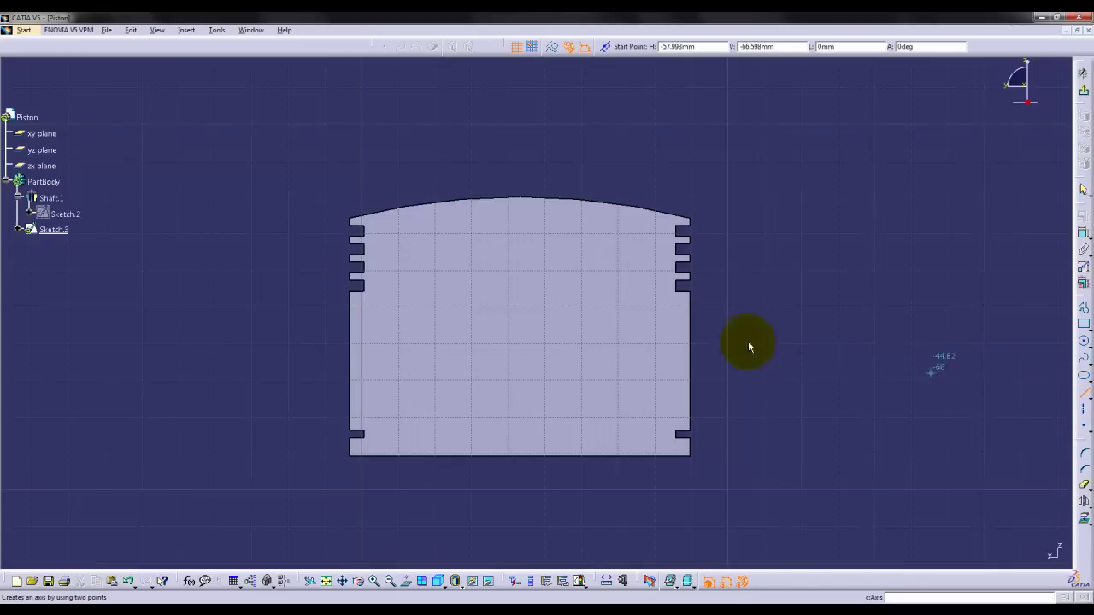
left_click(552, 48)
left_click(516, 167)
left_click(518, 542)
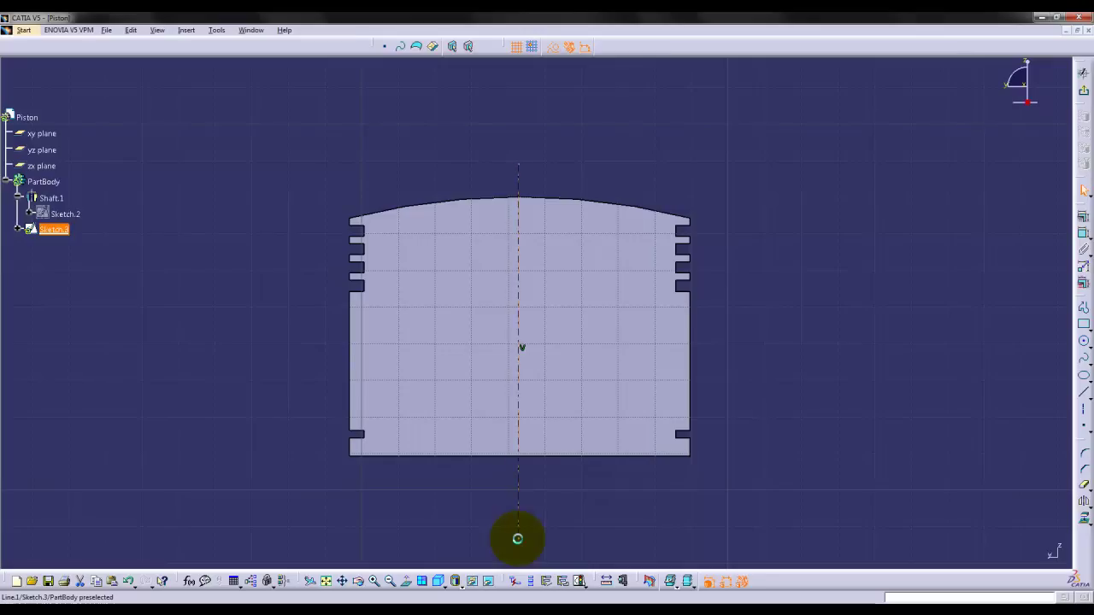
Step: Constrain the piston's two straight side edges to be symmetric about the vertical axis
left_click(694, 377)
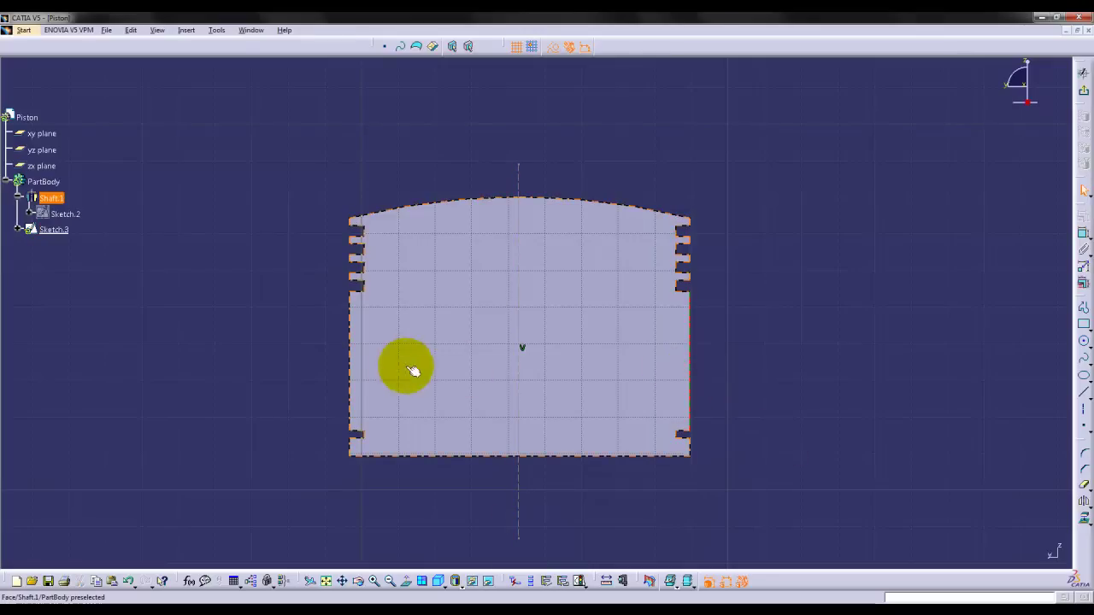
left_click(348, 364, "ctrl")
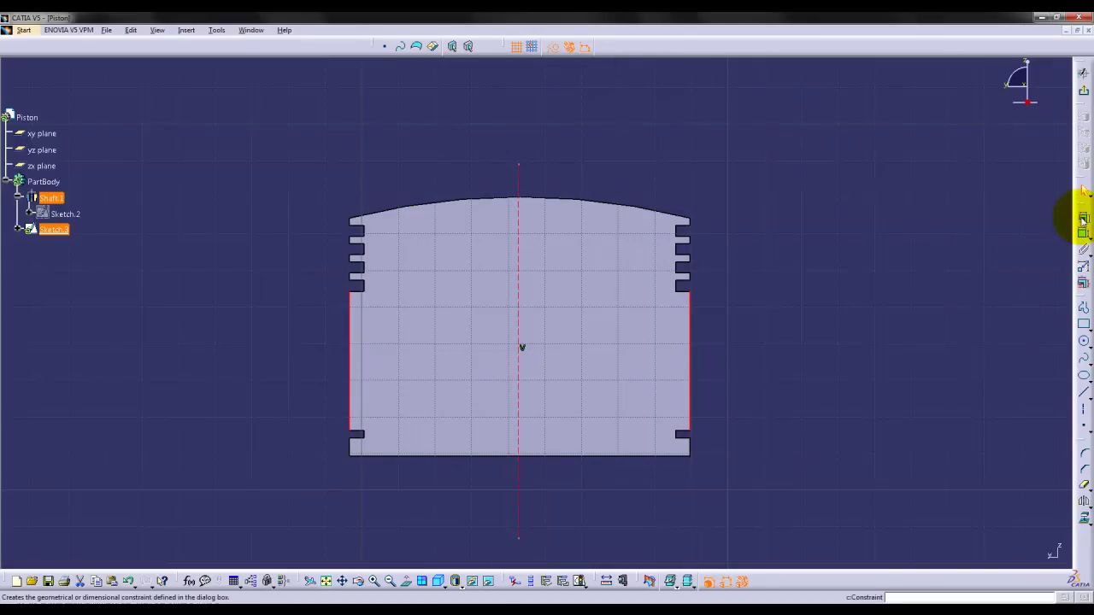
left_click(1083, 219)
left_click(945, 507)
left_click(998, 552)
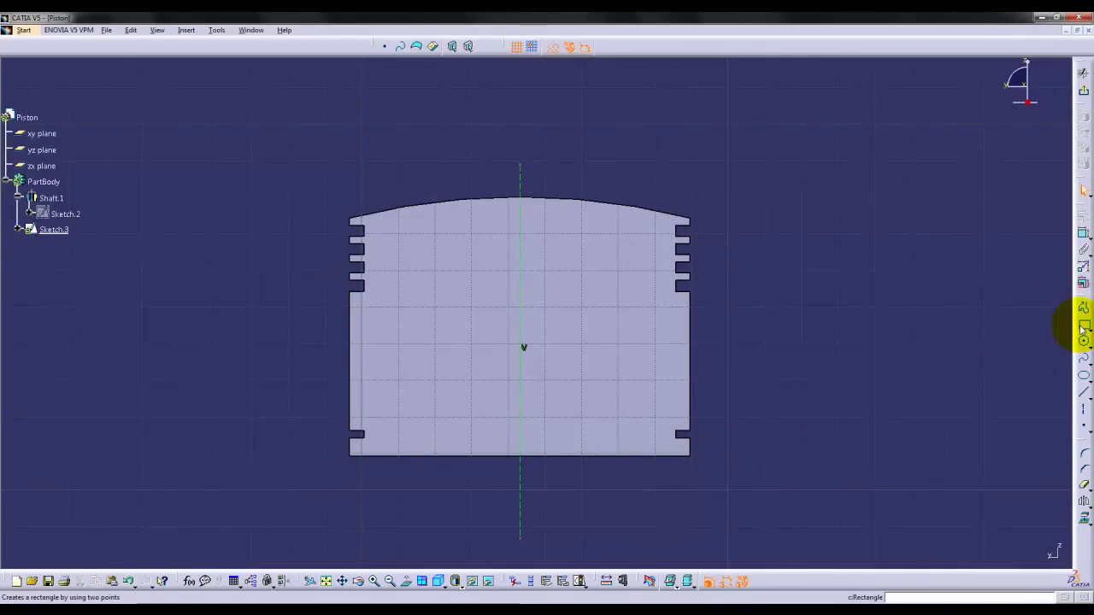
Step: Project the piston's bottom edge into the sketch and draw a rectangle about 32 mm by 60 mm between the axis and that edge
left_click(562, 455)
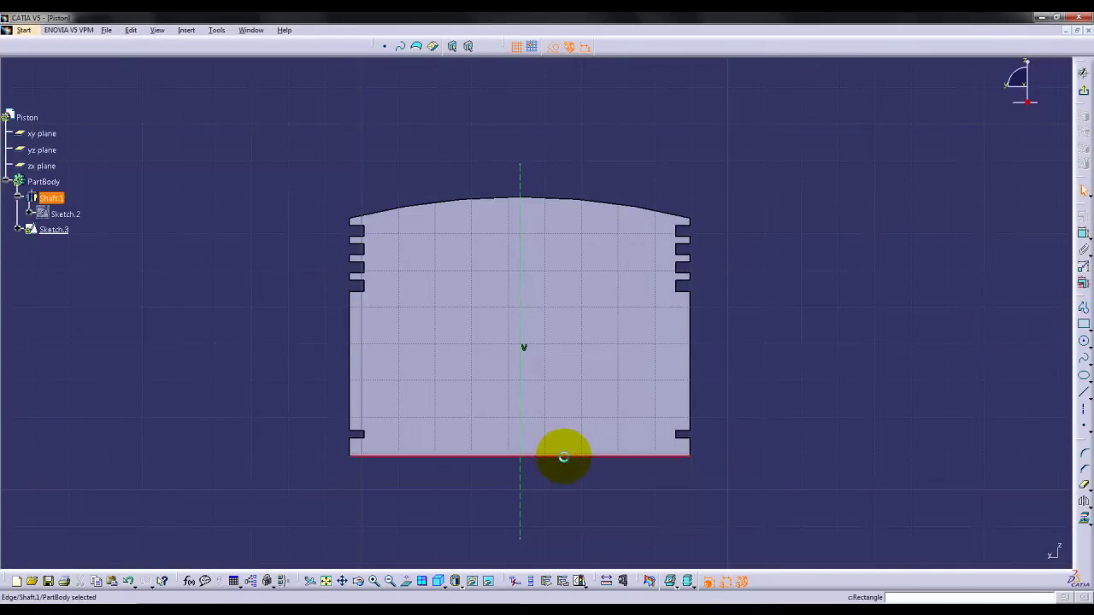
left_click(1083, 518)
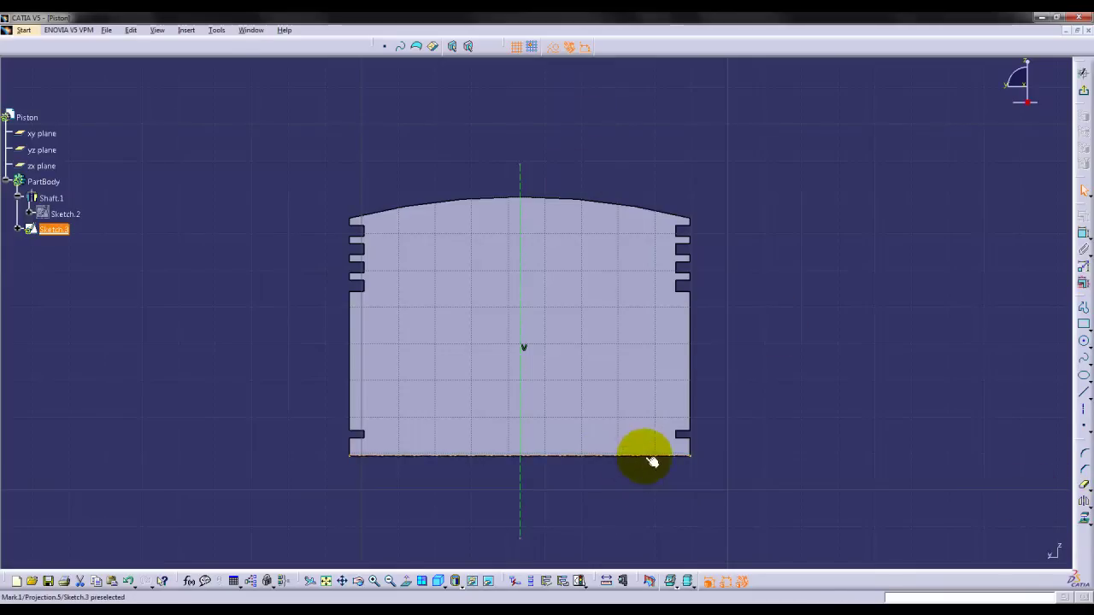
left_click(1084, 325)
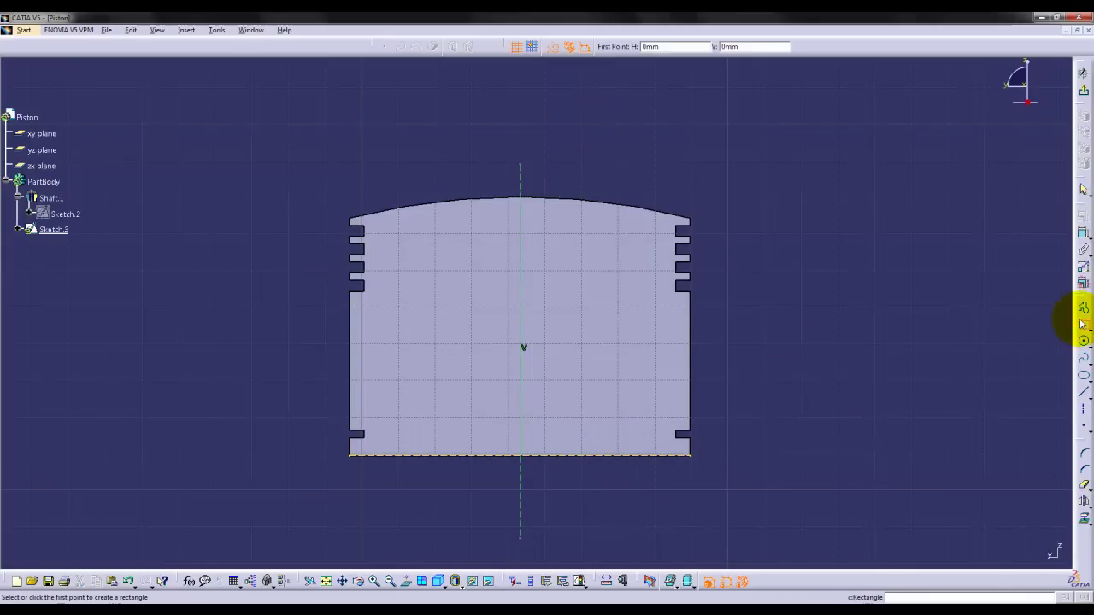
left_click(523, 230)
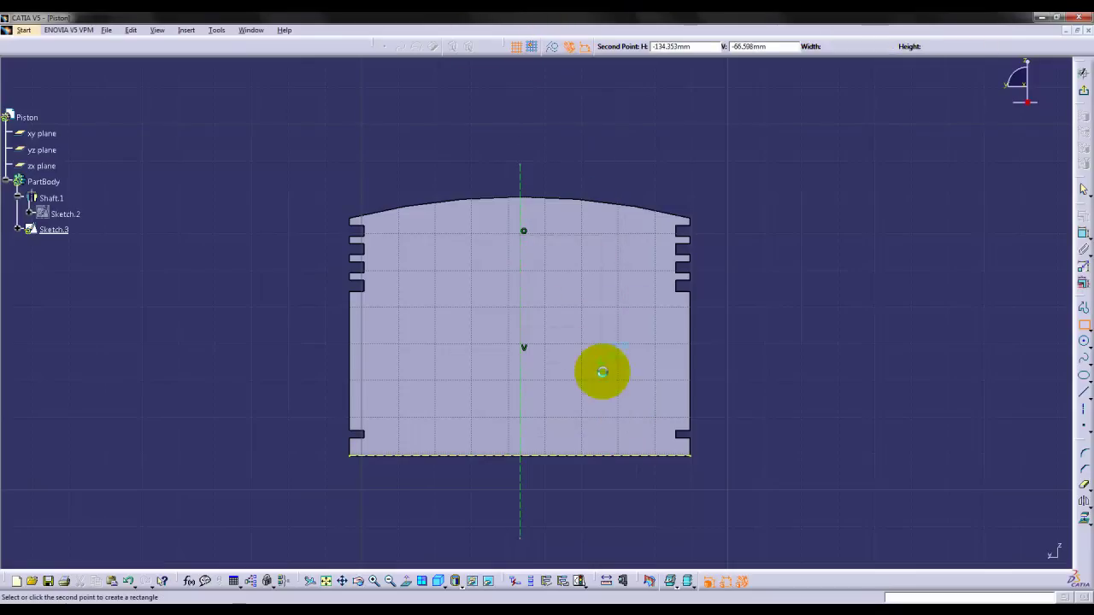
left_click(646, 462)
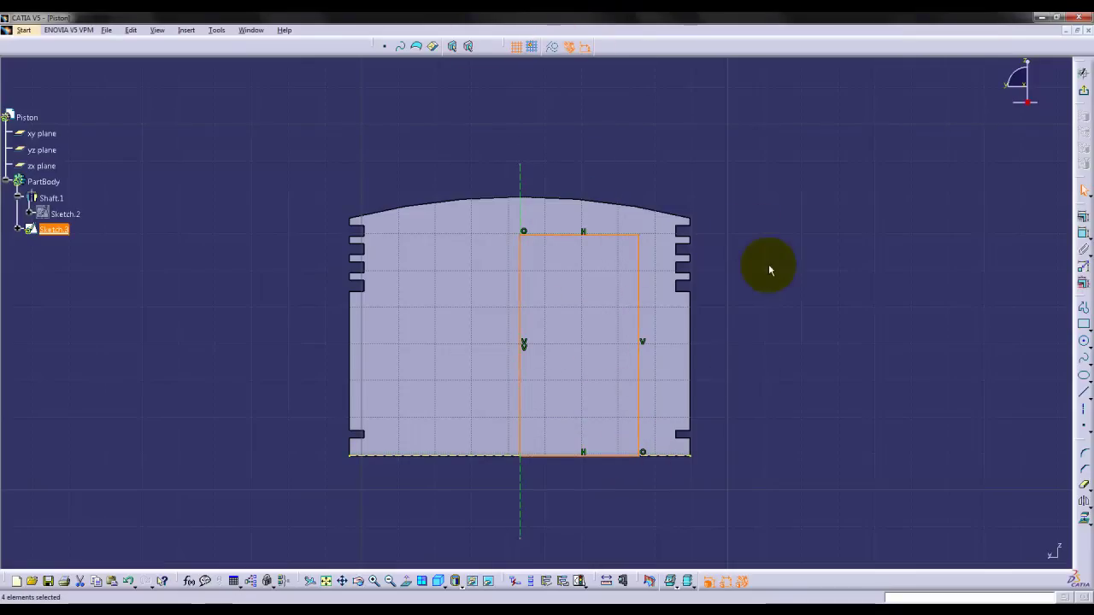
left_click(826, 374)
Step: Dimension the rectangle's height between its top and bottom lines and set it to 62 mm
left_click(1083, 233)
left_click(627, 239)
left_click(616, 454)
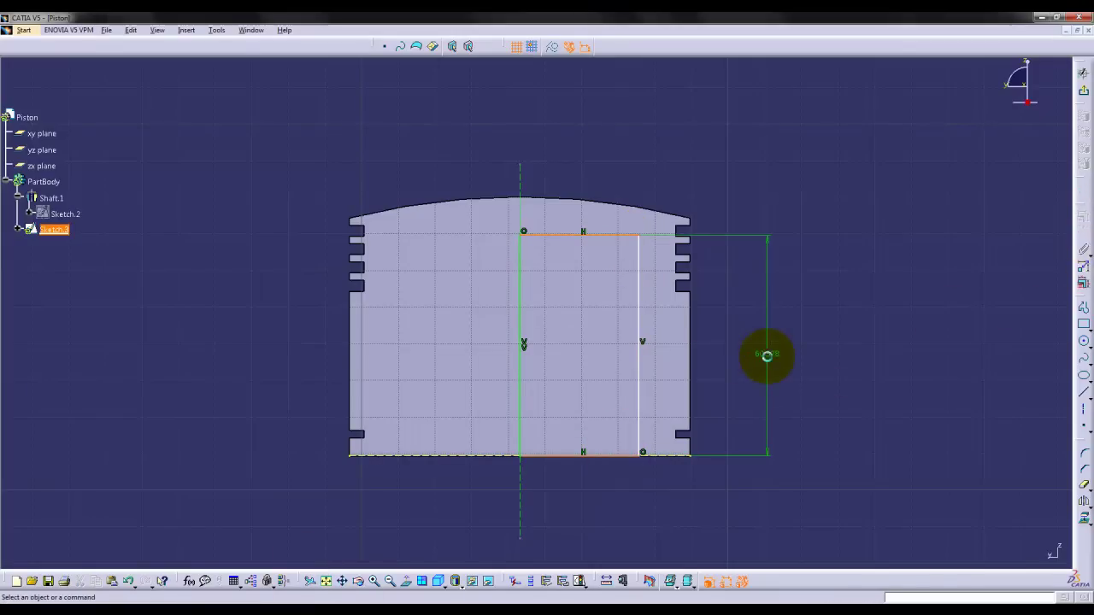
double_click(771, 355)
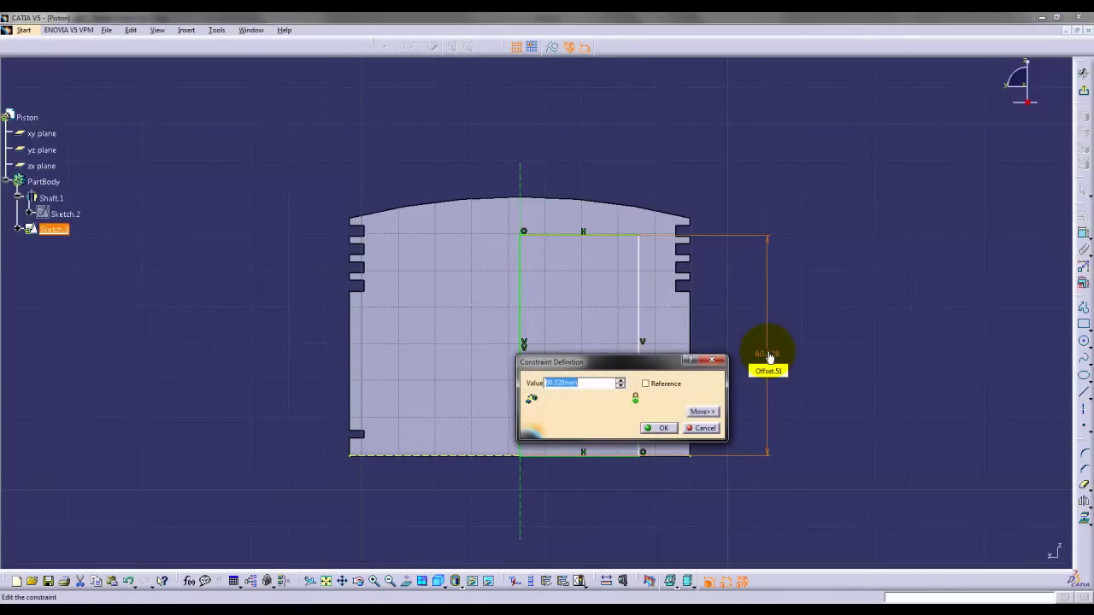
type("62")
key("Return")
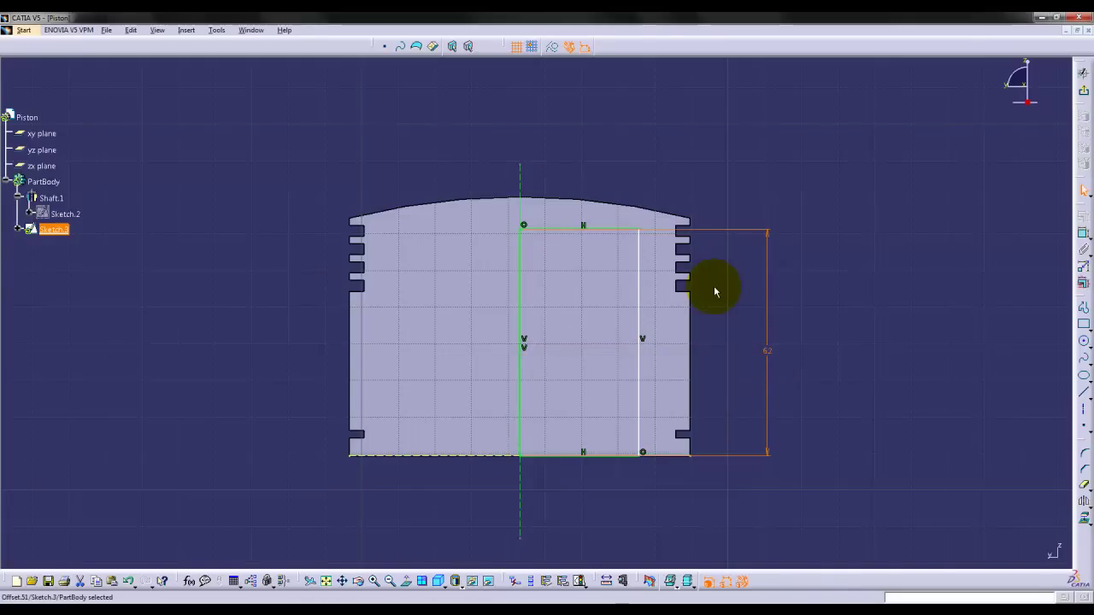
Step: Dimension the rectangle's width between the axis side and its outer vertical line and set it to 37 mm
left_click(637, 292)
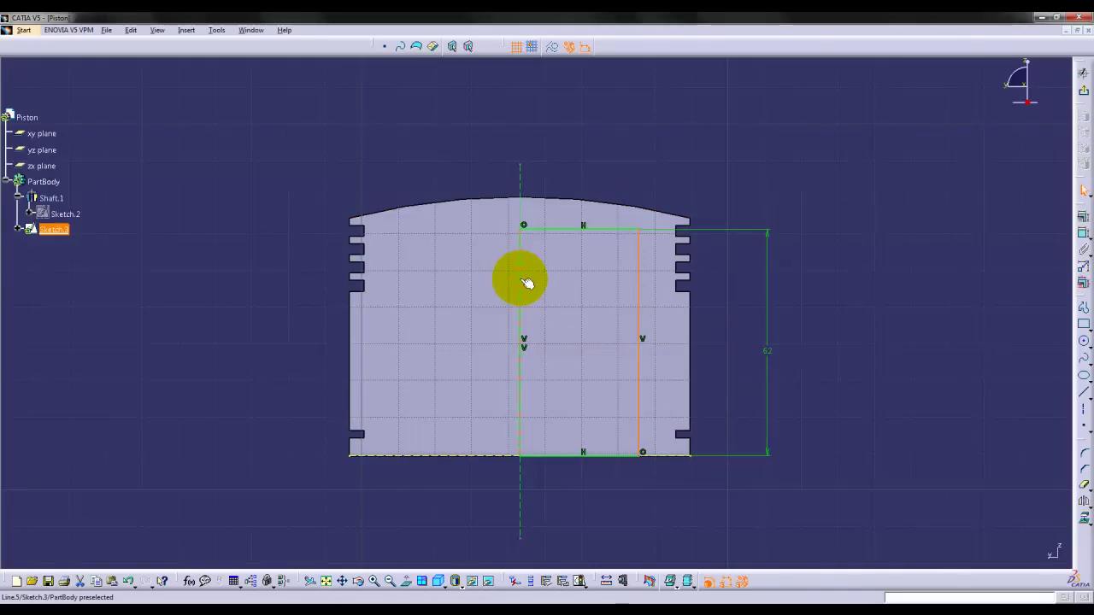
left_click(1082, 229)
left_click(589, 183)
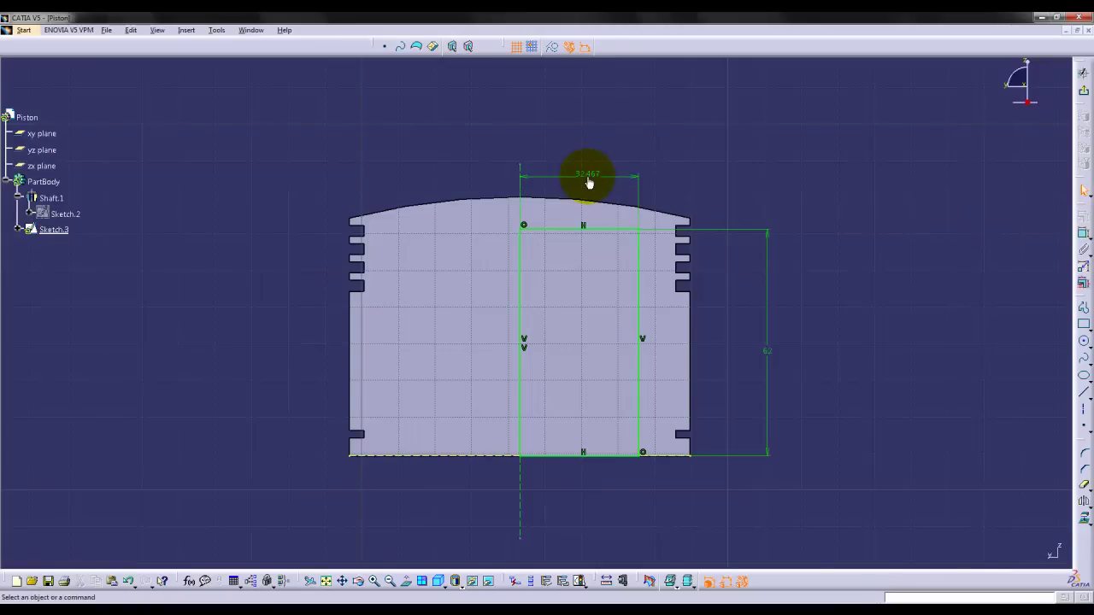
double_click(589, 182)
type("3")
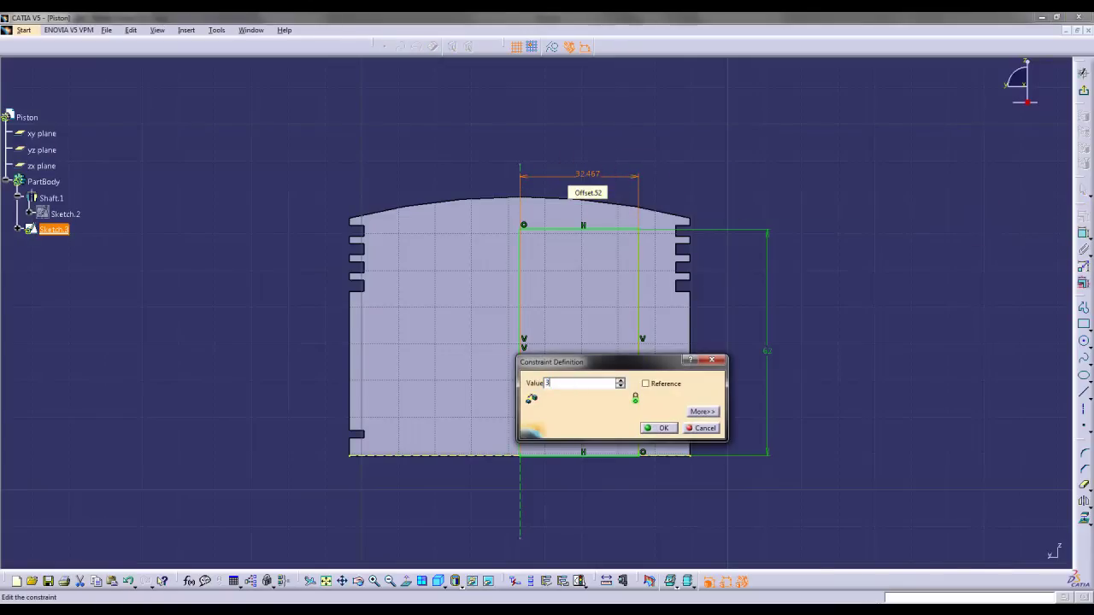
type("7")
key("Return")
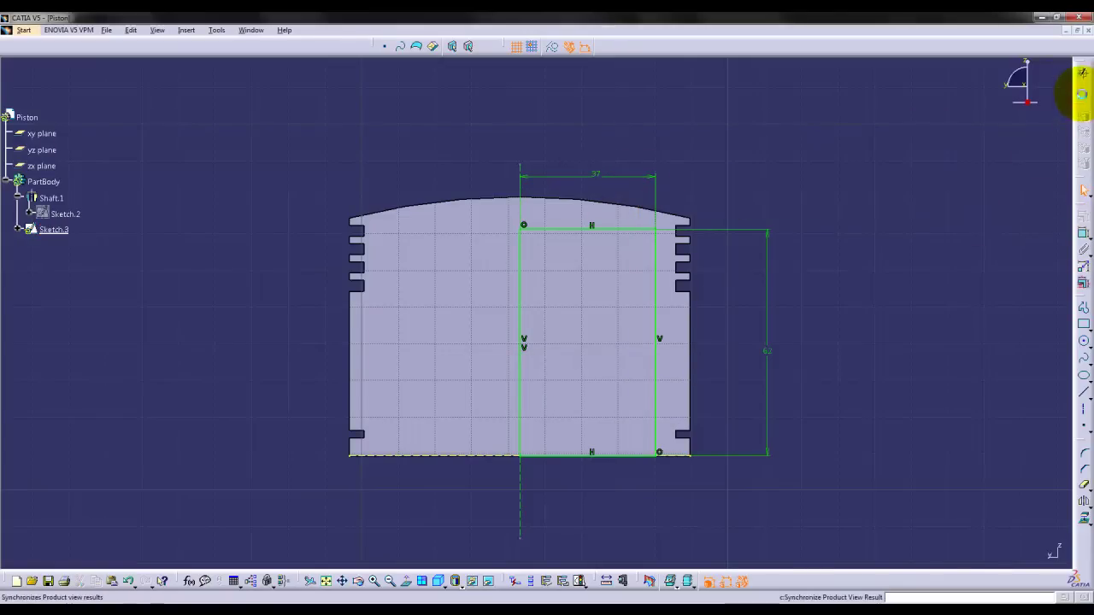
Step: Exit the sketch and cut the rectangle out with Groove about its inner vertical line, first angle 0 and second angle 180 degrees
left_click(1083, 97)
left_click(1083, 256)
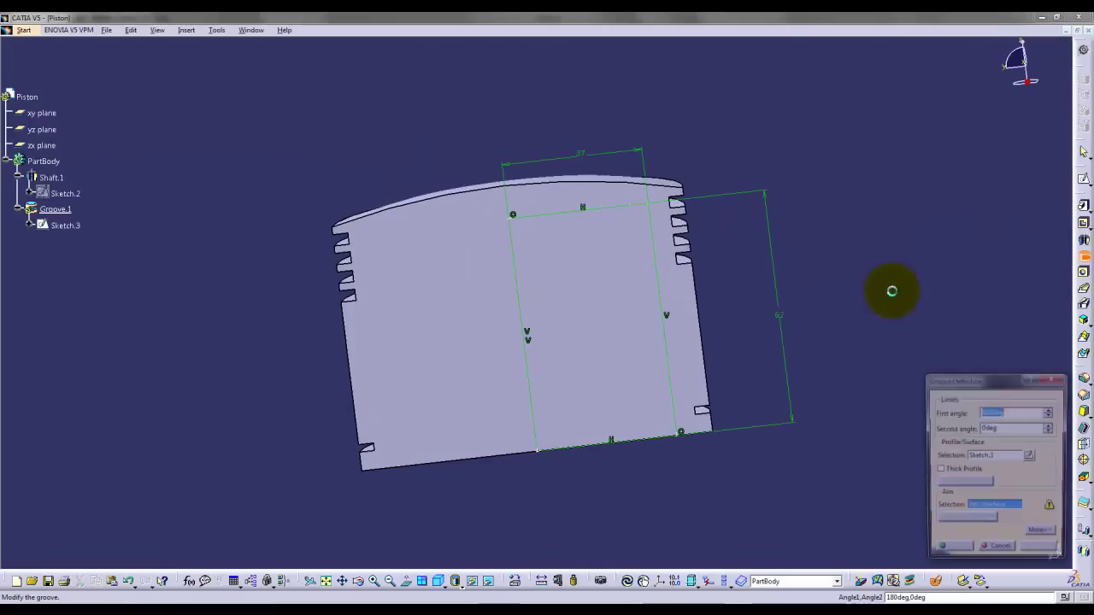
left_click(525, 317)
left_click(991, 428)
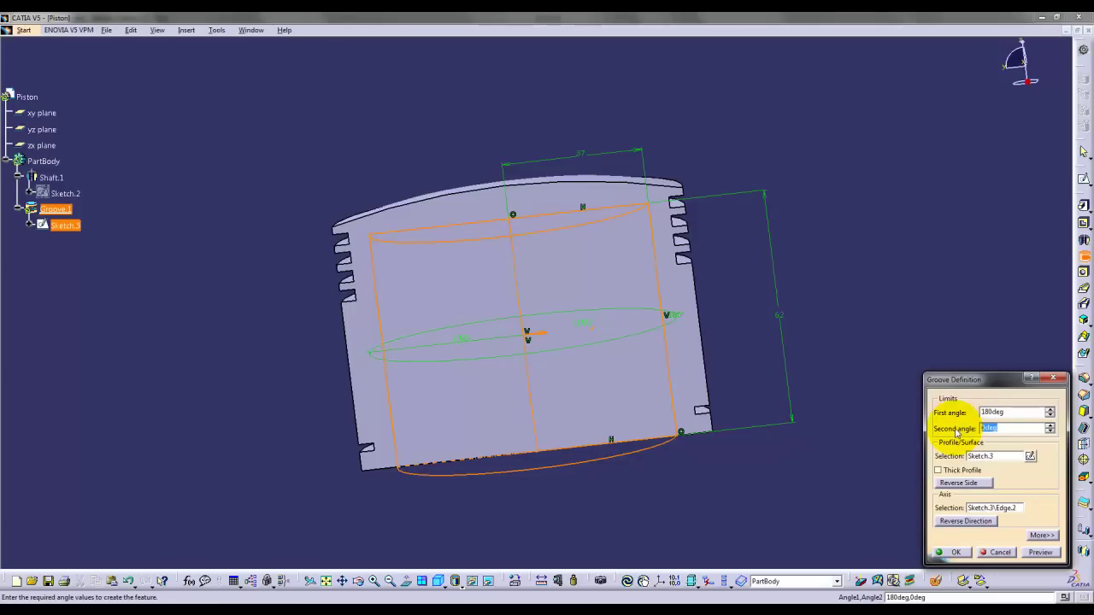
type("180")
left_click(1036, 413)
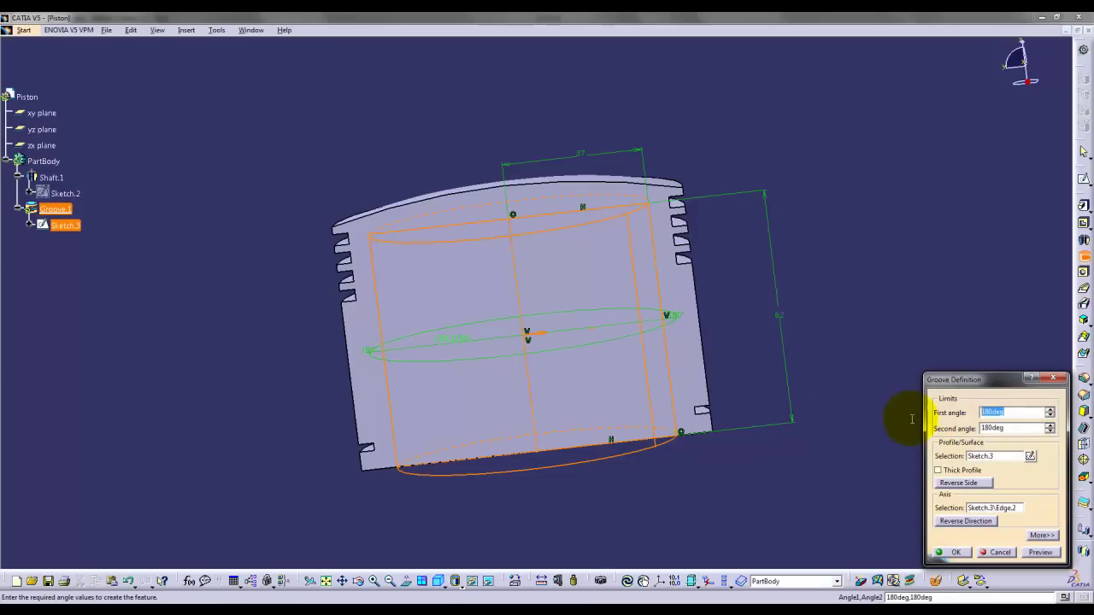
left_click(1040, 552)
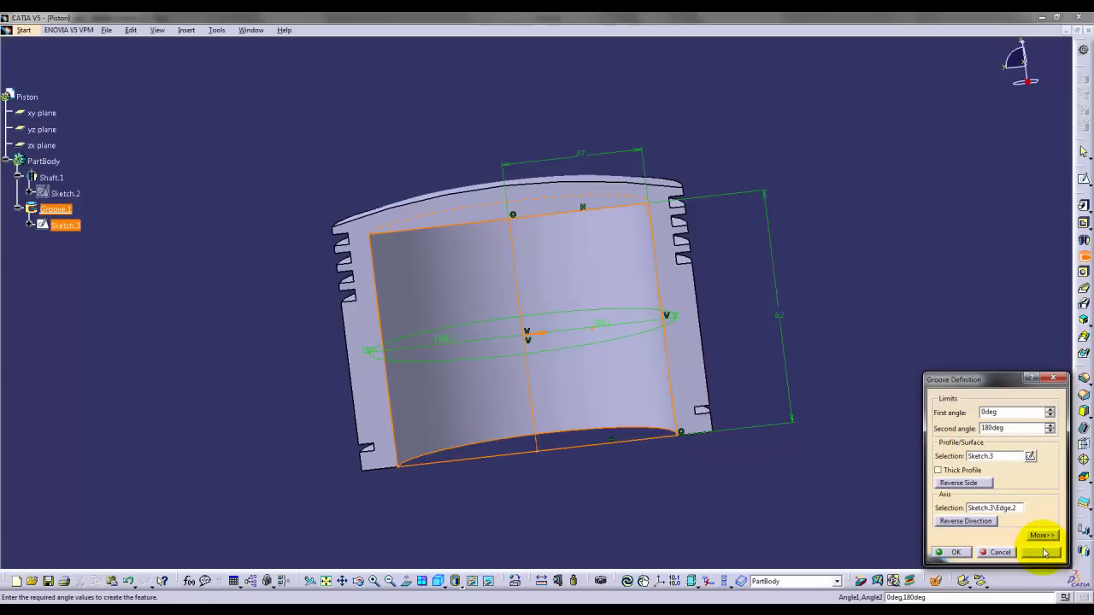
left_click(954, 552)
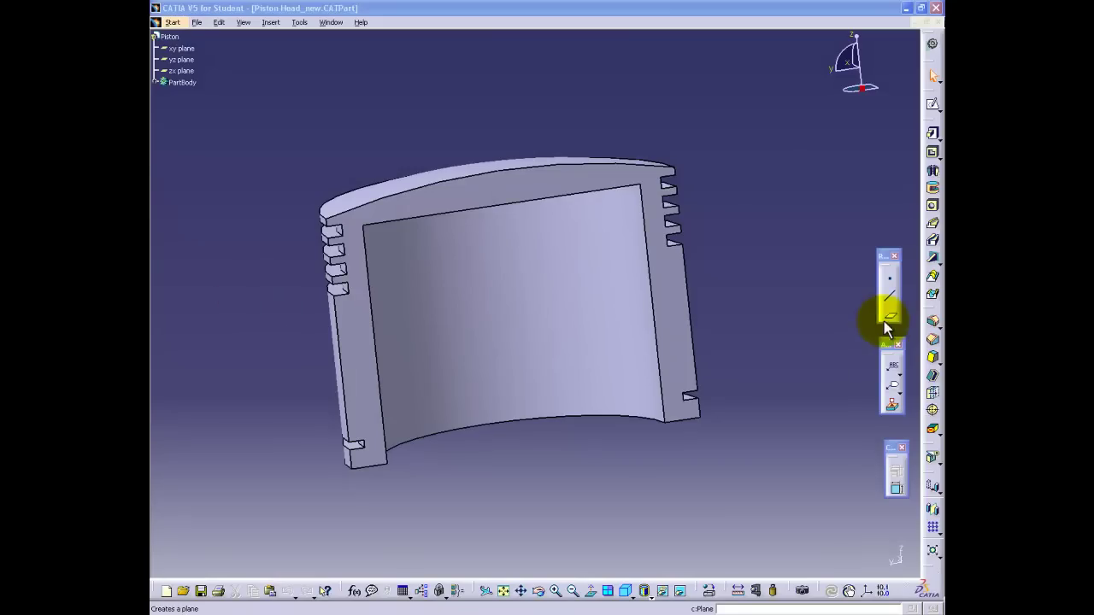
Step: Create a reference plane offset 46.5 mm from the yz plane, toward the outer curved side of the piston
left_click(885, 319)
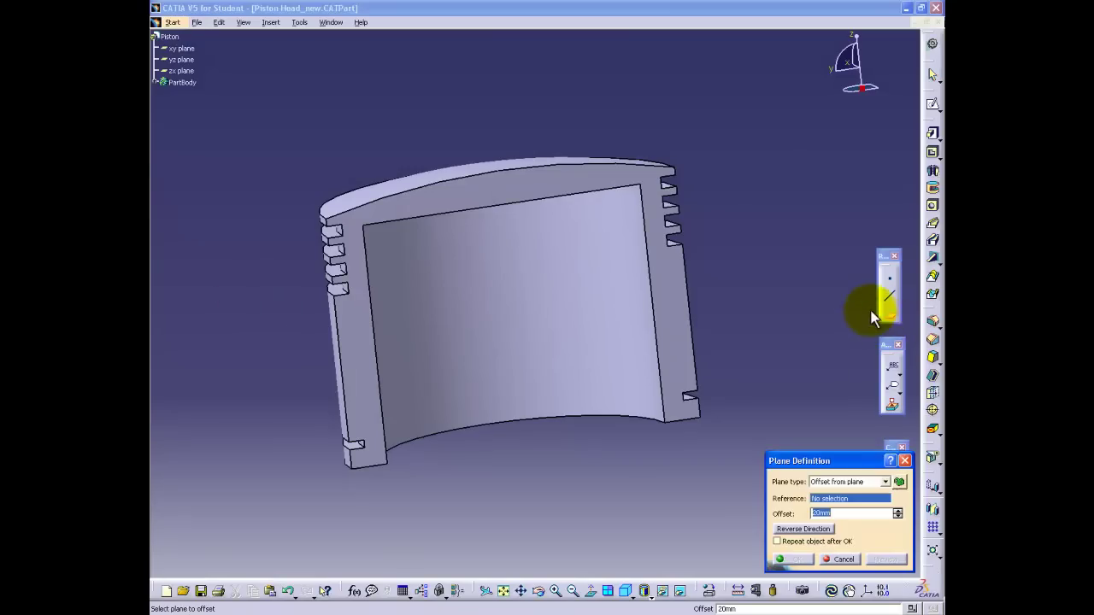
left_click(192, 61)
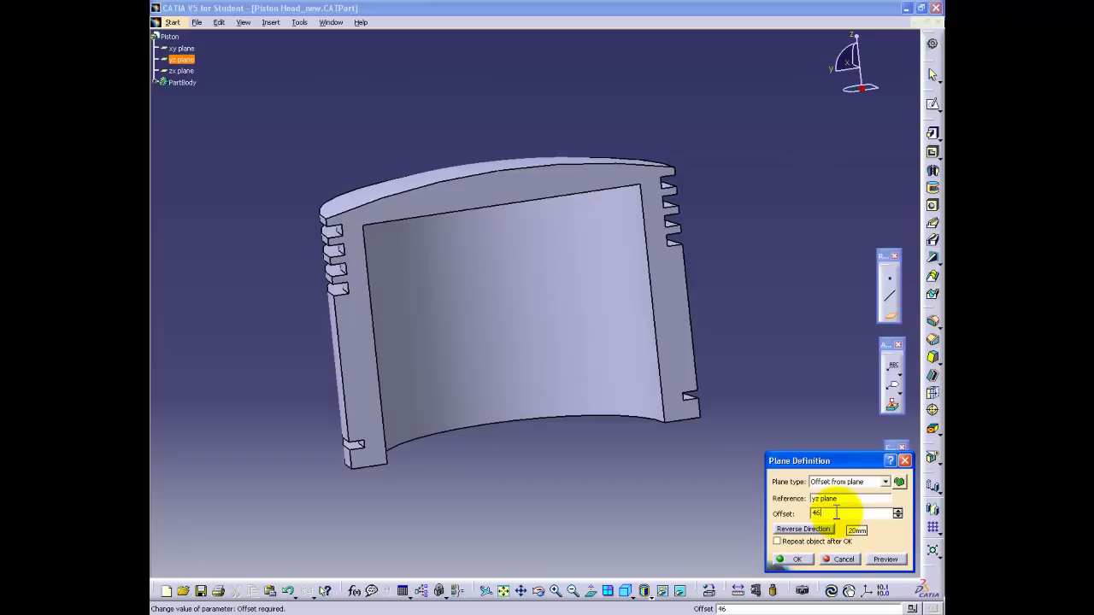
left_click(885, 559)
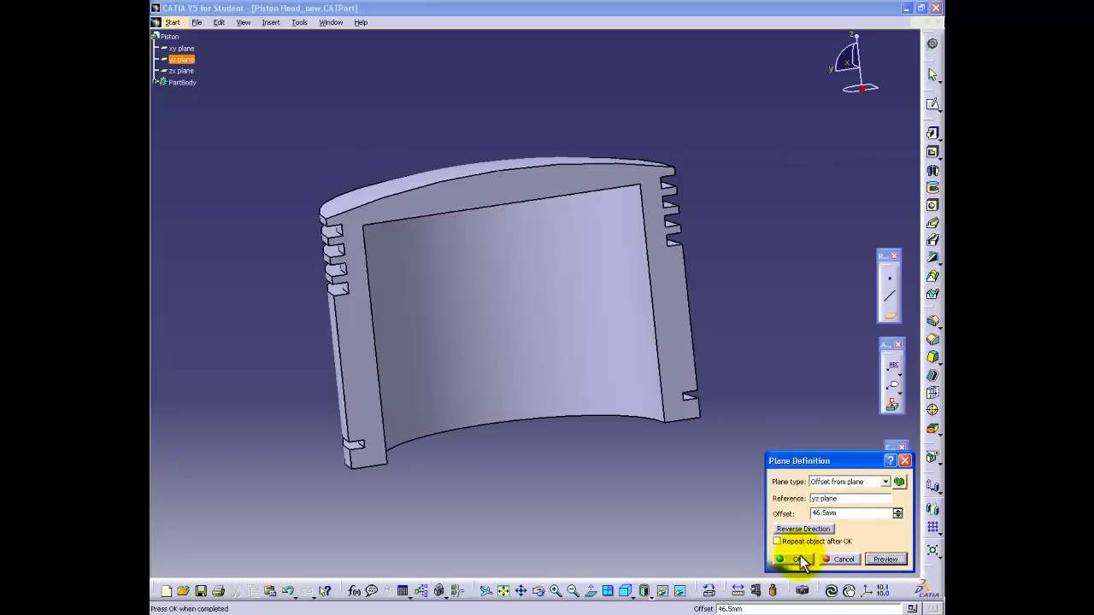
middle_click_drag(340, 360, 611, 385)
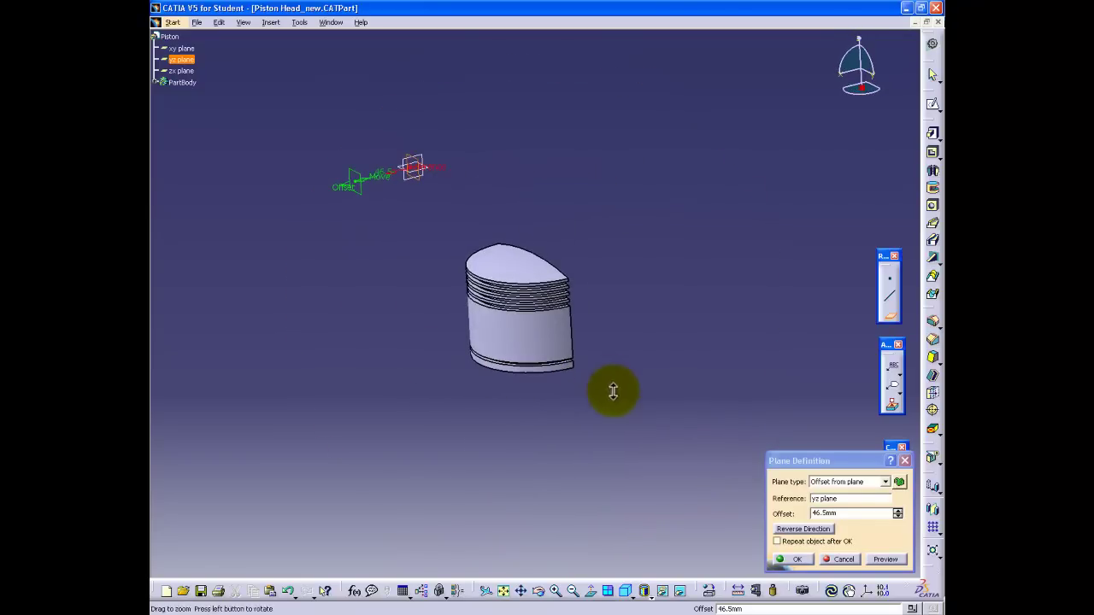
left_click(798, 560)
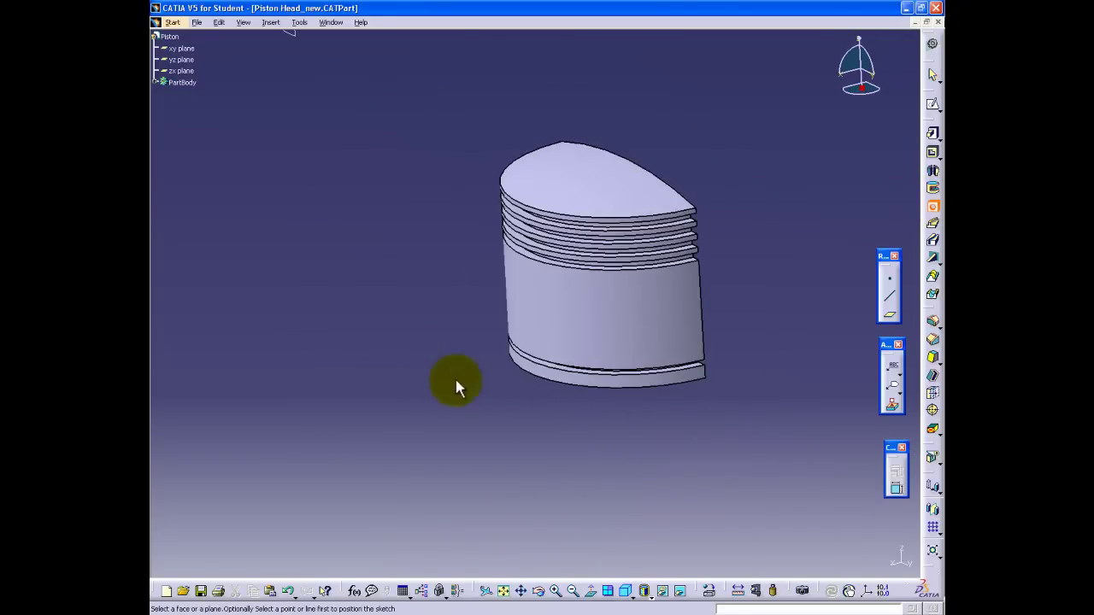
Step: Start a Hole on the new offset plane and open its positioning sketch
middle_click_drag(416, 325, 550, 375)
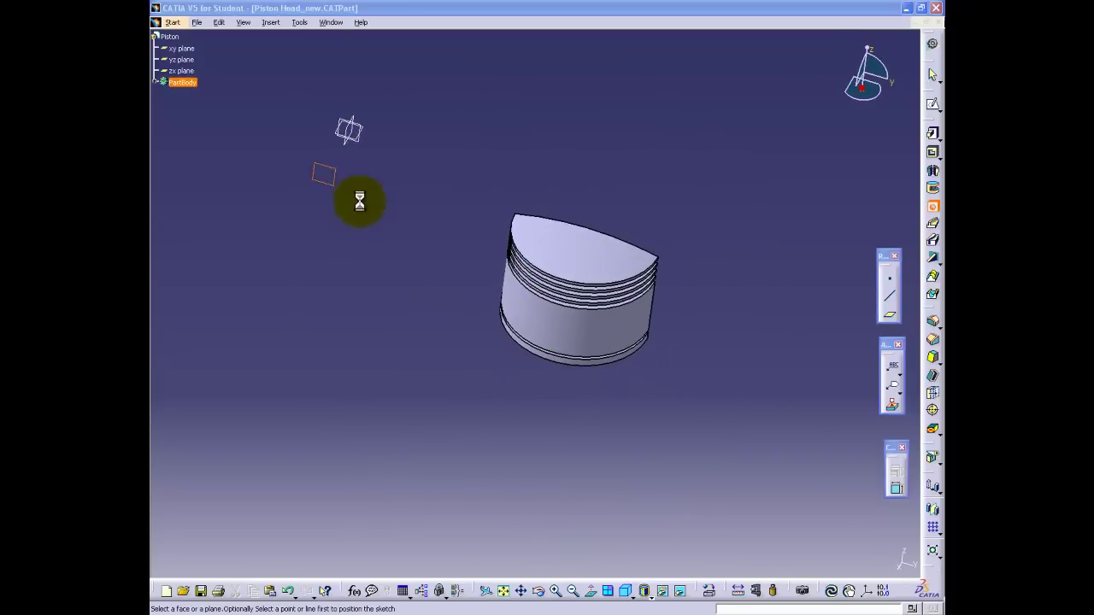
left_click(545, 333)
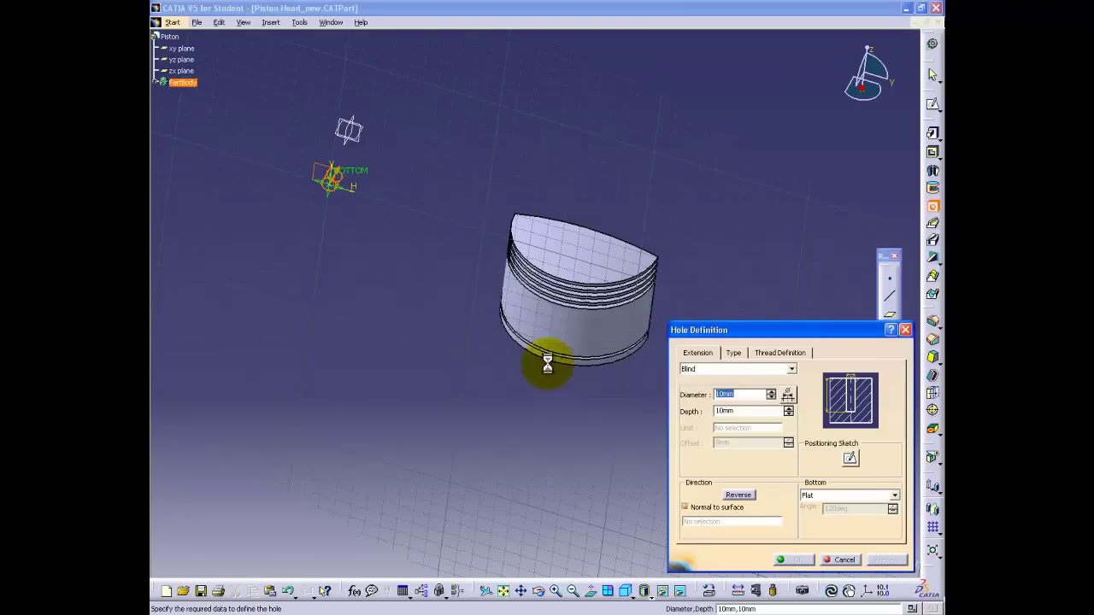
mouse_move(483, 335)
middle_mouse_down()
mouse_move(464, 371)
mouse_move(559, 440)
mouse_move(555, 337)
mouse_move(479, 219)
middle_mouse_up()
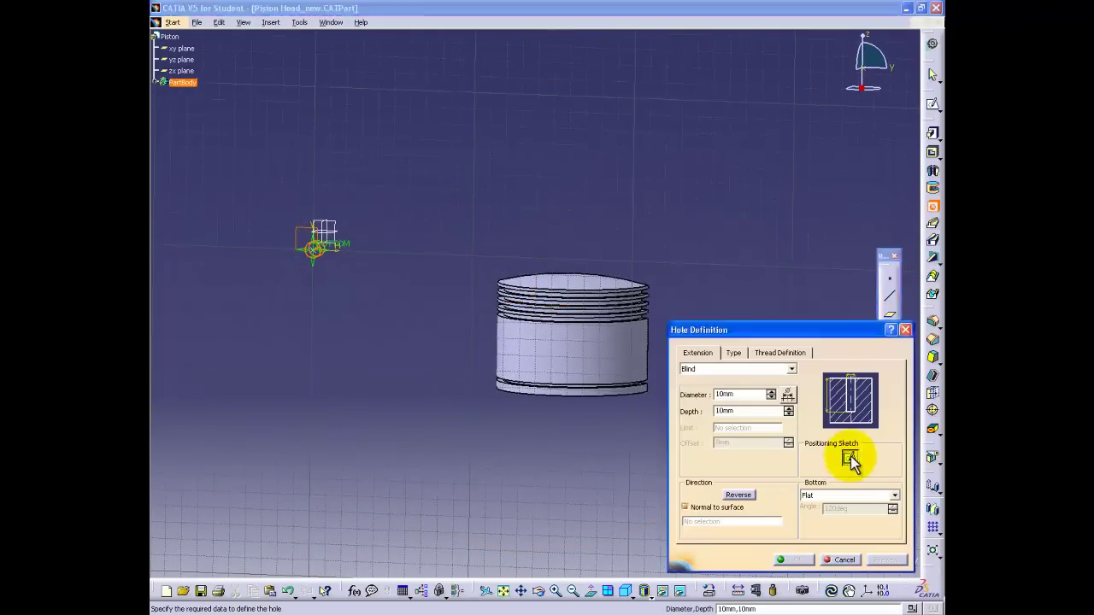
left_click(851, 459)
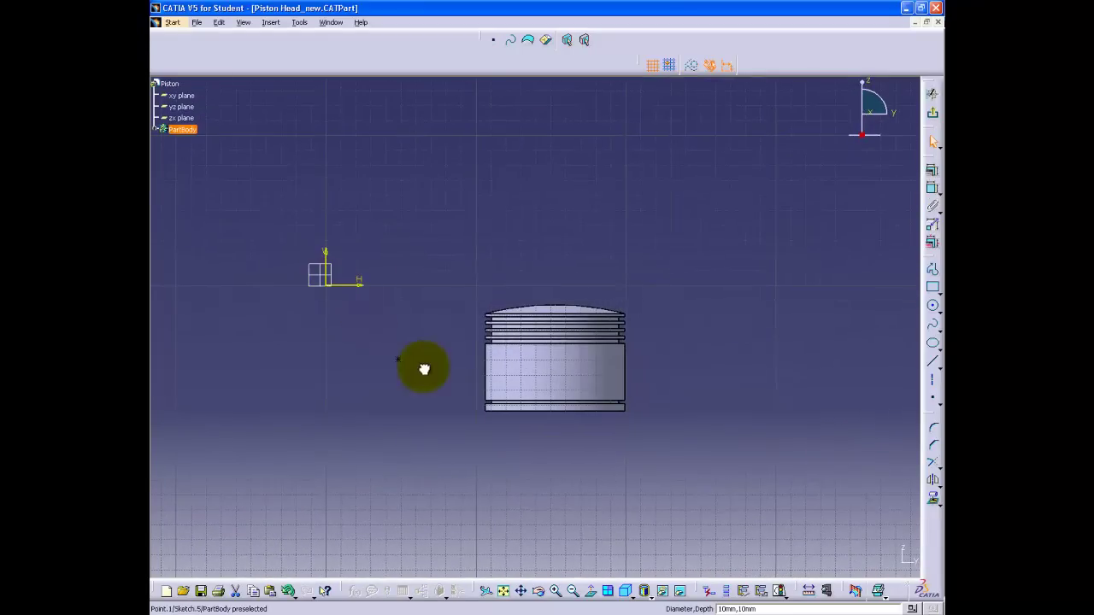
Step: Project the silhouette edges of the cylindrical skirt face between the ring grooves and the lower groove into the positioning sketch
middle_click_drag(547, 447, 701, 427)
left_click(590, 591)
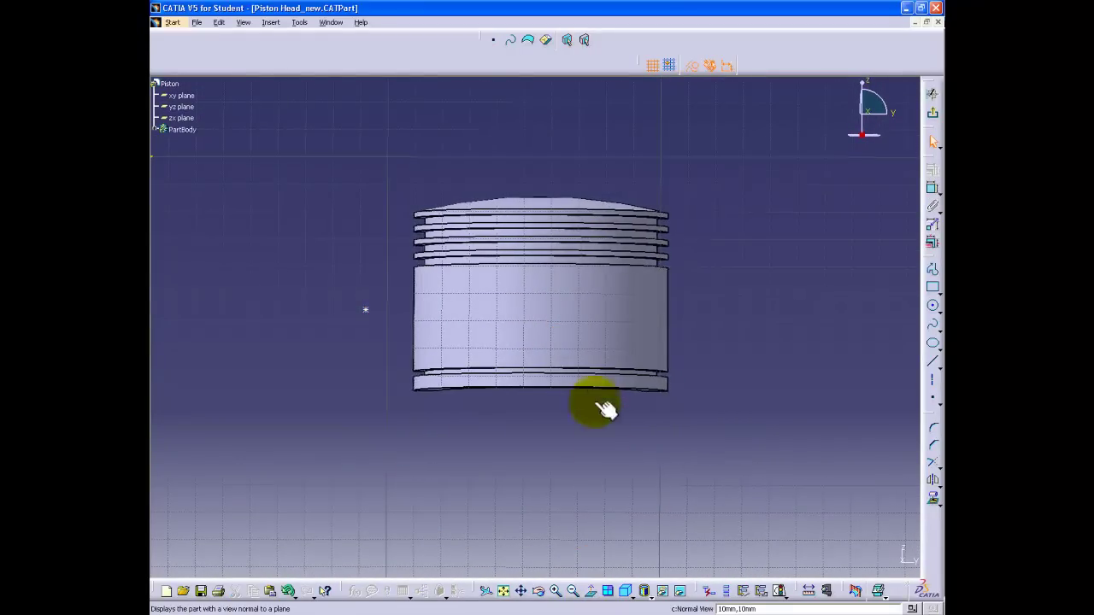
left_click(935, 501)
left_click(549, 323)
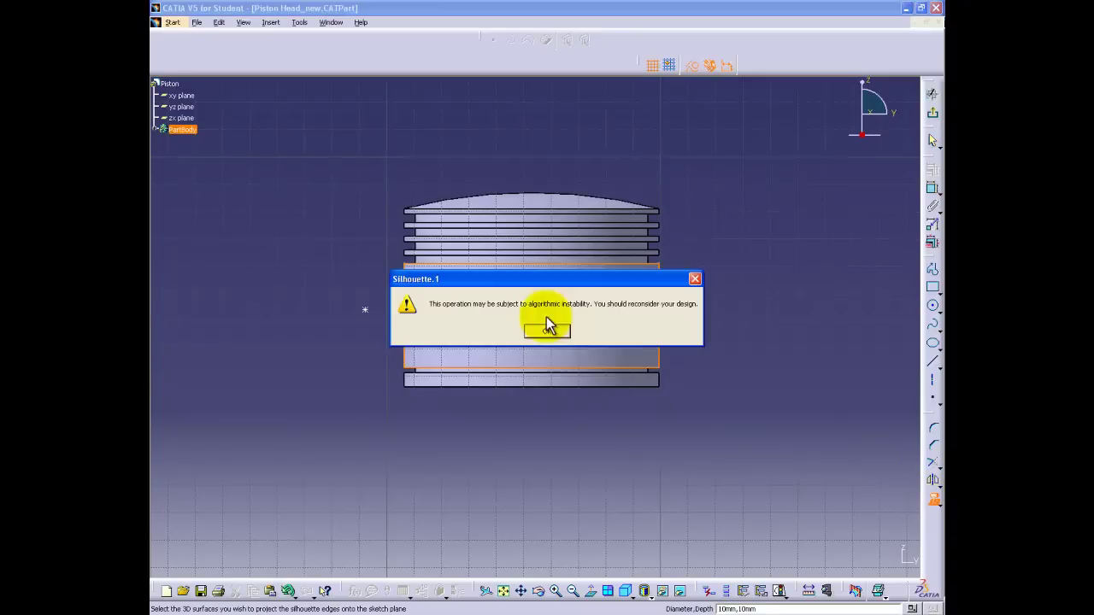
left_click(551, 331)
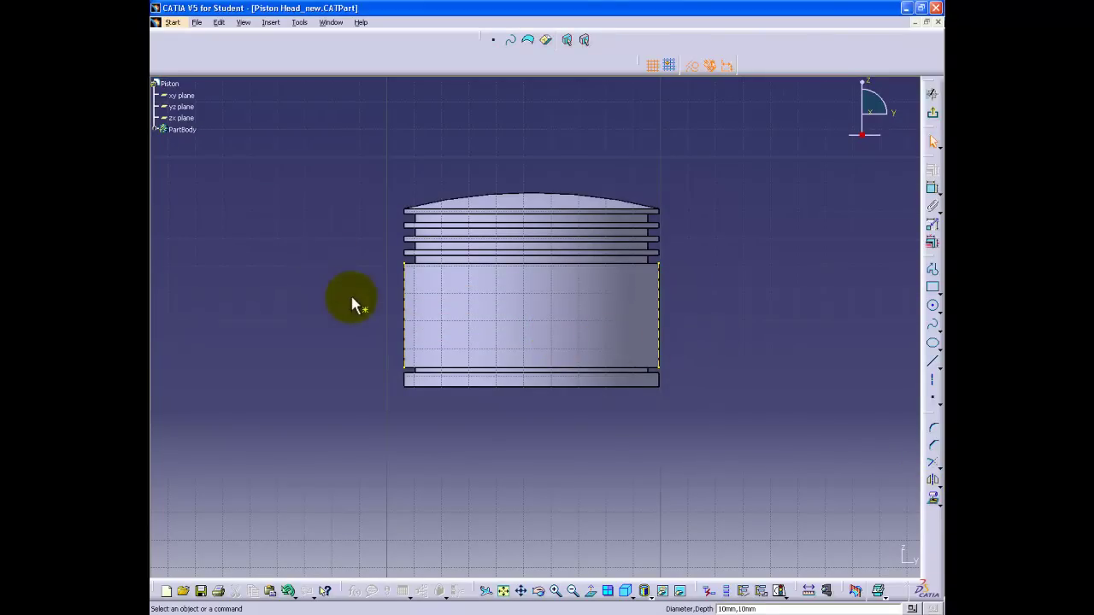
left_click(541, 320)
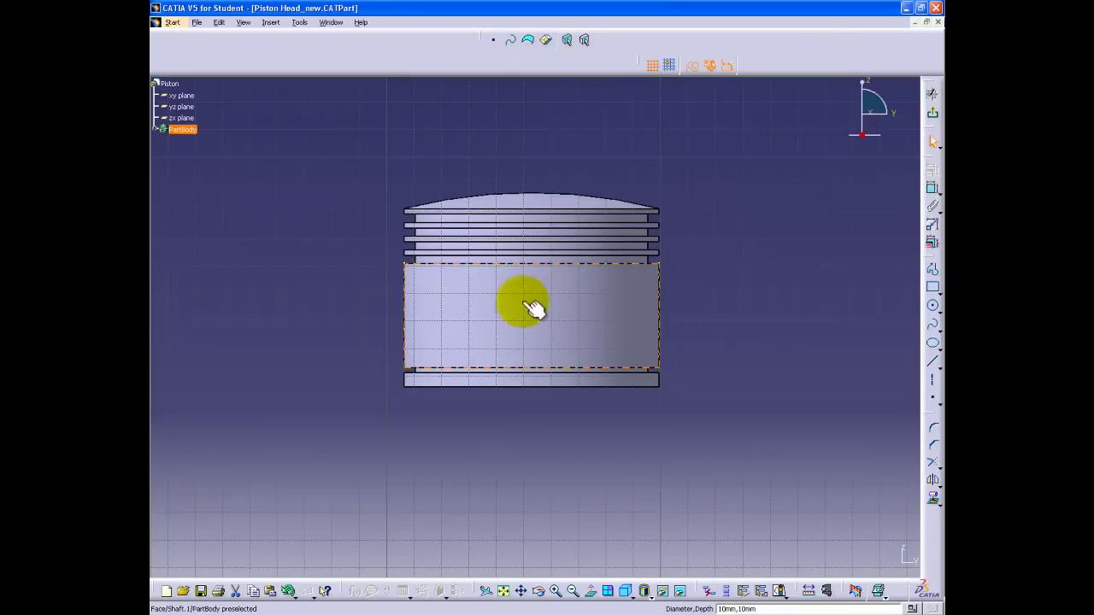
Step: Centre the hole's positioning point between the two projected silhouette edges with an equidistant point constraint
left_click(541, 320)
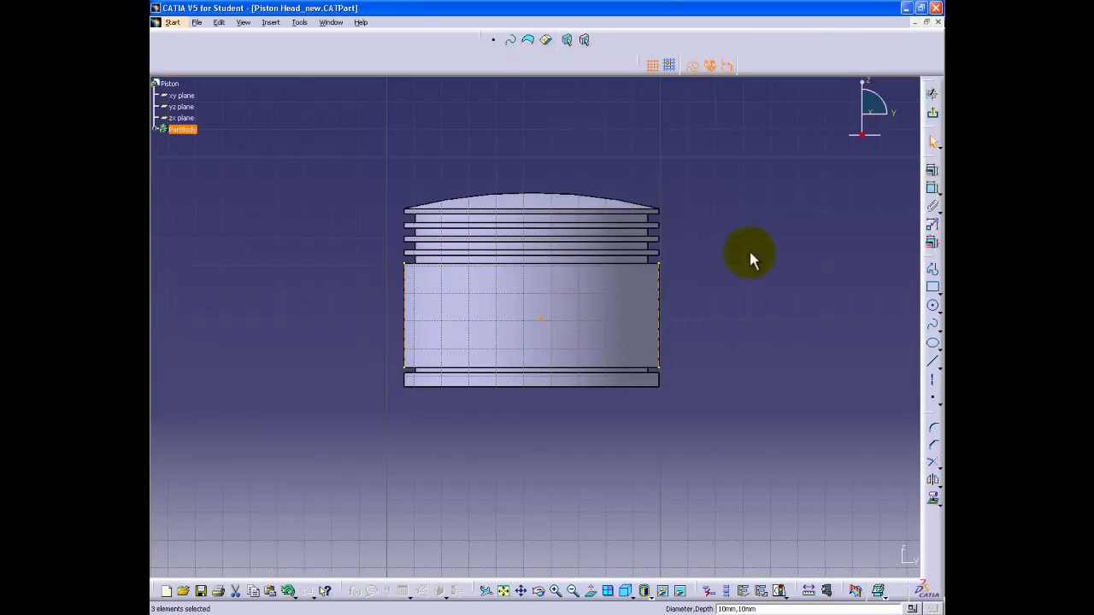
left_click(931, 170)
left_click(827, 544)
left_click(846, 560)
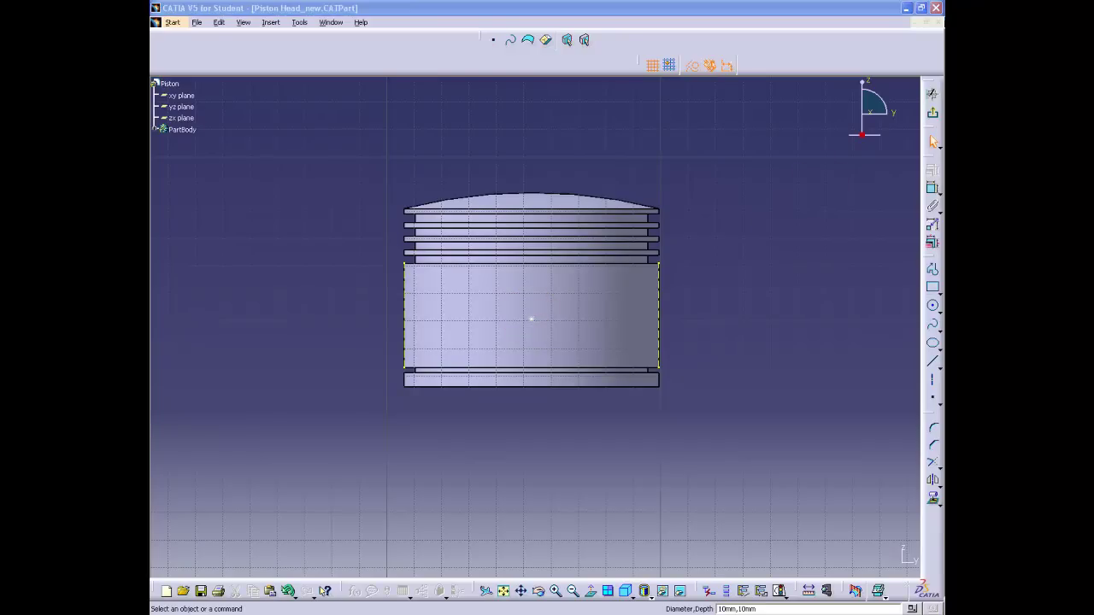
Step: Dimension the hole point's height above the piston's bottom edge, edit that offset value, and exit the positioning sketch
left_click(566, 387, "ctrl")
left_click(932, 188)
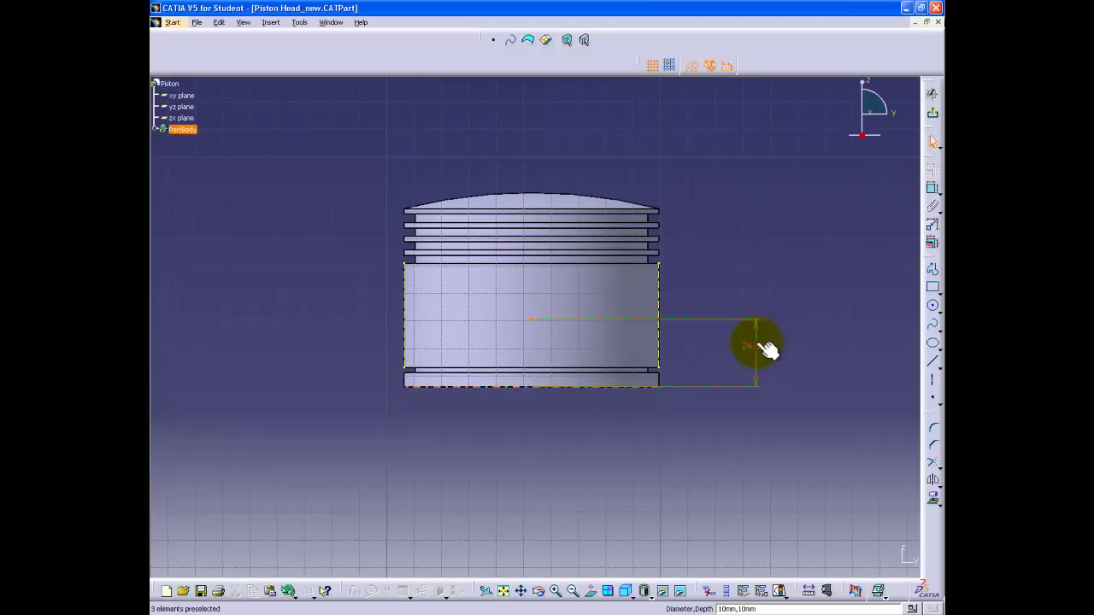
left_click(759, 356)
double_click(759, 353)
key("Return")
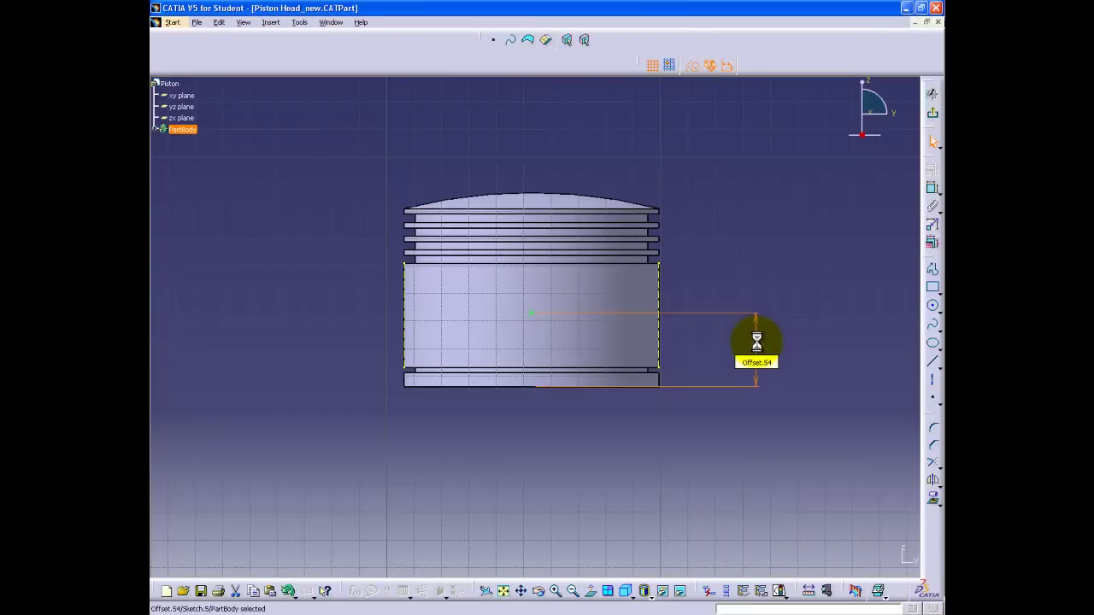
left_click(932, 112)
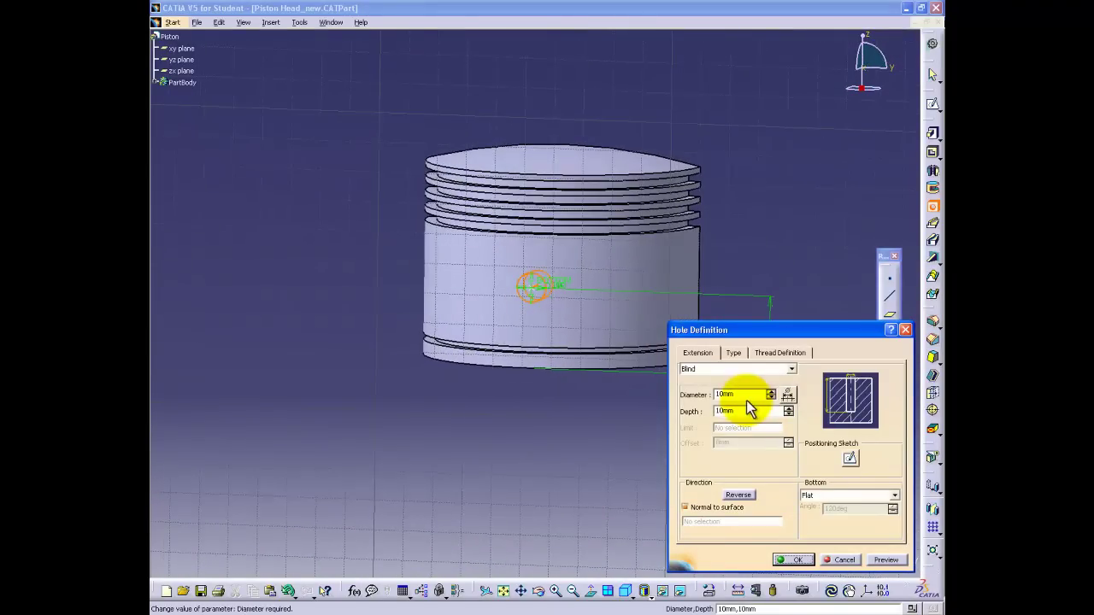
Step: Make the hole counterbored with a counterbore diameter of 36 mm and a depth of 3.5 mm
left_click(732, 352)
left_click(731, 370)
left_click(728, 395)
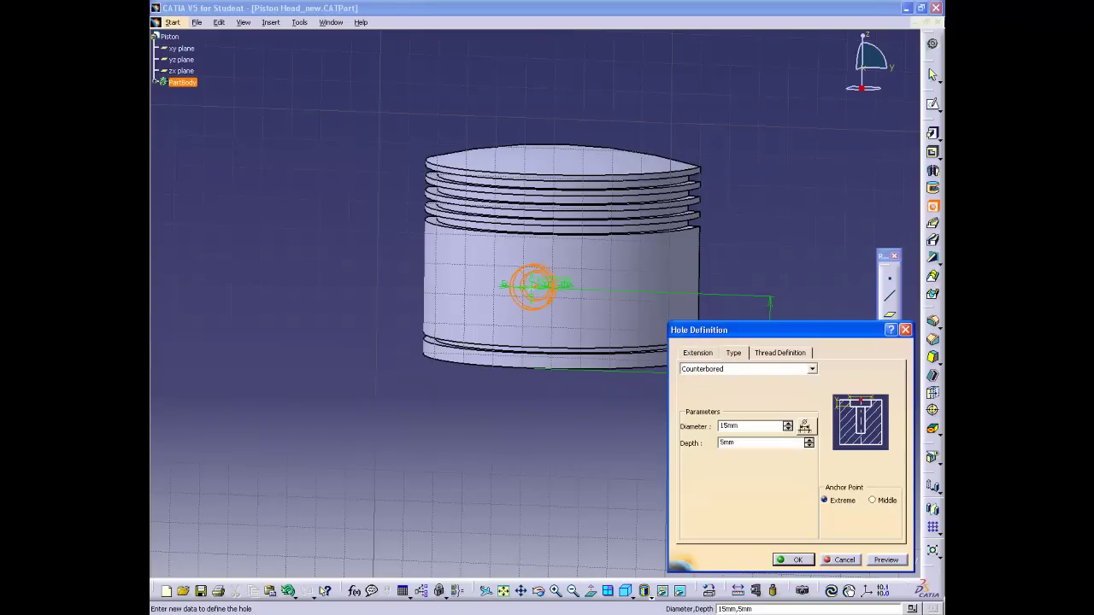
left_click_drag(763, 428, 684, 426)
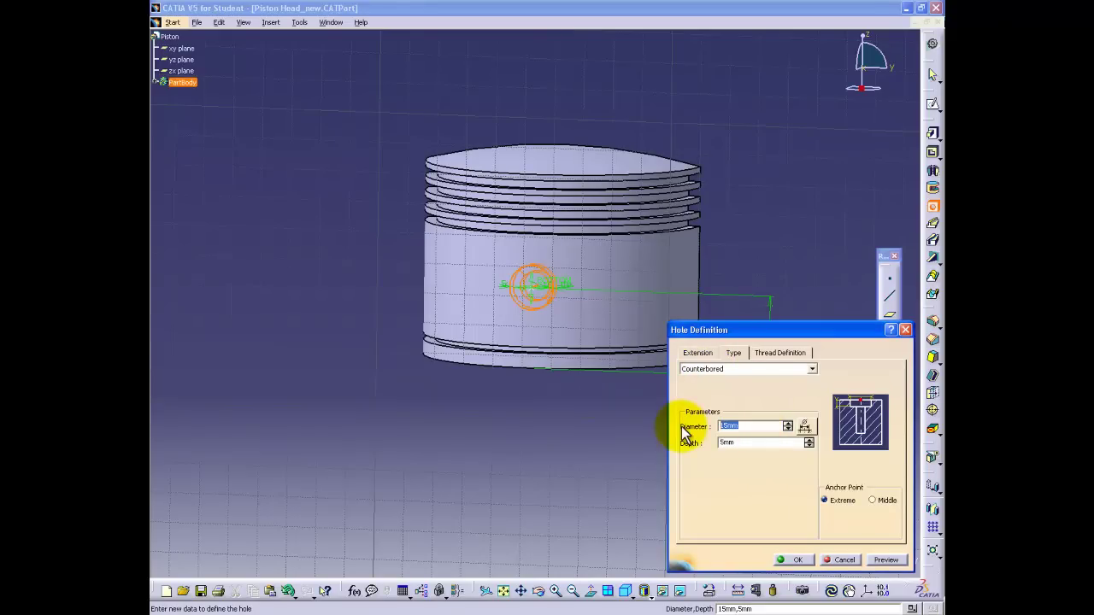
type("36")
left_click(723, 442)
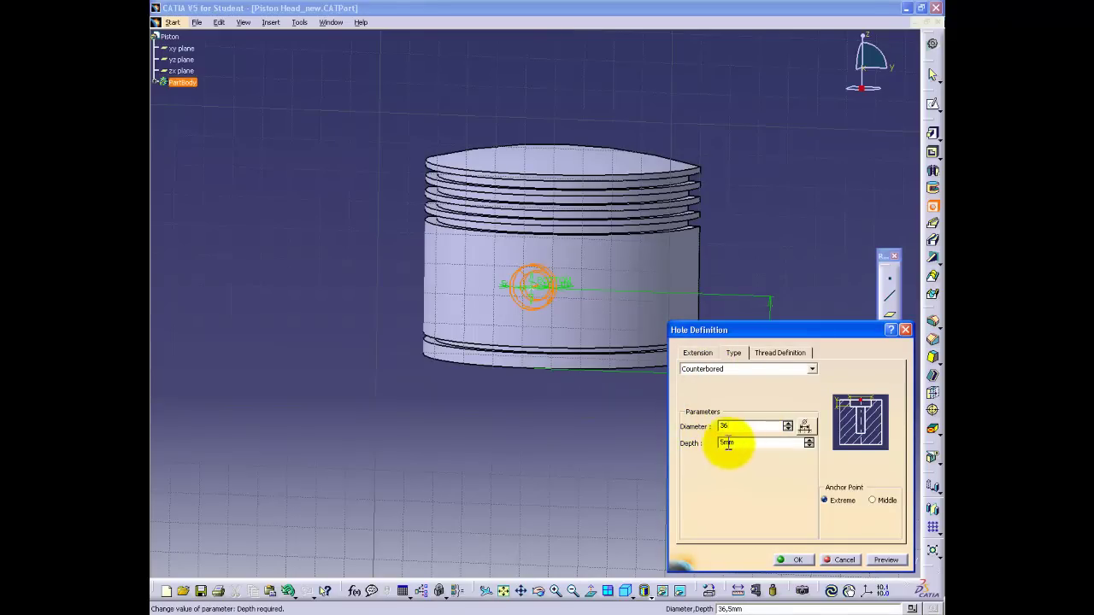
left_click_drag(752, 443, 691, 448)
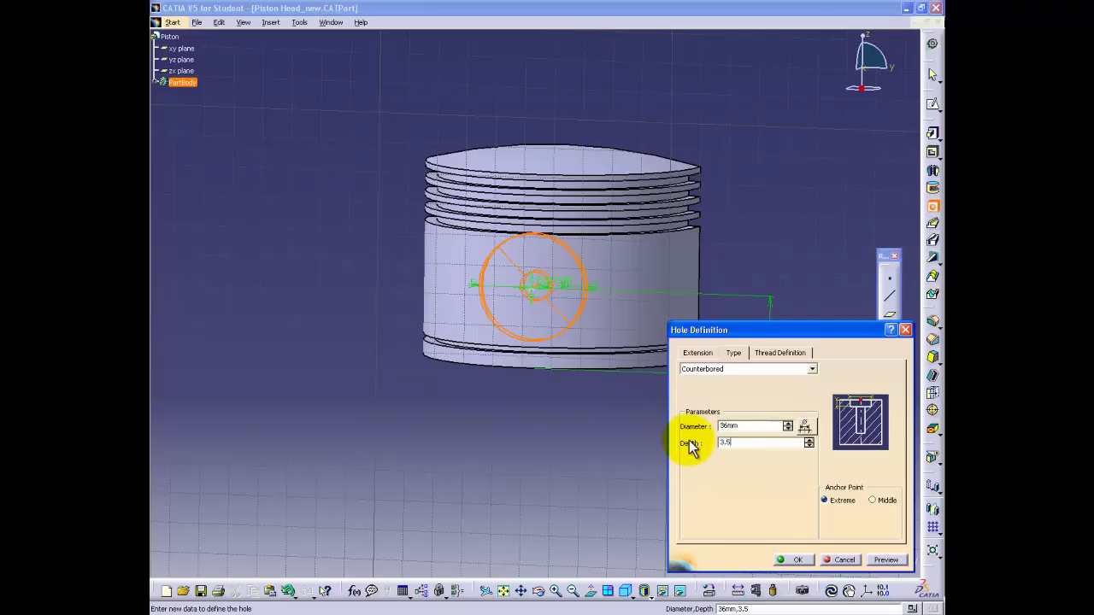
Step: Set the blind hole's diameter to 22 mm and depth to 21 mm, preview it and create the hole
left_click(700, 355)
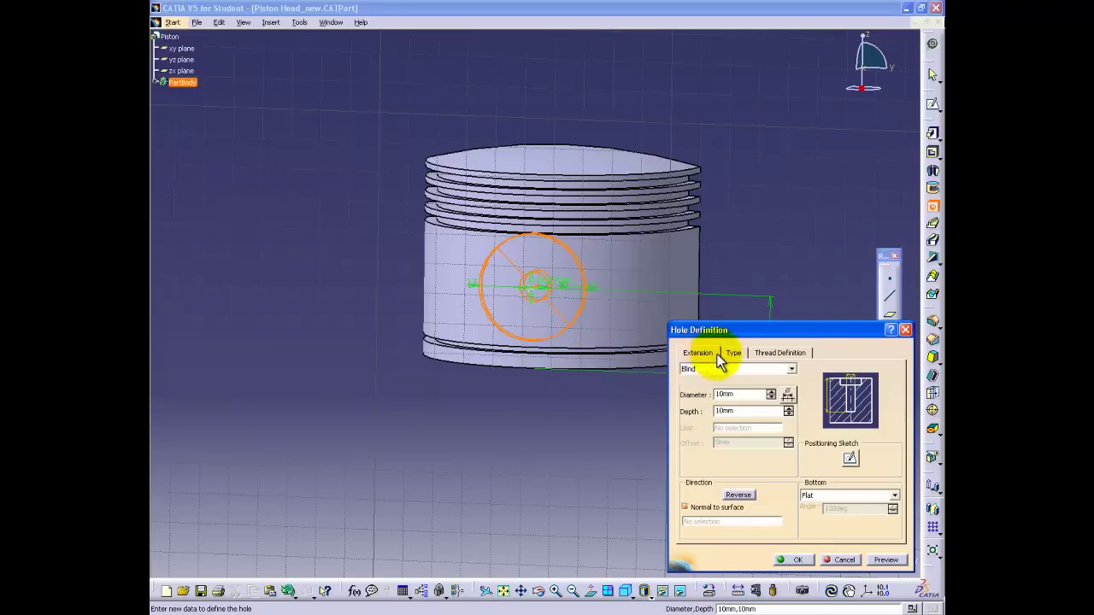
left_click(734, 353)
left_click(699, 354)
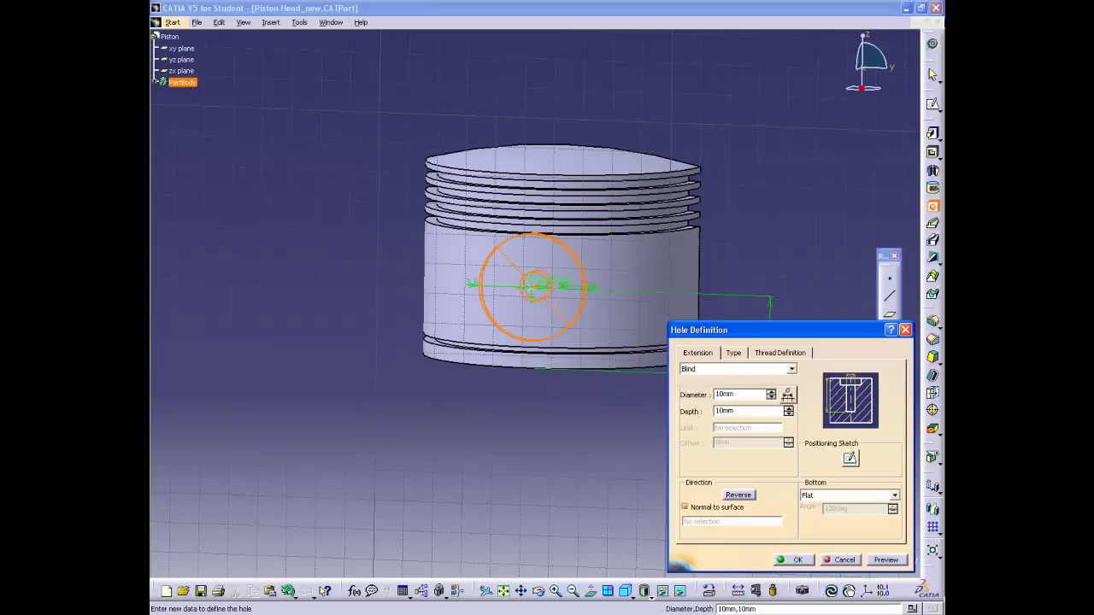
double_click(728, 394)
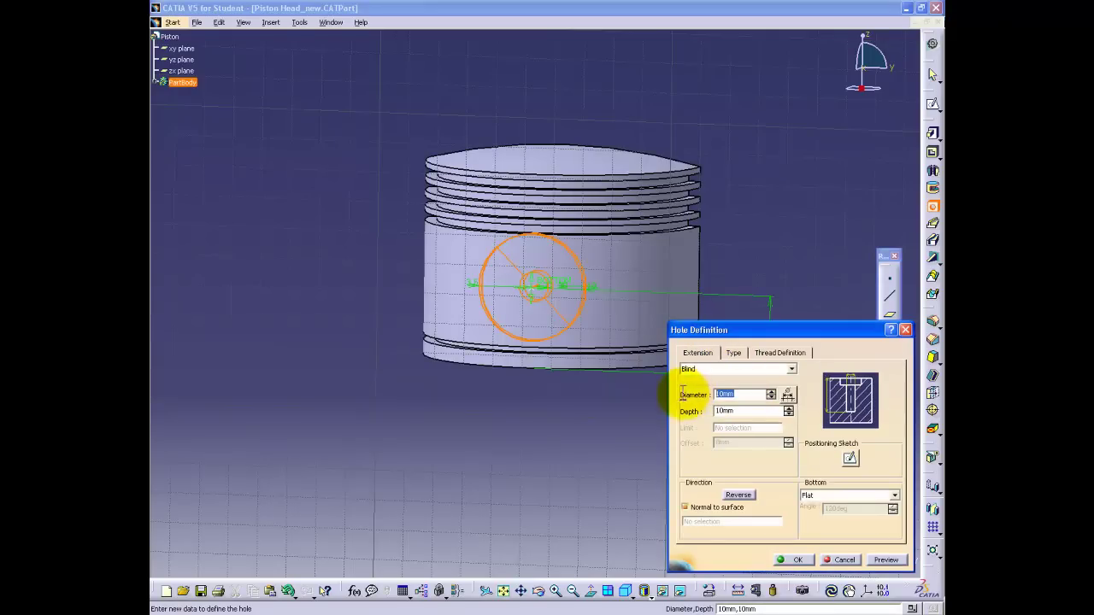
type("22")
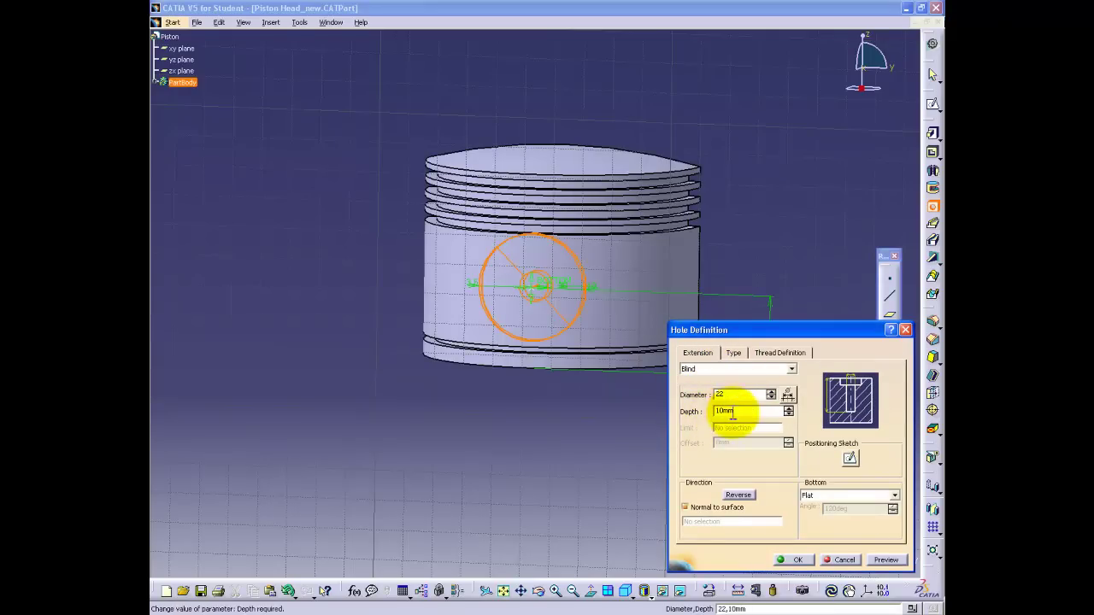
left_click(737, 411)
double_click(737, 411)
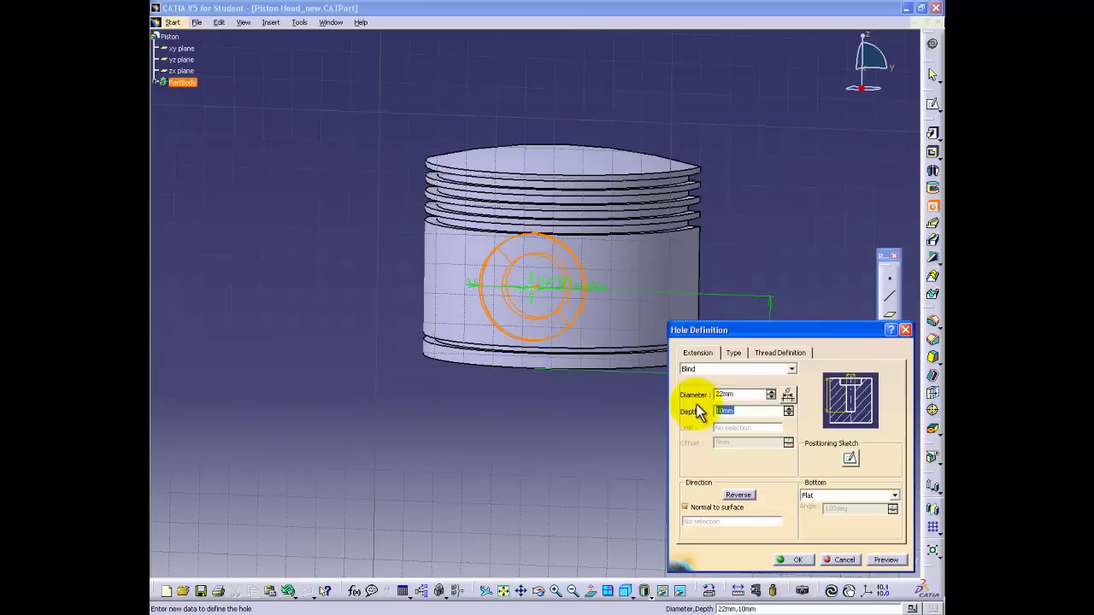
type("21")
left_click(885, 560)
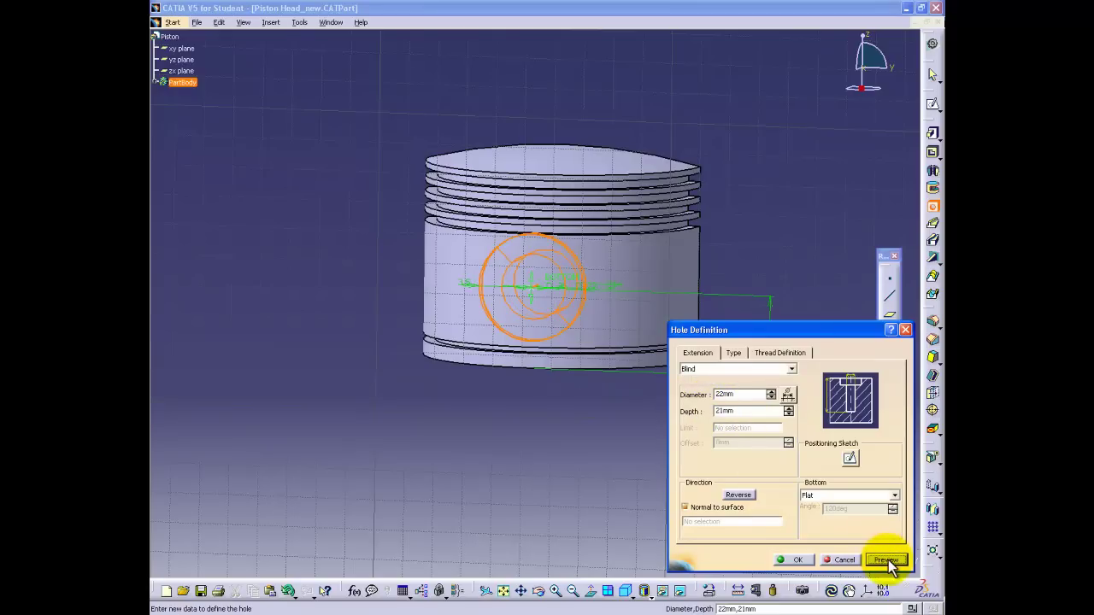
middle_click_drag(461, 393, 459, 342)
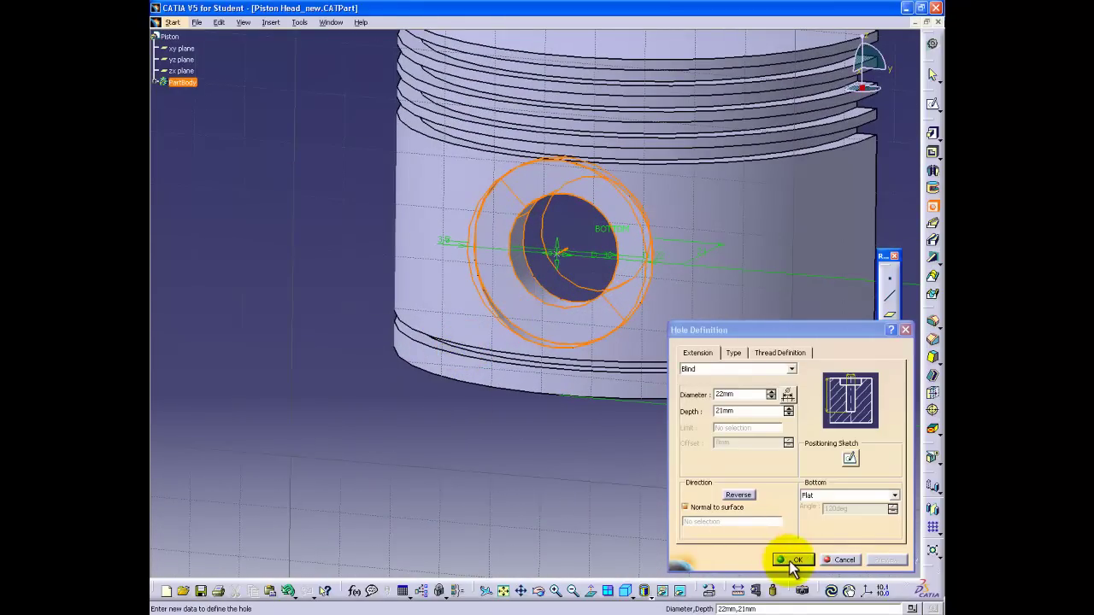
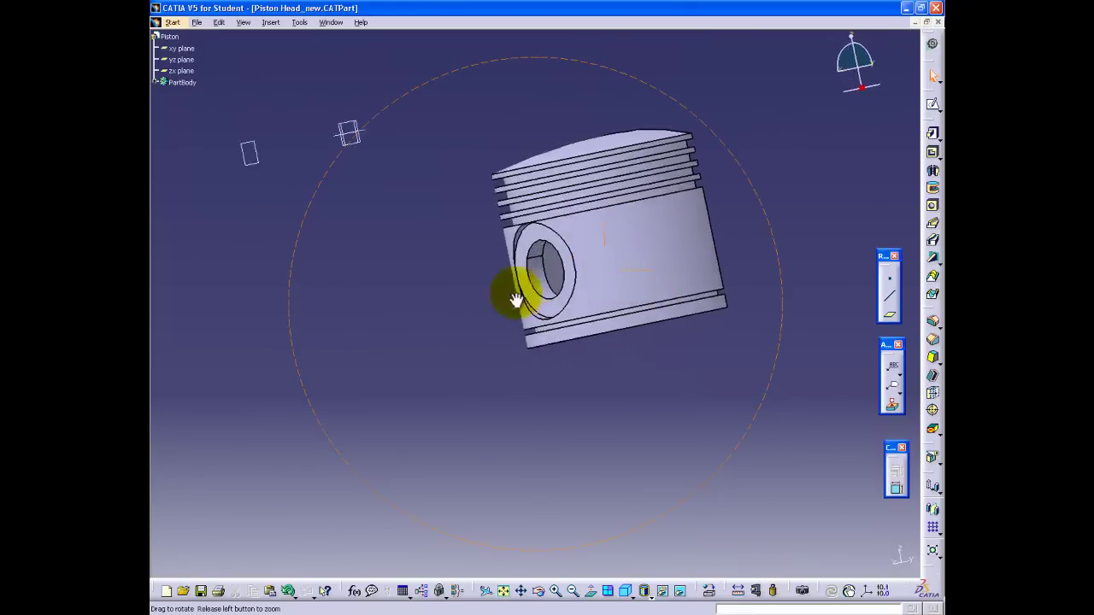
Step: Create a reference plane offset 25 mm from the yz plane, toward the curved side of the piston
middle_click_drag(683, 367, 542, 415)
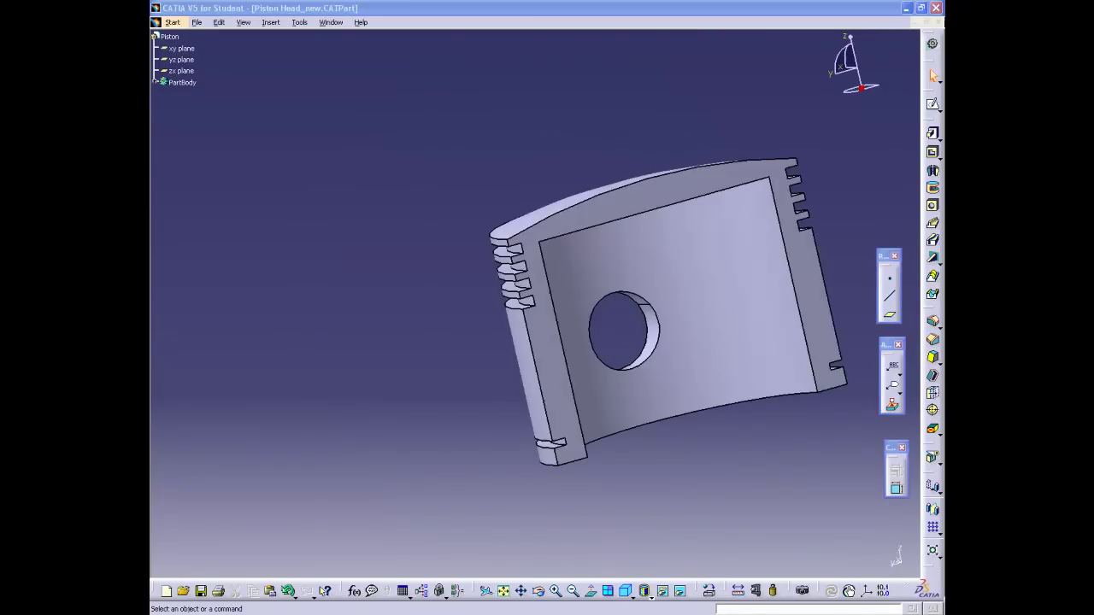
middle_click_drag(500, 152, 447, 274)
left_click(890, 314)
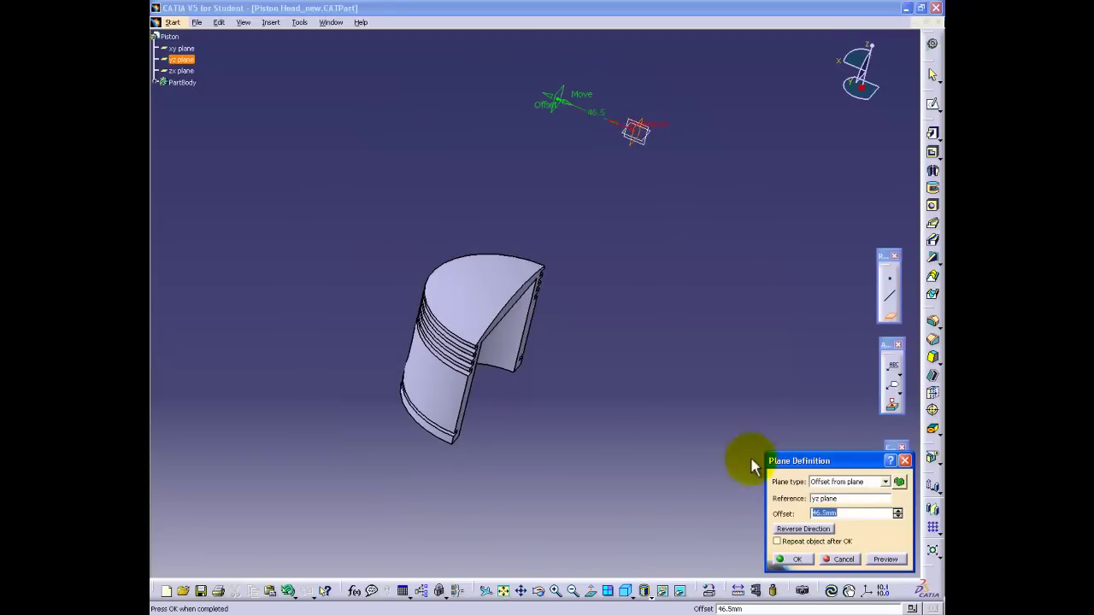
type("25")
left_click(885, 559)
left_click(794, 559)
Step: Start a sketch on the new 25 mm plane and project the hole's inner edge into it as a construction element
middle_click_drag(689, 330, 595, 195)
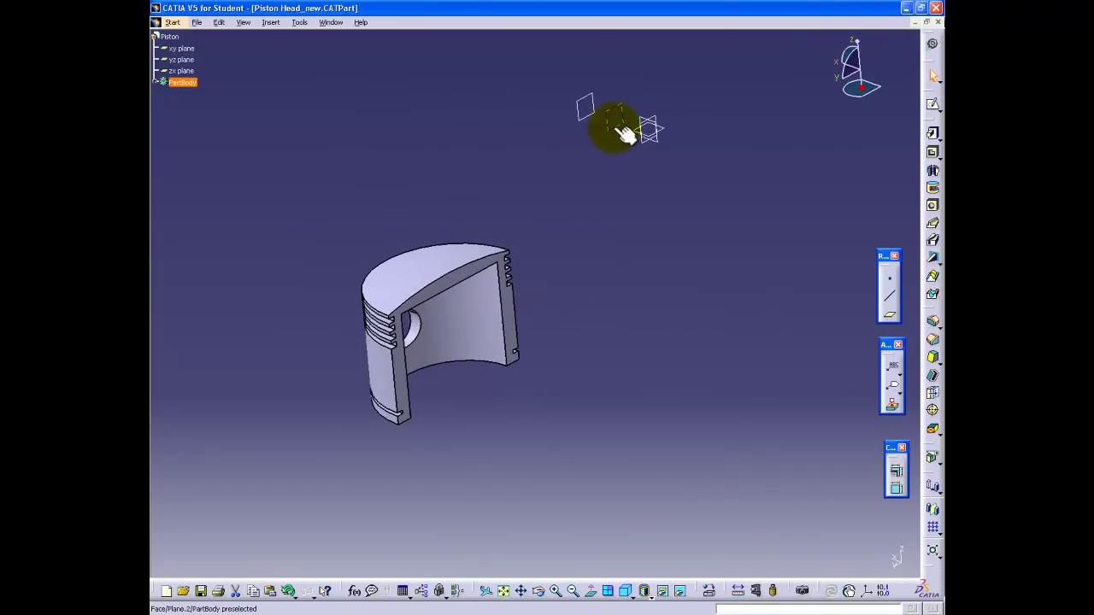
left_click(932, 106)
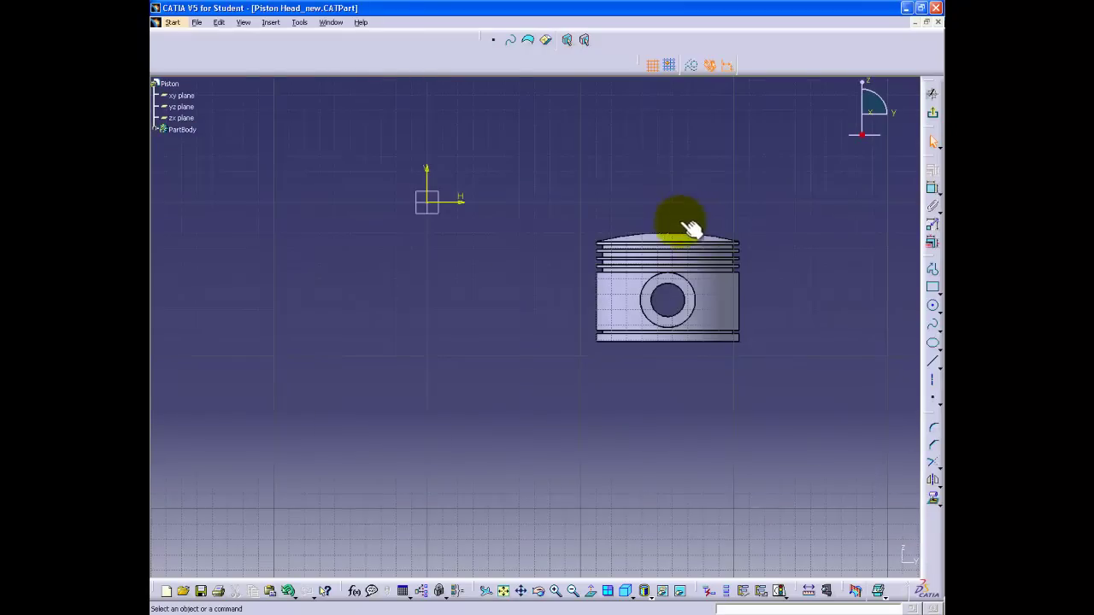
left_click(591, 591)
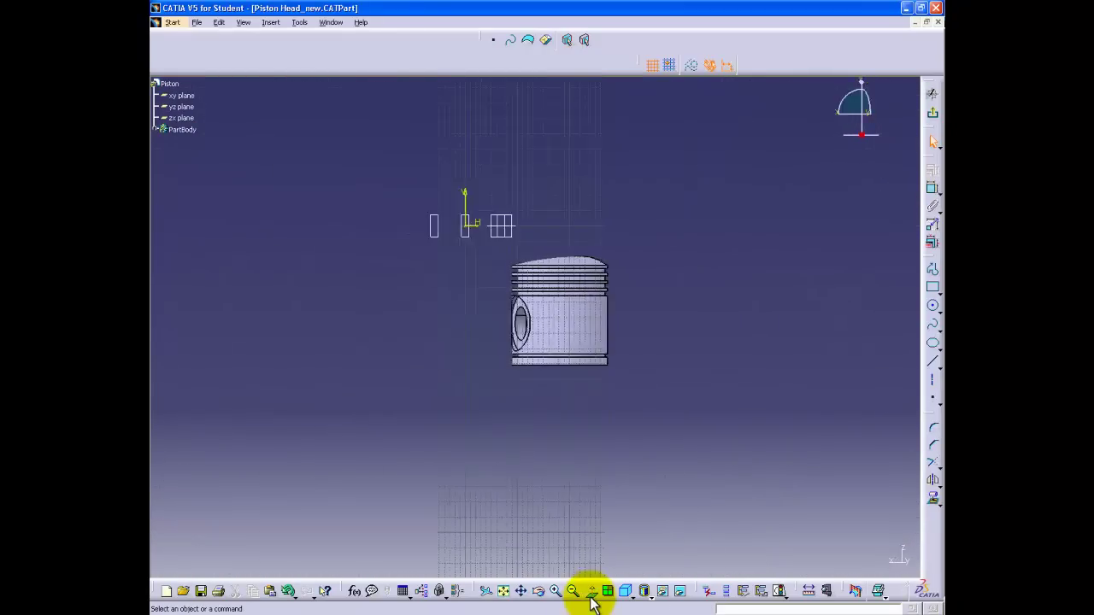
middle_click_drag(535, 428, 561, 320)
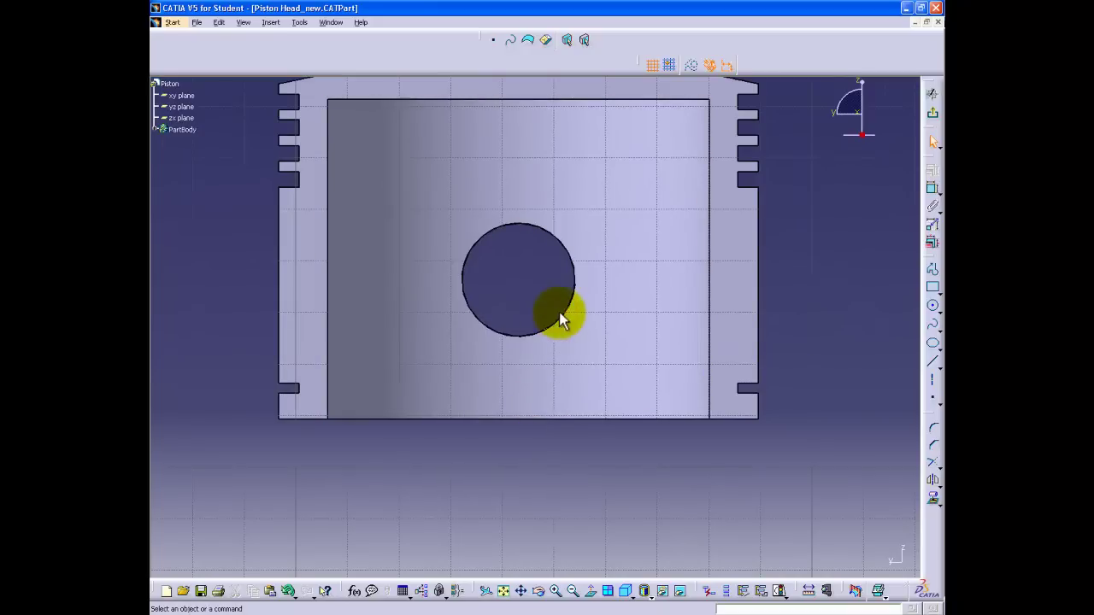
left_click(575, 285)
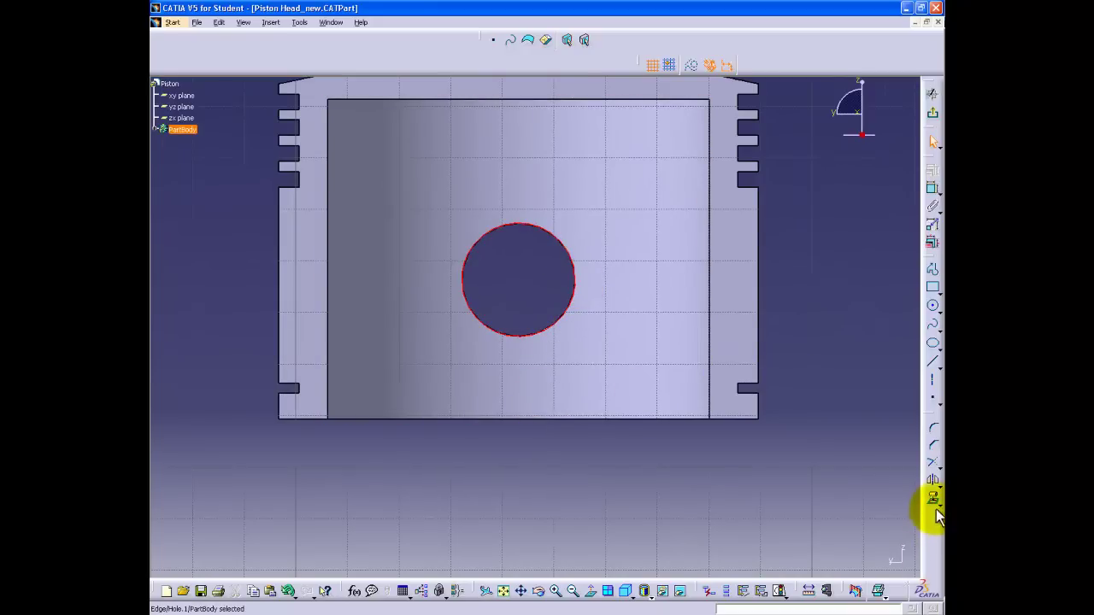
left_click(900, 519)
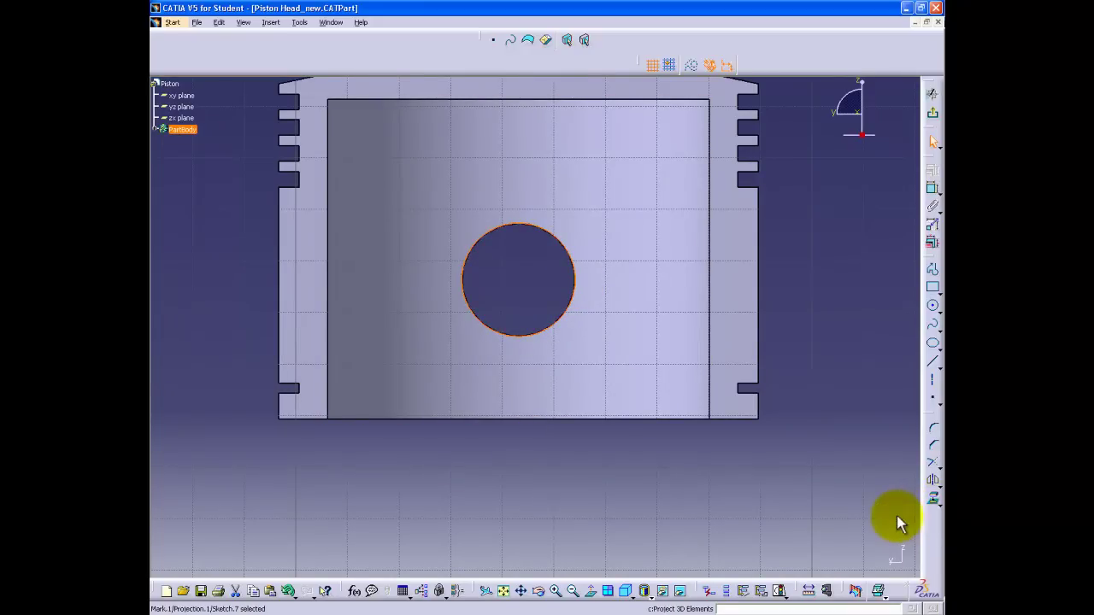
left_click(694, 66)
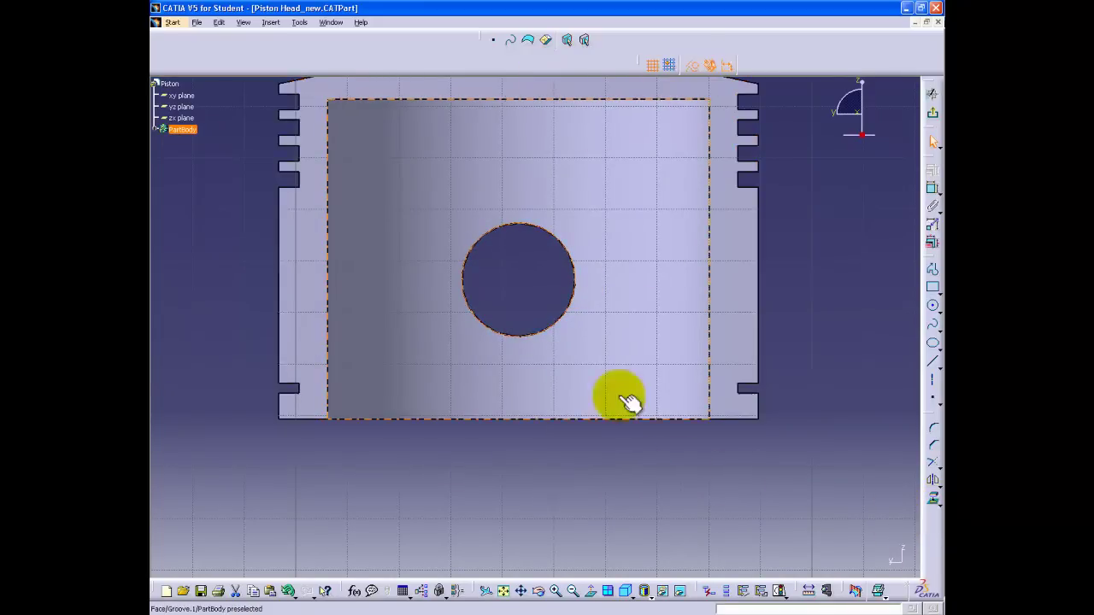
Step: Draw a circle around the hole and constrain it coincident with the projected hole edge
left_click(932, 305)
left_click(515, 283)
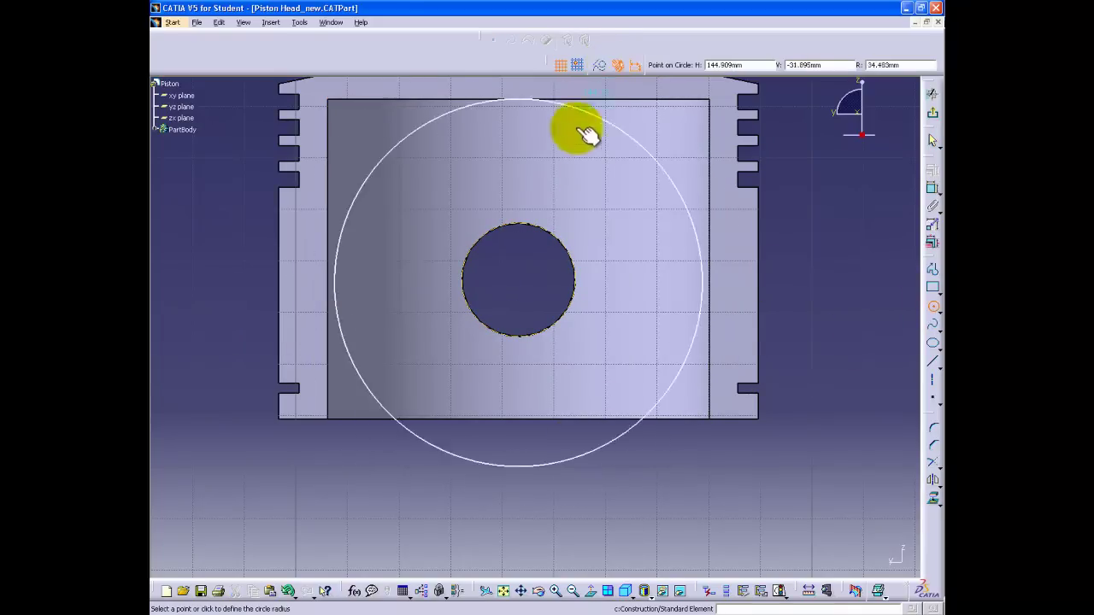
left_click(552, 211)
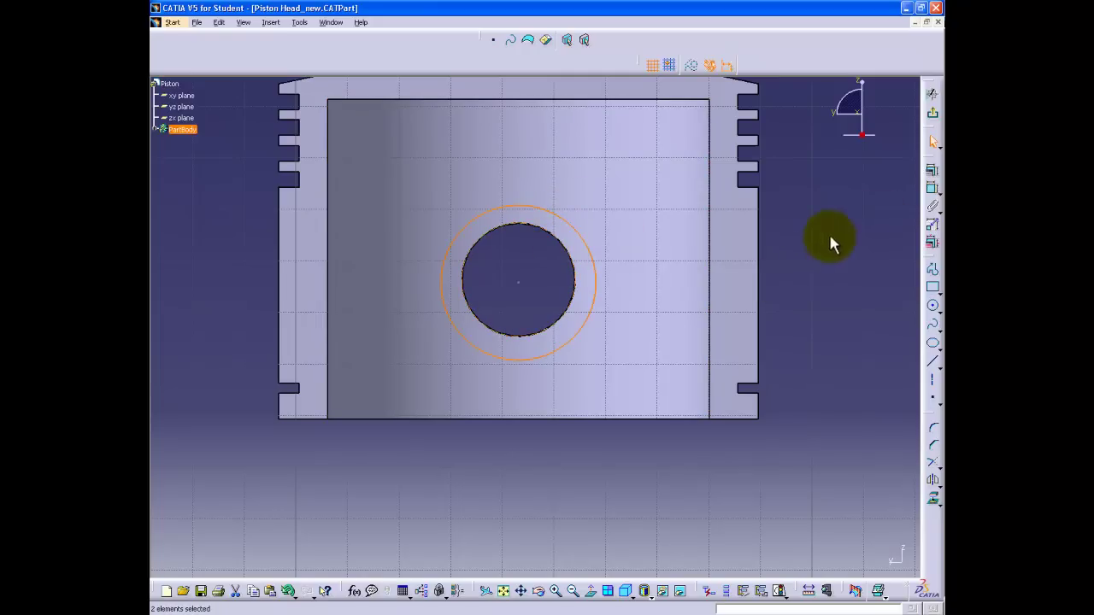
left_click(932, 176)
left_click(856, 449)
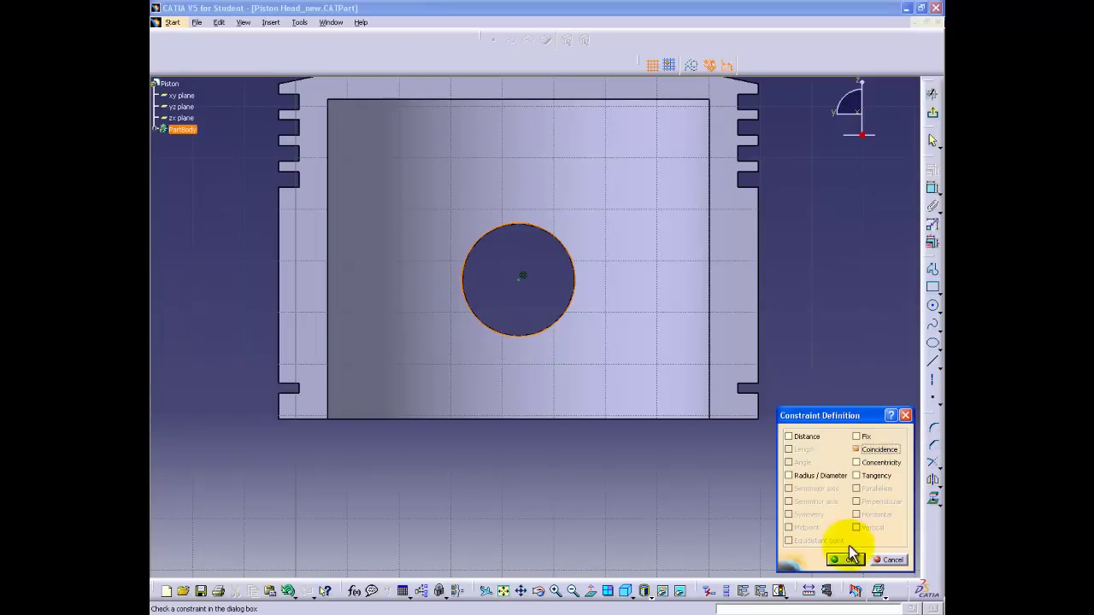
left_click(844, 561)
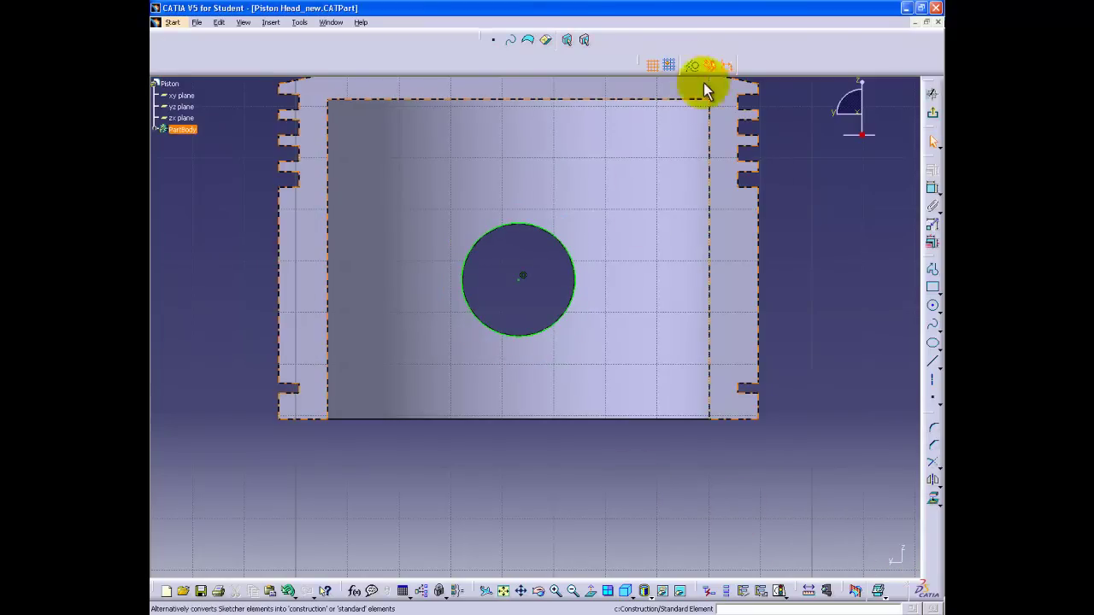
Step: Draw a concentric outer circle about 30 mm in diameter around the hole, edit its diameter dimension, and exit the sketch
left_click(933, 308)
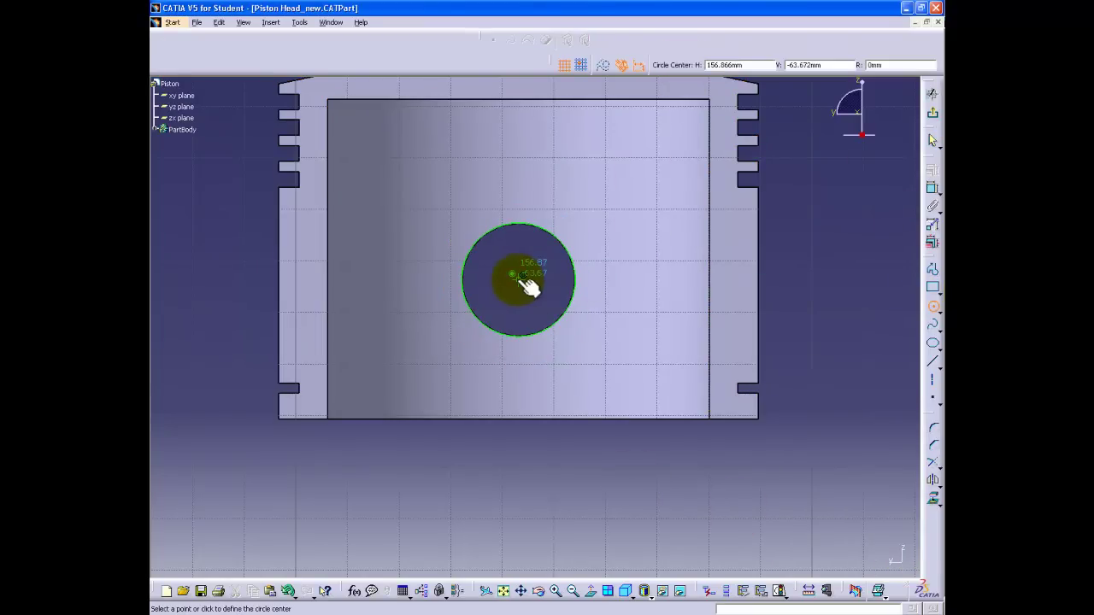
left_click(490, 211)
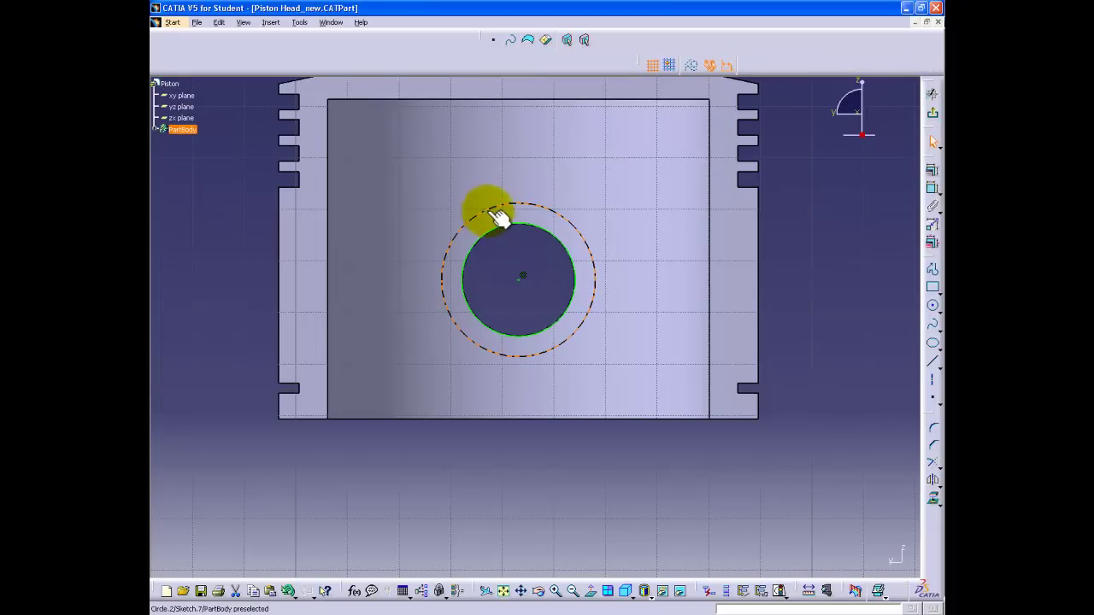
left_click(932, 193)
double_click(848, 206)
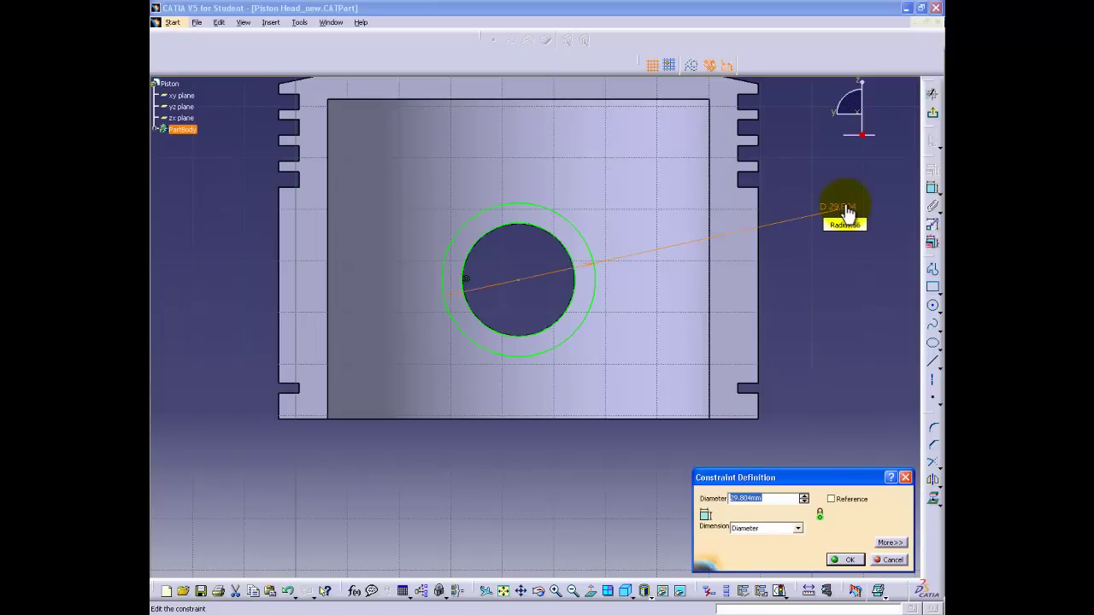
key("Return")
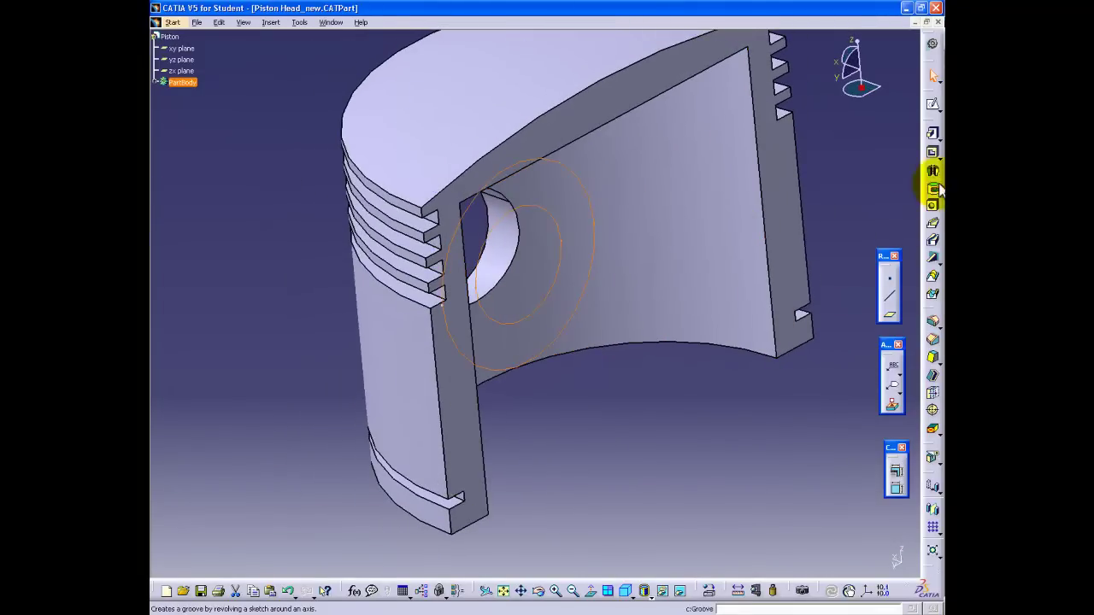
Step: Pad the boss ring sketch from the offset plane to the piston wall using the Up to next limit
left_click(931, 133)
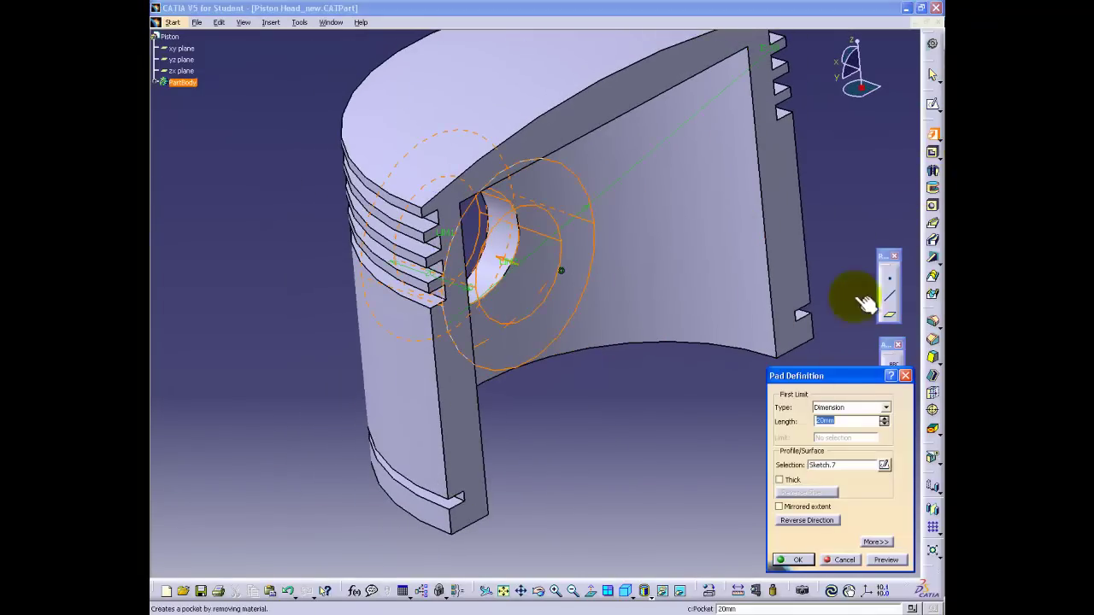
left_click(874, 407)
left_click(864, 439)
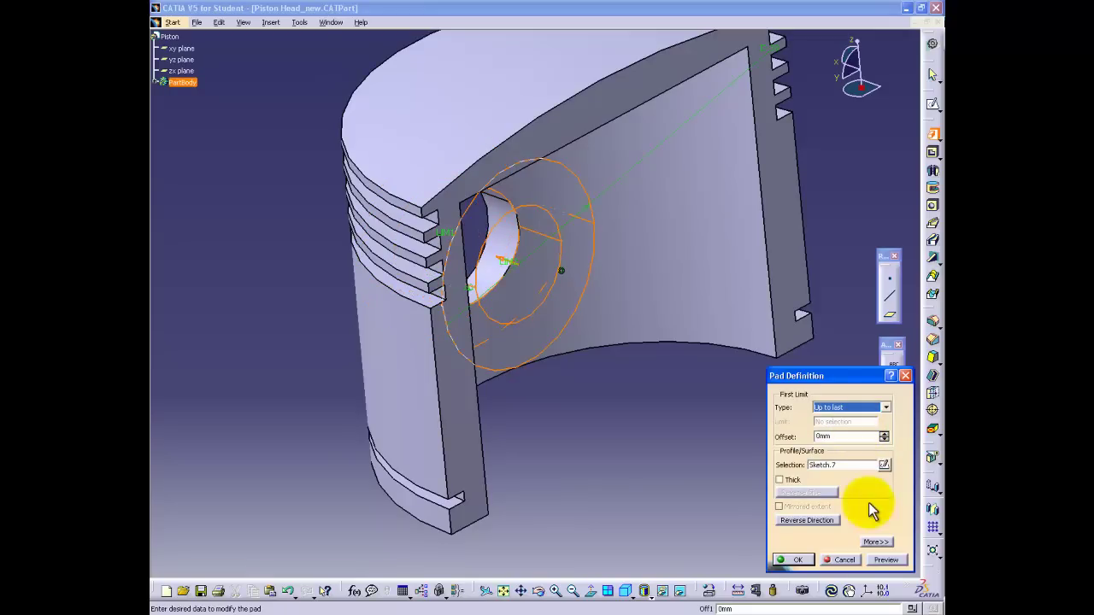
left_click(866, 408)
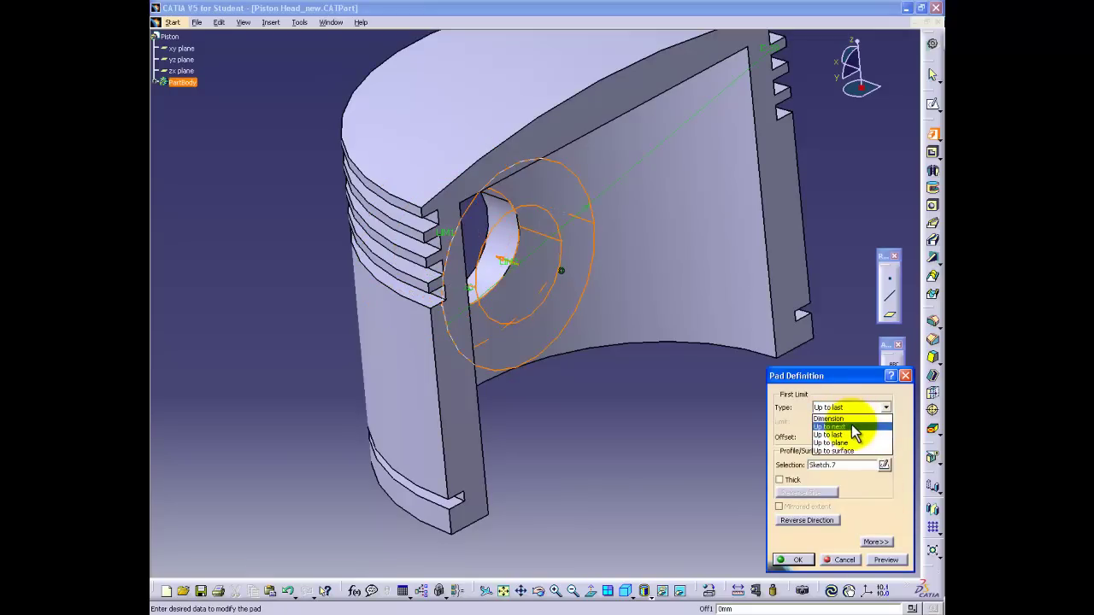
left_click(850, 426)
left_click(886, 560)
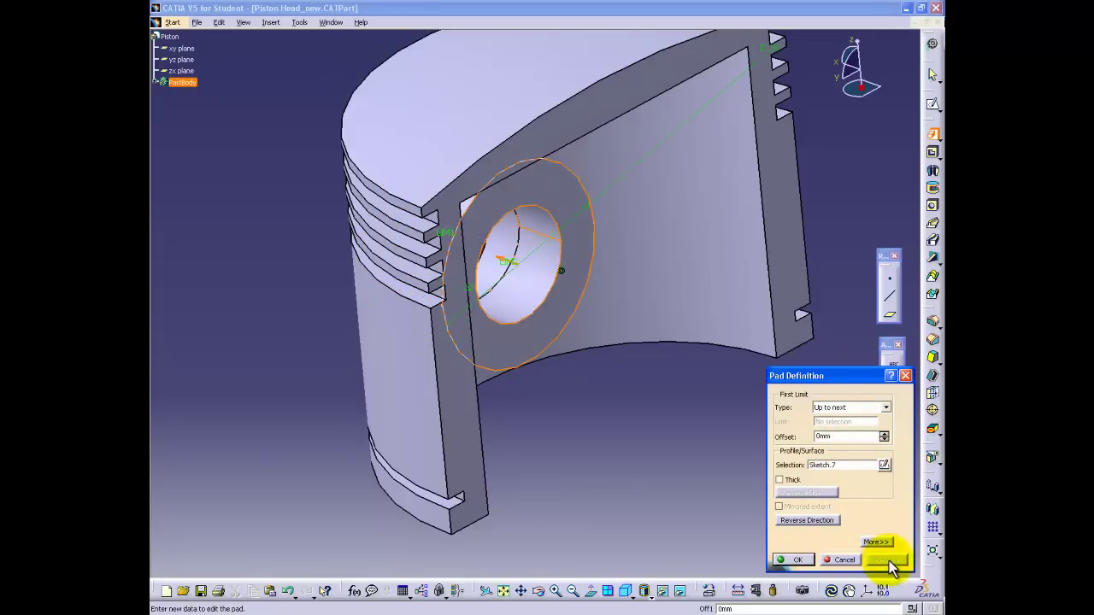
middle_click_drag(579, 361, 501, 288)
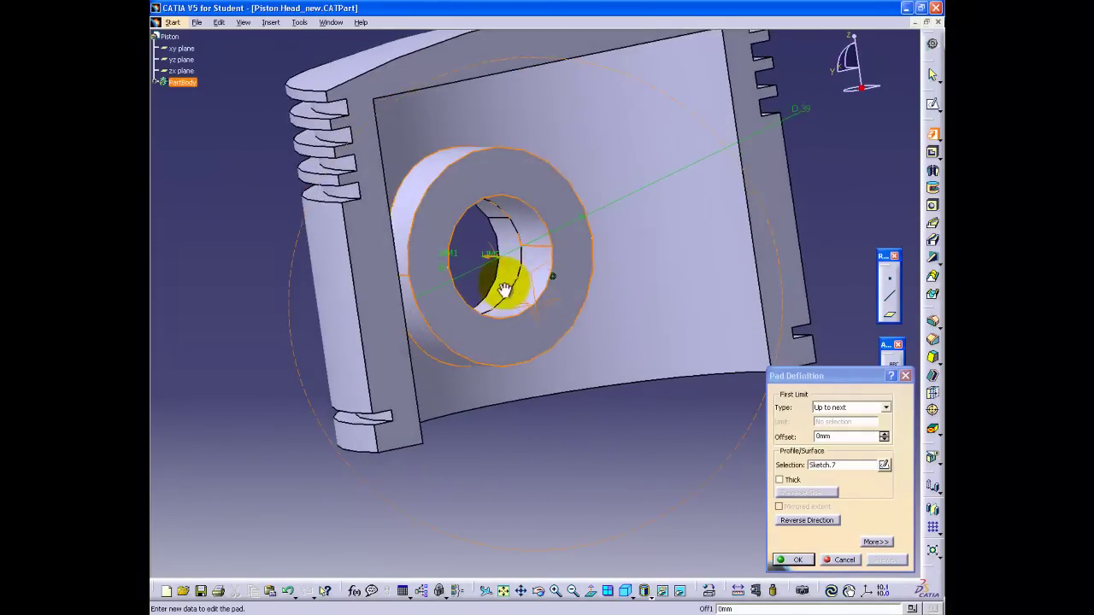
left_click(801, 559)
middle_click_drag(575, 421, 437, 407)
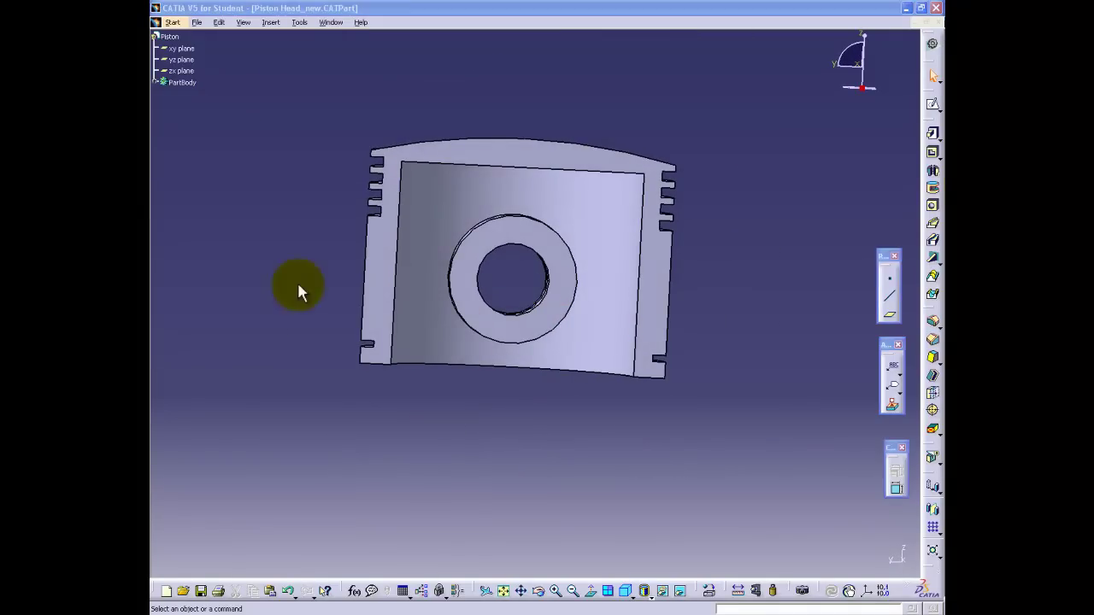
Step: Mirror the half piston about its flat cut face to complete the full piston
left_click(158, 83)
middle_click_drag(279, 231, 314, 292)
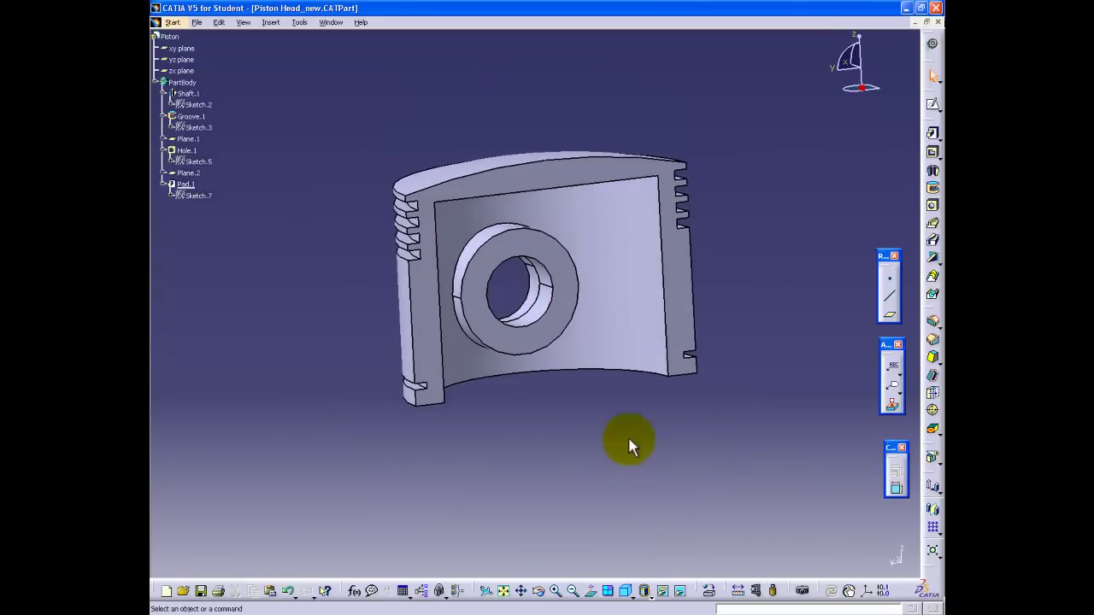
left_click(934, 513)
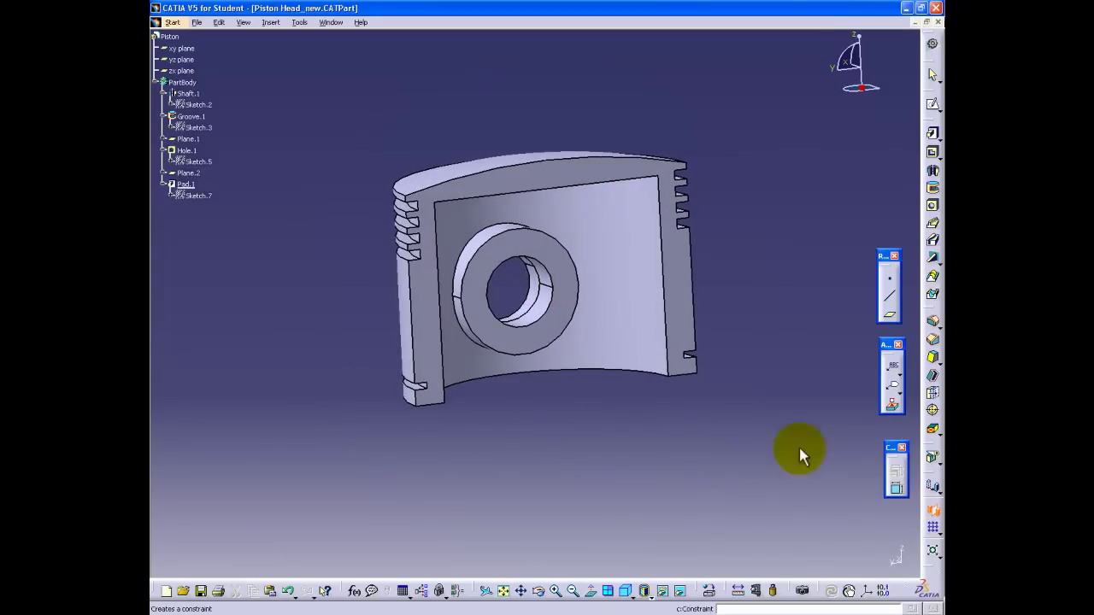
left_click(691, 292)
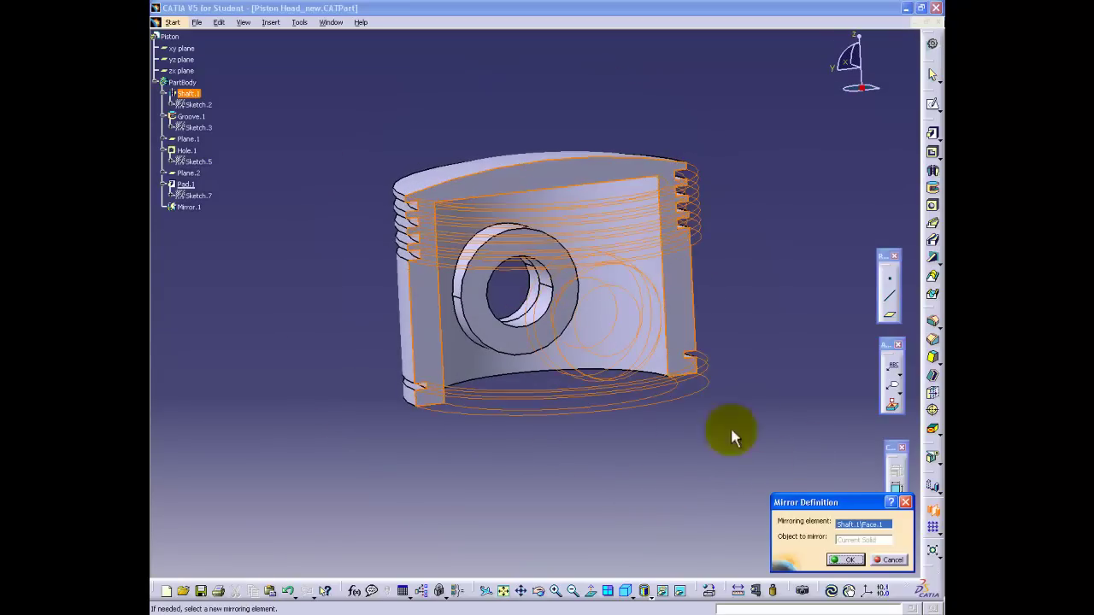
left_click(844, 560)
middle_click_drag(318, 314, 525, 383)
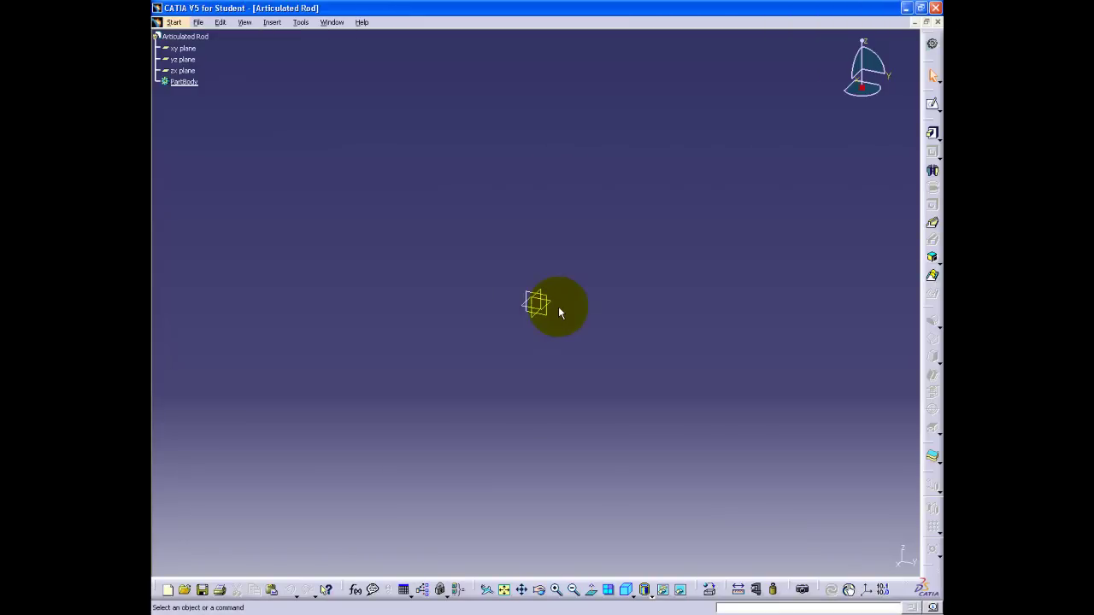
Step: Start a sketch on the xy plane of the Articulated Rod part and draw a circle with a radius of 24/2 mm
left_click(933, 106)
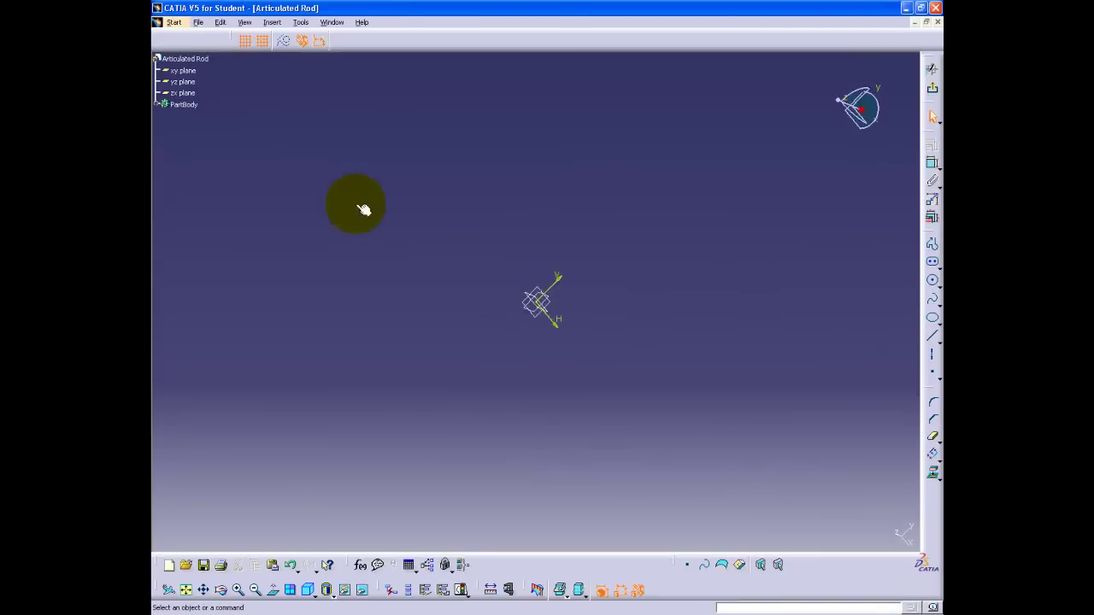
left_click(325, 589)
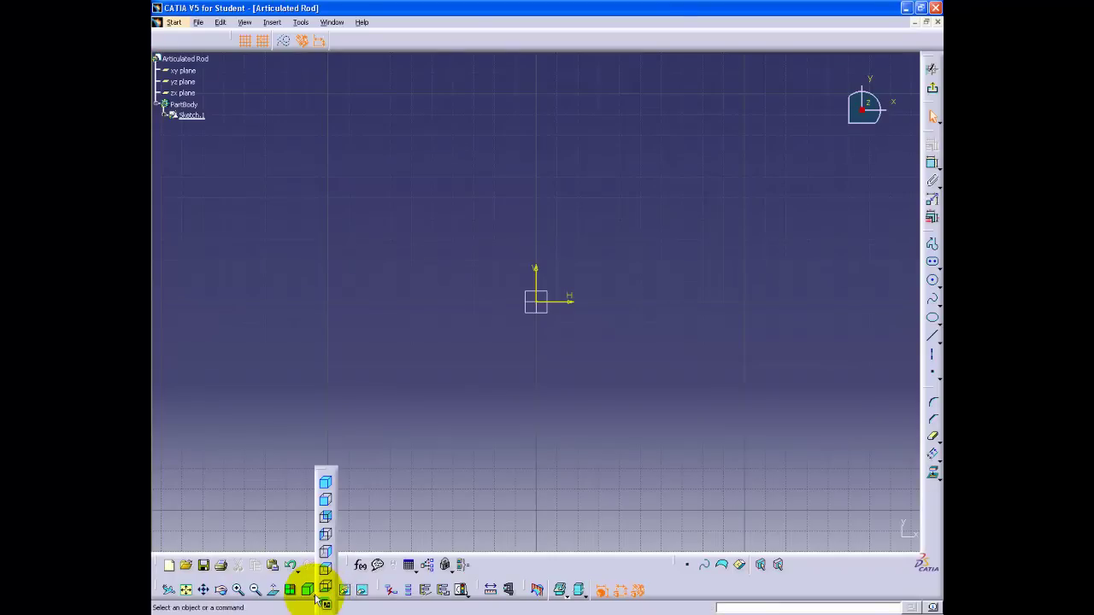
mouse_move(488, 494)
middle_mouse_down()
mouse_move(557, 445)
mouse_move(703, 274)
mouse_move(727, 272)
middle_mouse_up()
left_click(501, 261)
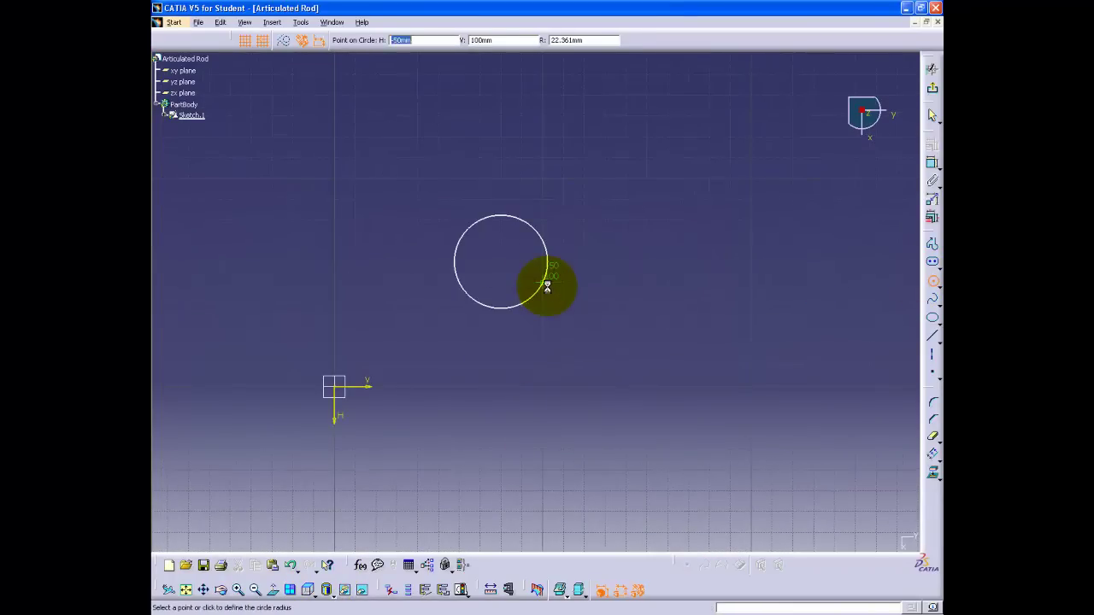
type("24")
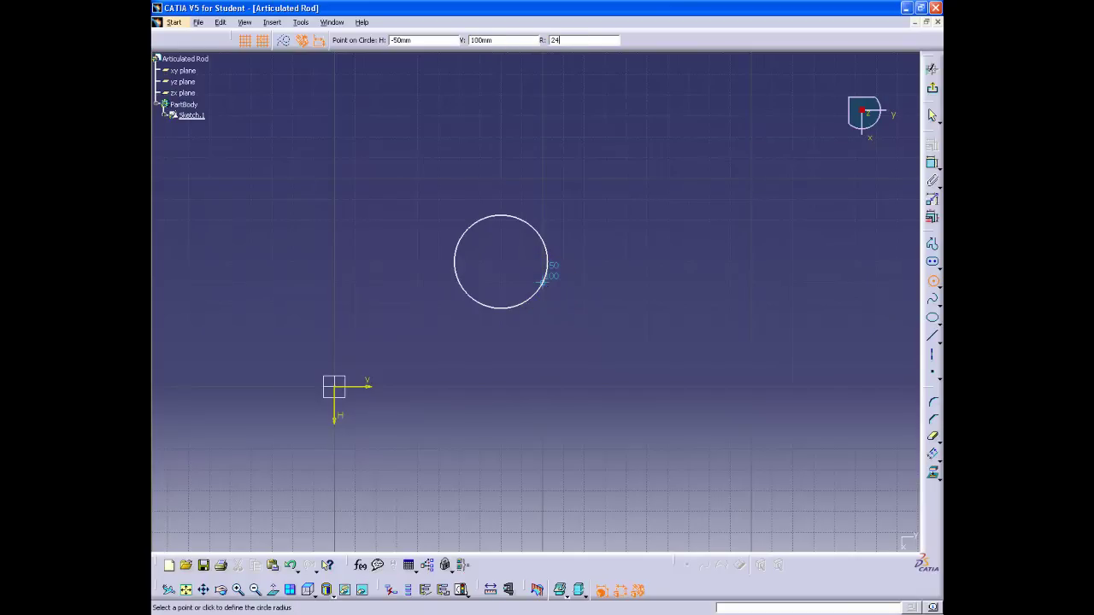
type("/2")
key("Return")
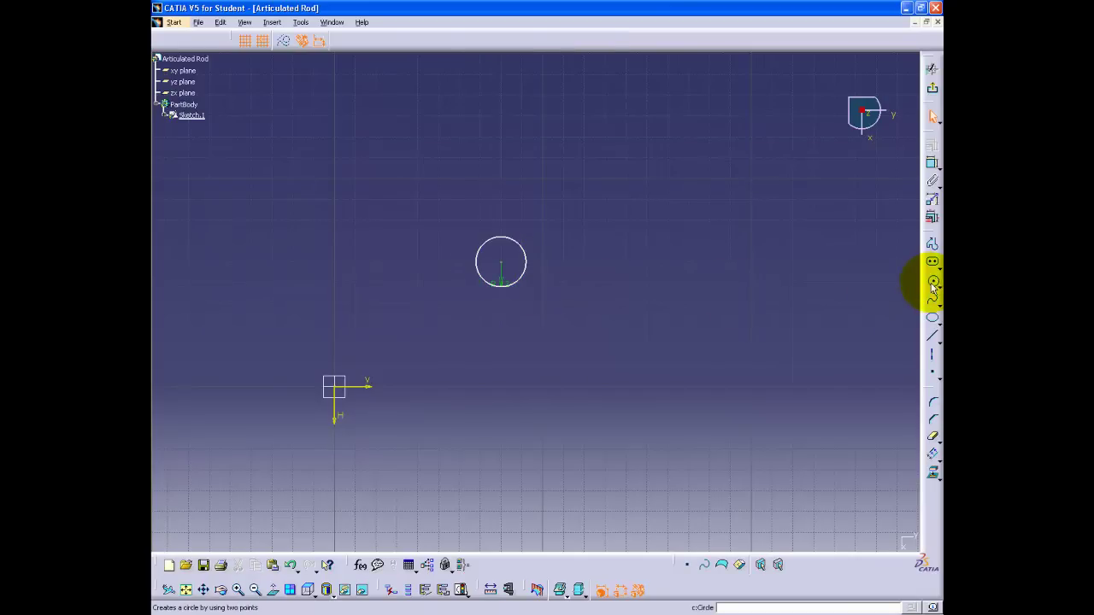
Step: Draw a second circle with a radius of 35/2 mm, spaced from the small circle along the y direction
left_click(932, 285)
left_click(751, 303)
type("36/2")
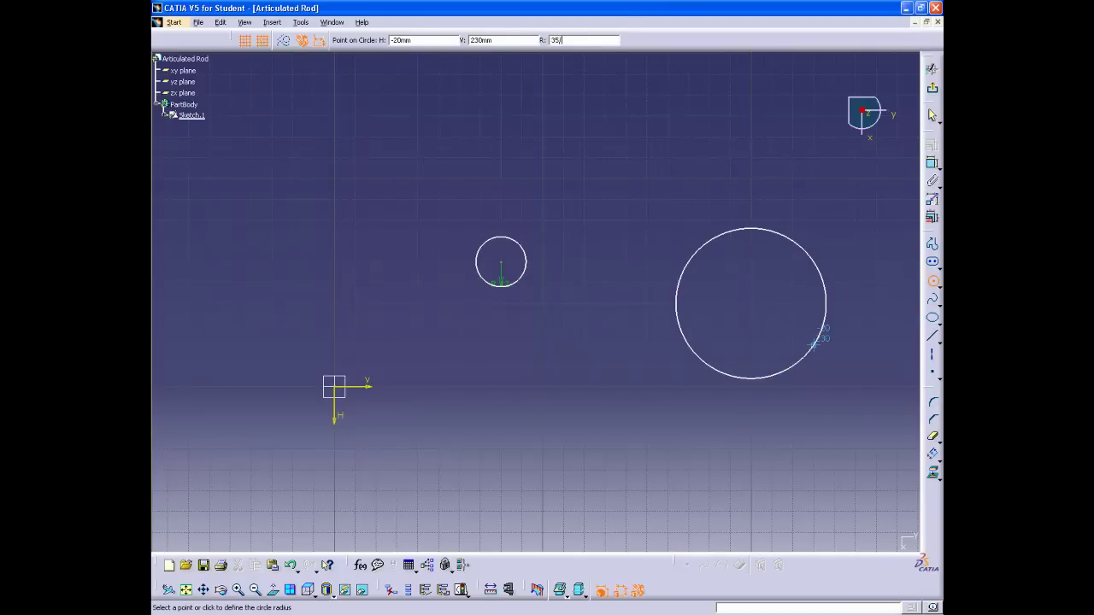
key("Return")
Step: Move the small circle slightly and reposition both radius dimensions clear of the circles
mouse_move(517, 300)
left_mouse_down()
mouse_move(491, 296)
mouse_move(514, 313)
left_mouse_up()
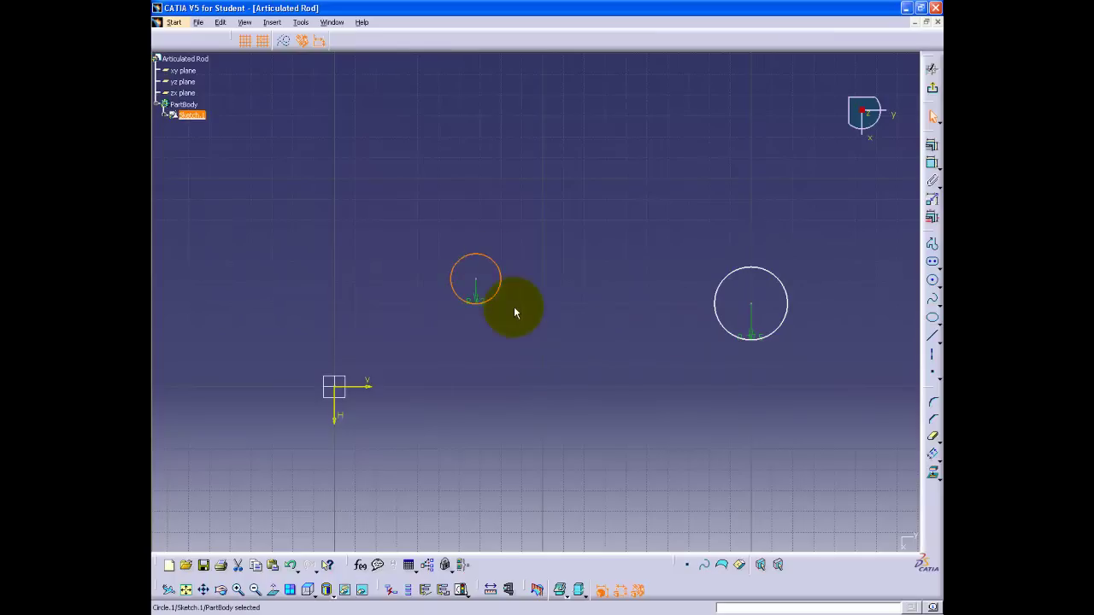
left_click(442, 325)
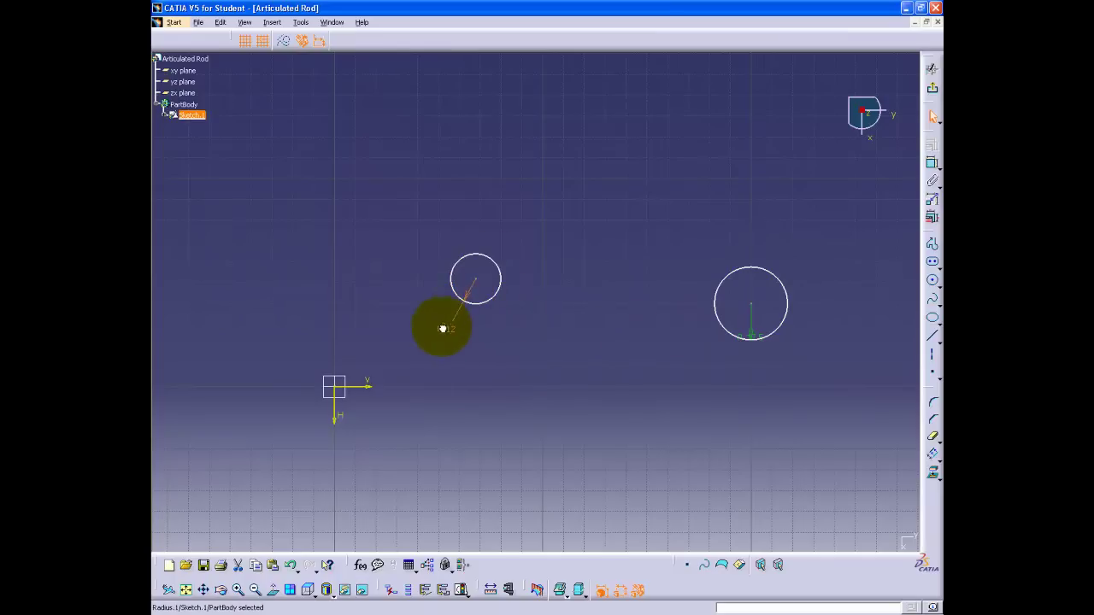
left_click(760, 336)
Step: Draw two separate lines parallel to the y axis between the circles, one above and one below their centres
left_click(933, 341)
left_click(522, 199)
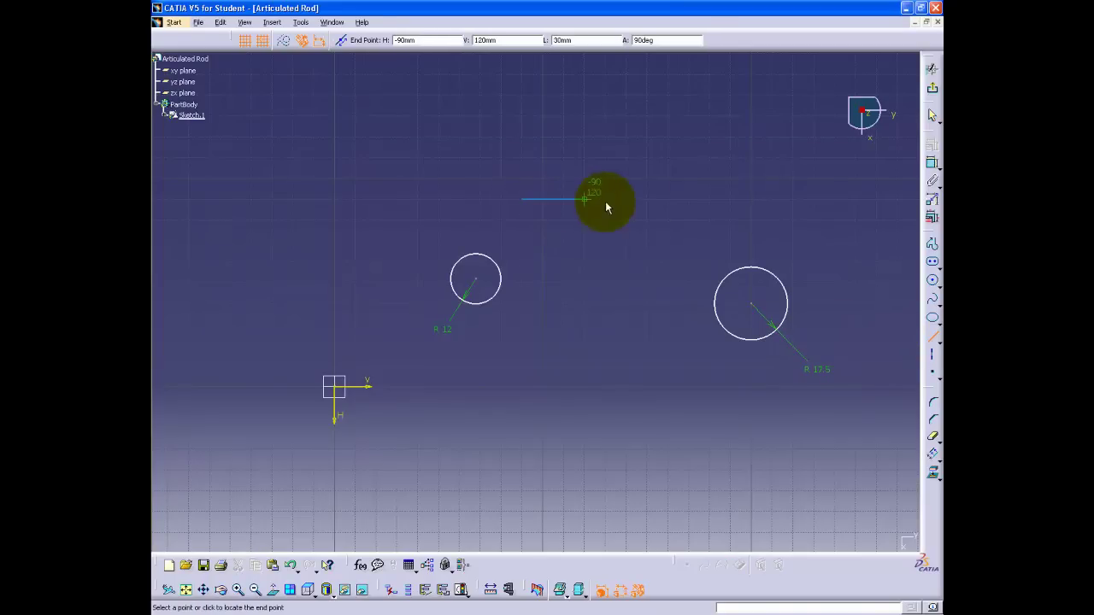
left_click(689, 200)
left_click(932, 341)
left_click(563, 325)
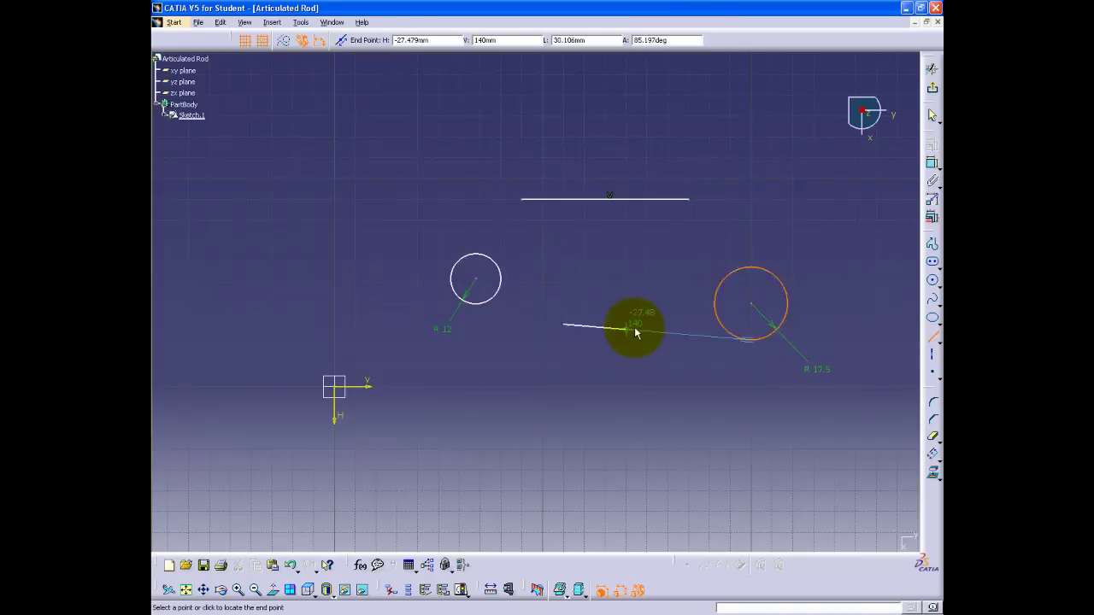
left_click(641, 324)
Step: Constrain the upper line's endpoint nearest the small circle coincident with that circle
middle_click_drag(533, 213, 598, 254)
left_click(556, 184)
left_click(511, 285)
left_click(932, 144)
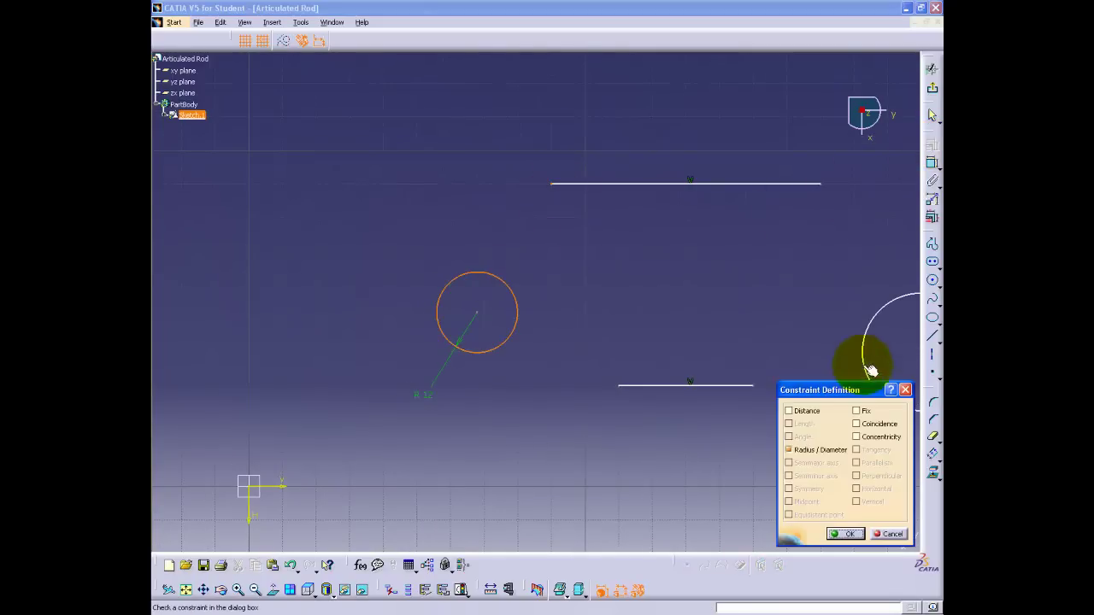
left_click(857, 424)
left_click(844, 533)
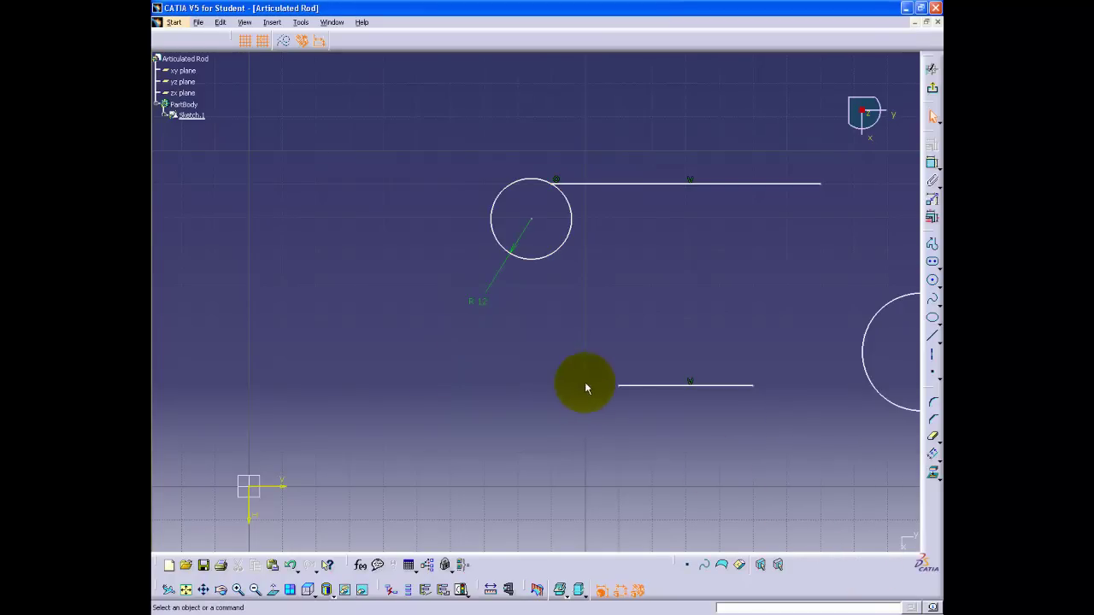
Step: Constrain the lower line's endpoint nearest the small circle coincident with that circle
left_click(564, 255)
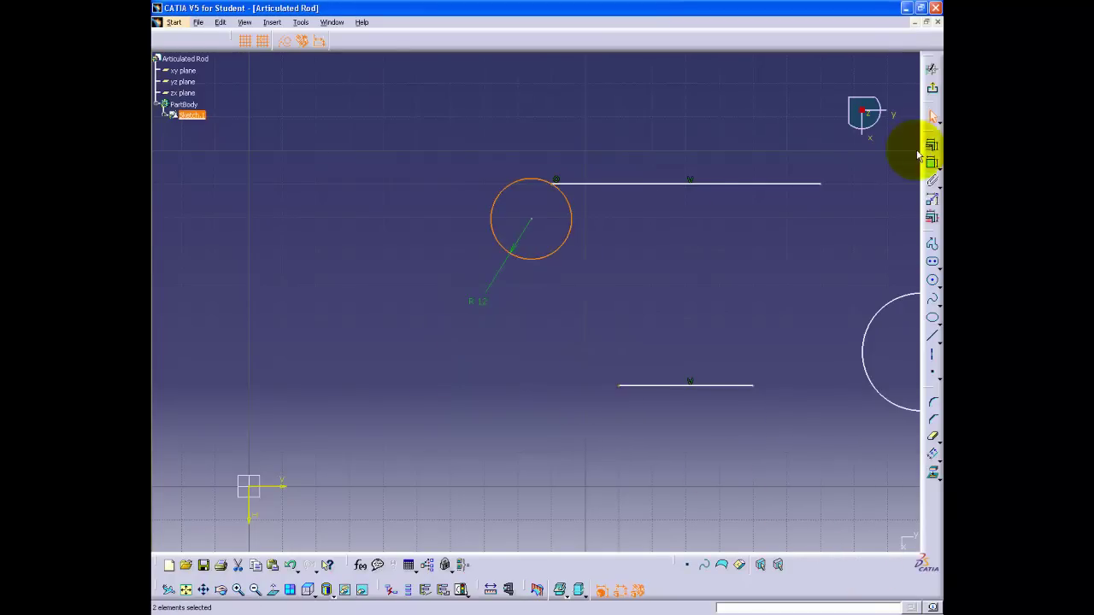
left_click(932, 150)
left_click(857, 424)
left_click(843, 533)
middle_click_drag(812, 465, 716, 474)
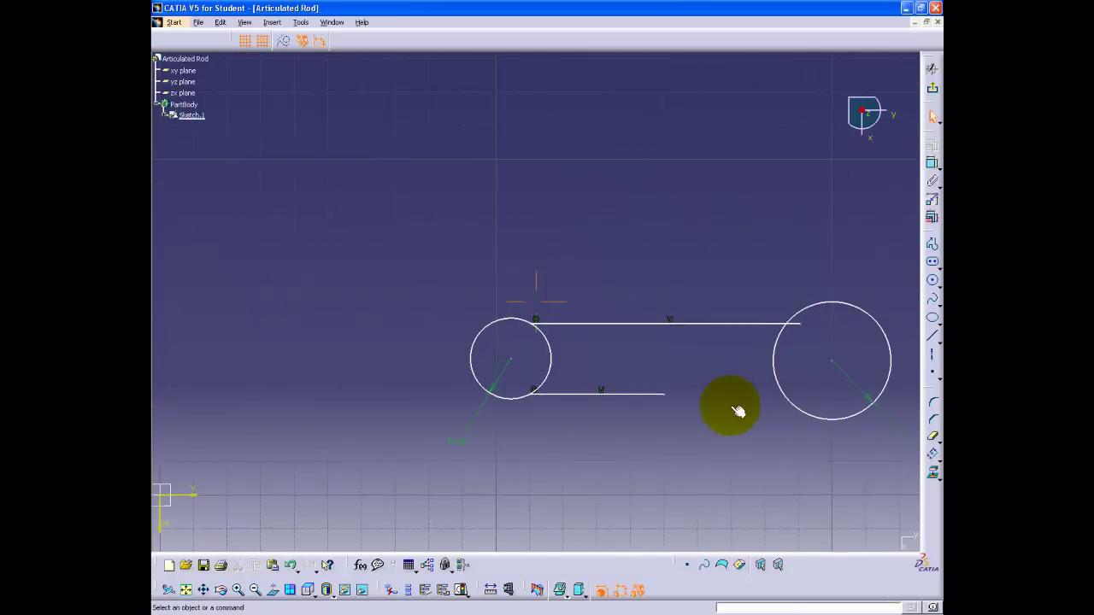
Step: Constrain the small circle's centre as an equidistant point between the two parallel lines
left_click(603, 322)
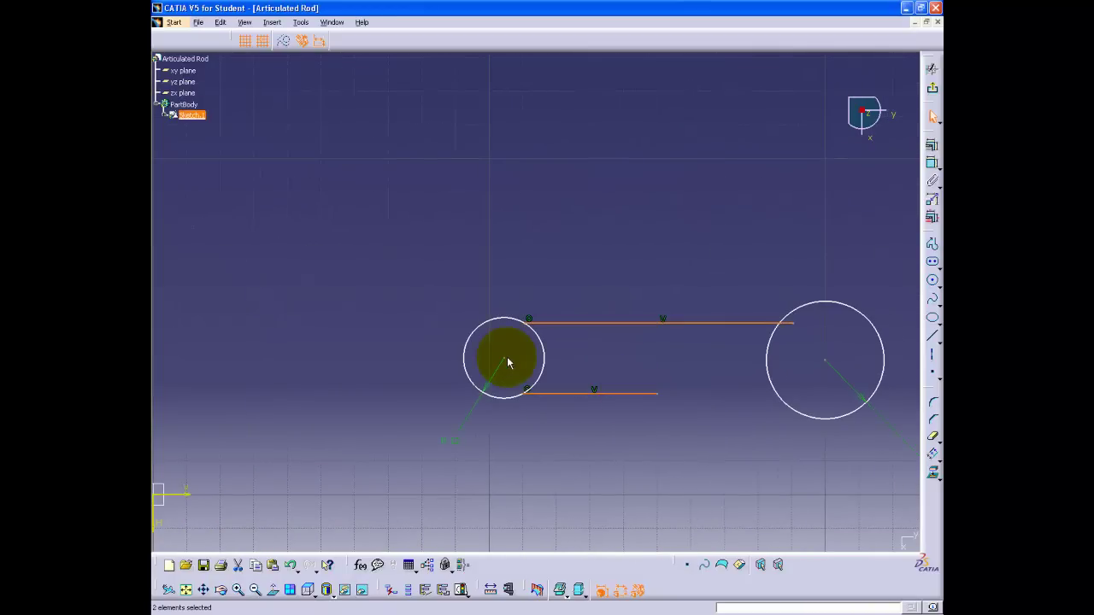
left_click(932, 145)
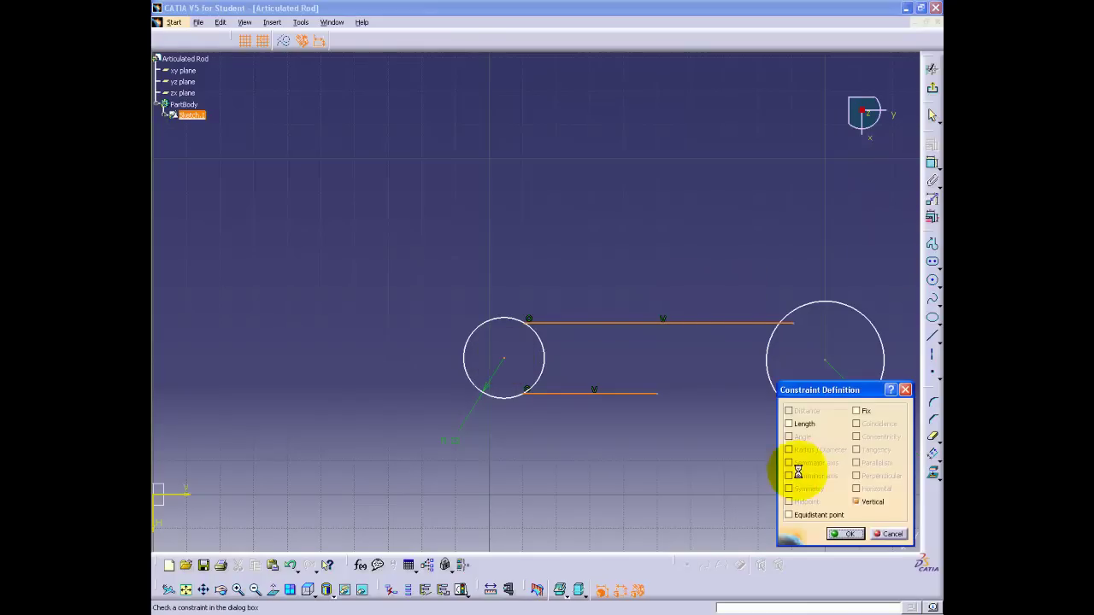
left_click(818, 515)
left_click(844, 534)
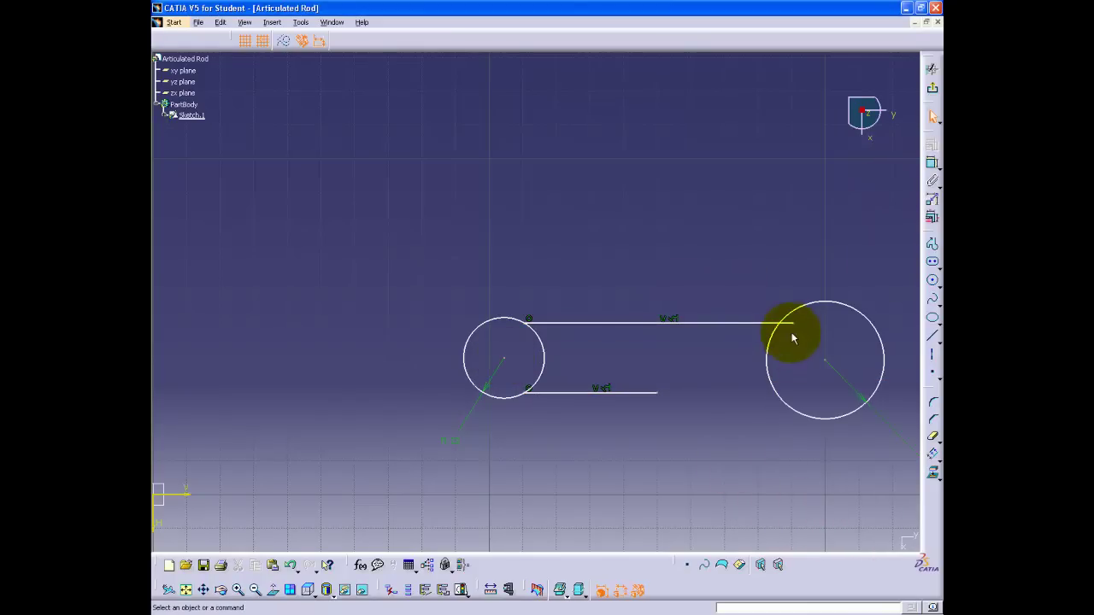
Step: Constrain the upper line's free endpoint coincident with the large circle
left_click(796, 319)
left_click(932, 145)
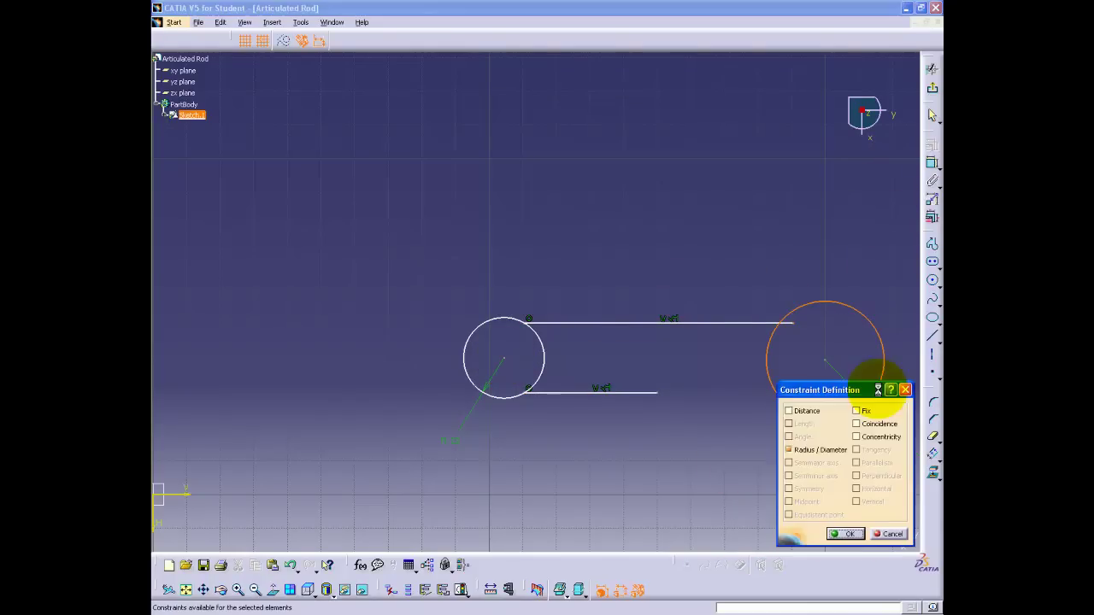
left_click(885, 425)
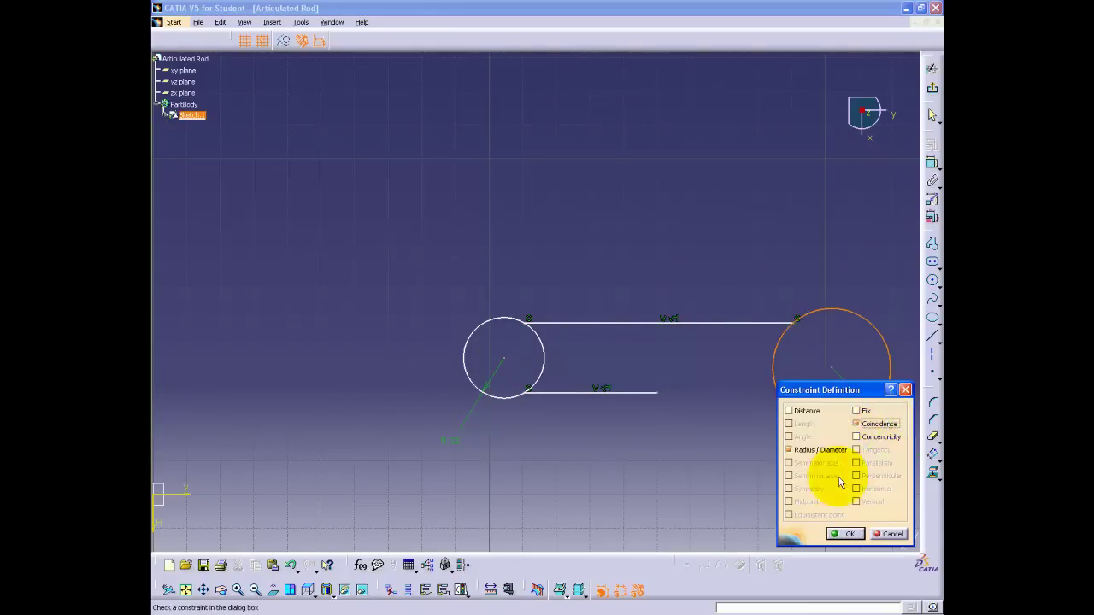
left_click(843, 533)
Step: Constrain the lower line's free endpoint coincident with the large circle
left_click(658, 394)
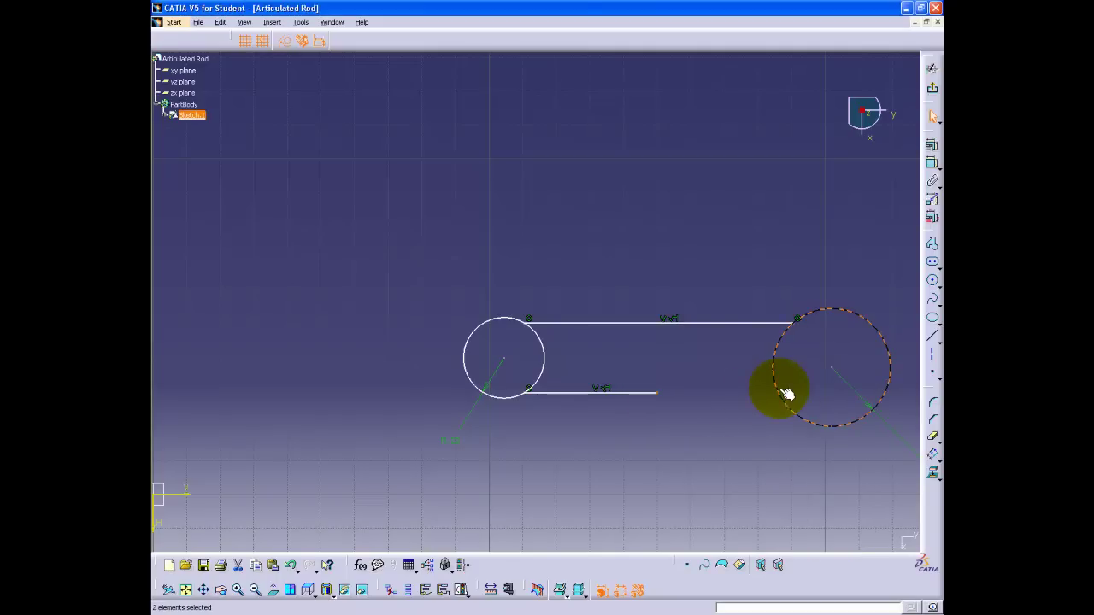
left_click(932, 145)
left_click(880, 424)
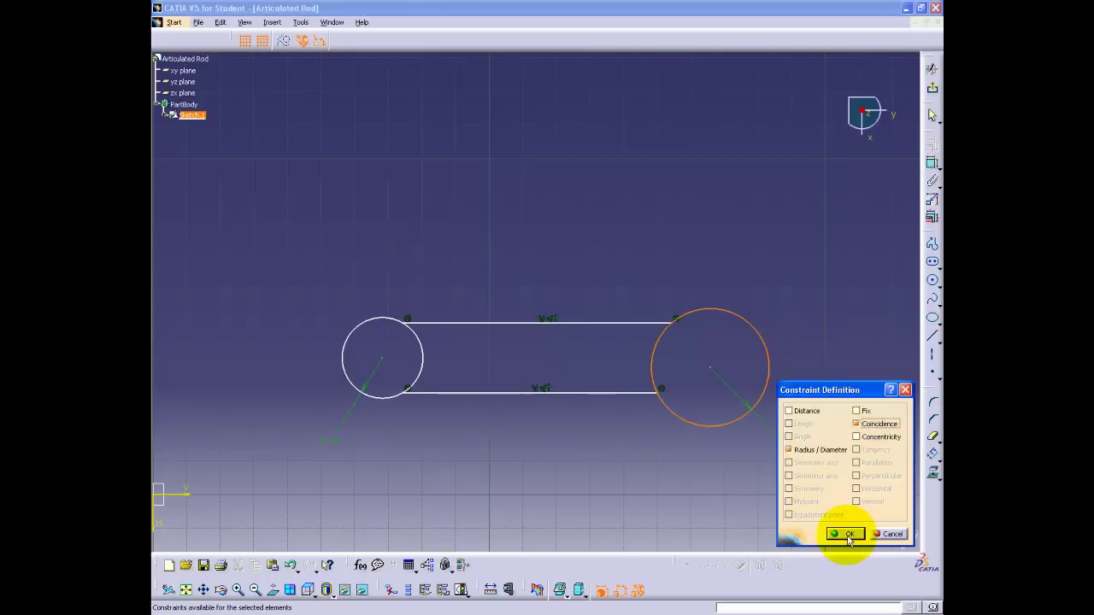
left_click(843, 534)
Step: Constrain the large circle's centre as an equidistant point between the two parallel lines
left_click(634, 324)
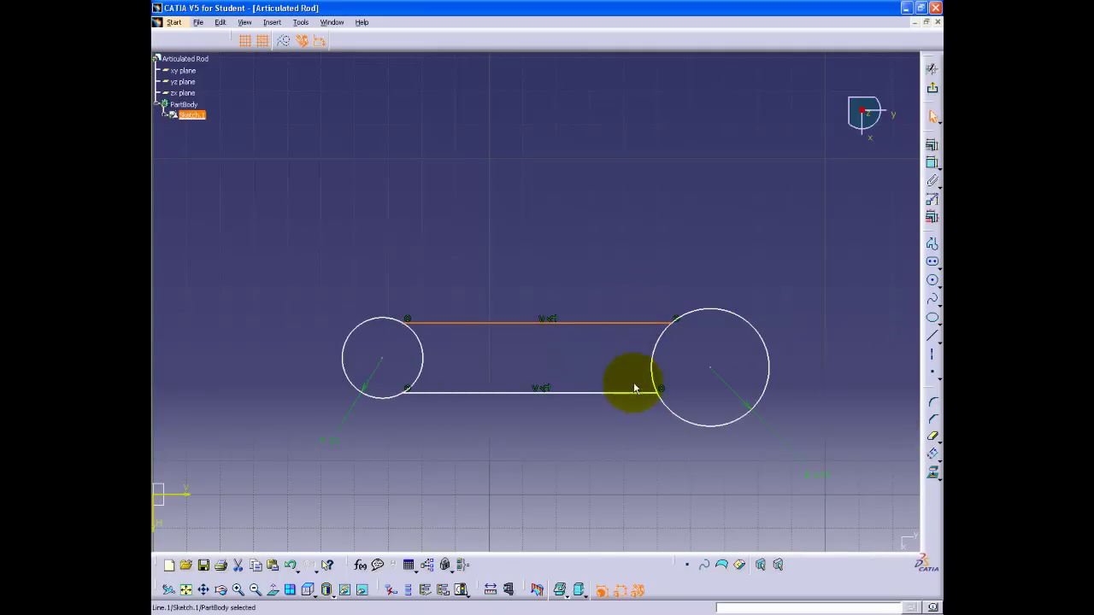
left_click(633, 393, "ctrl")
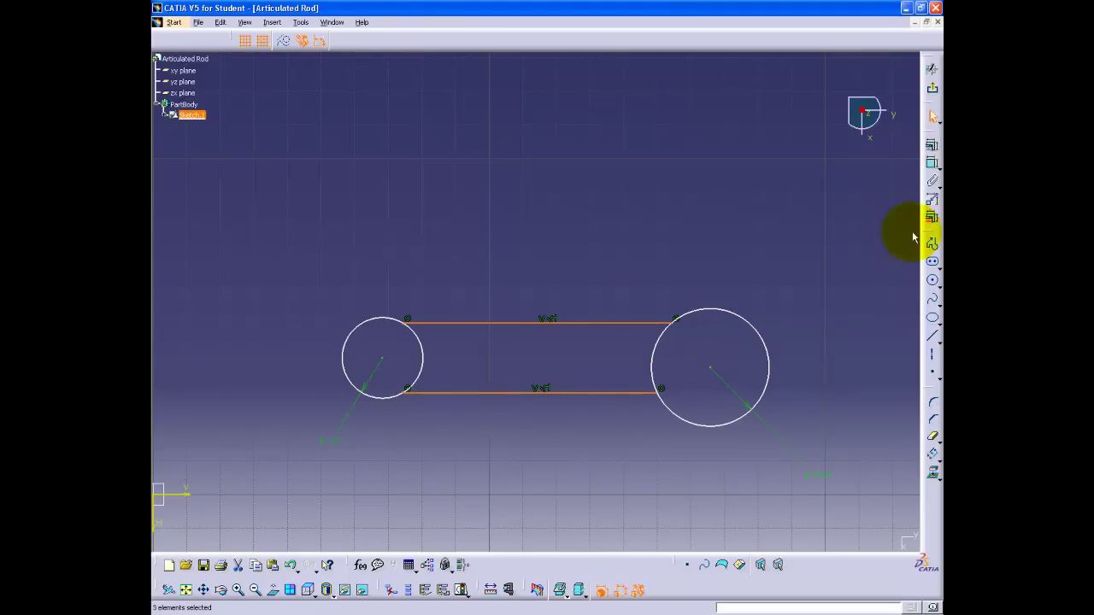
left_click(933, 145)
left_click(832, 517)
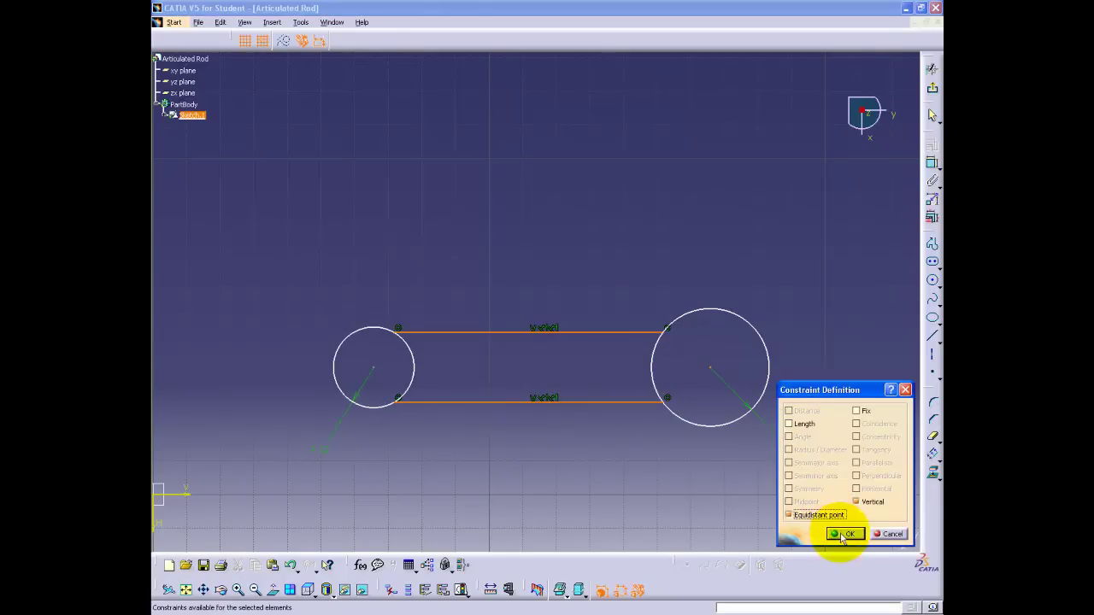
left_click(844, 534)
Step: Dimension the distance between the two parallel lines and set it to 18 mm
left_click(932, 164)
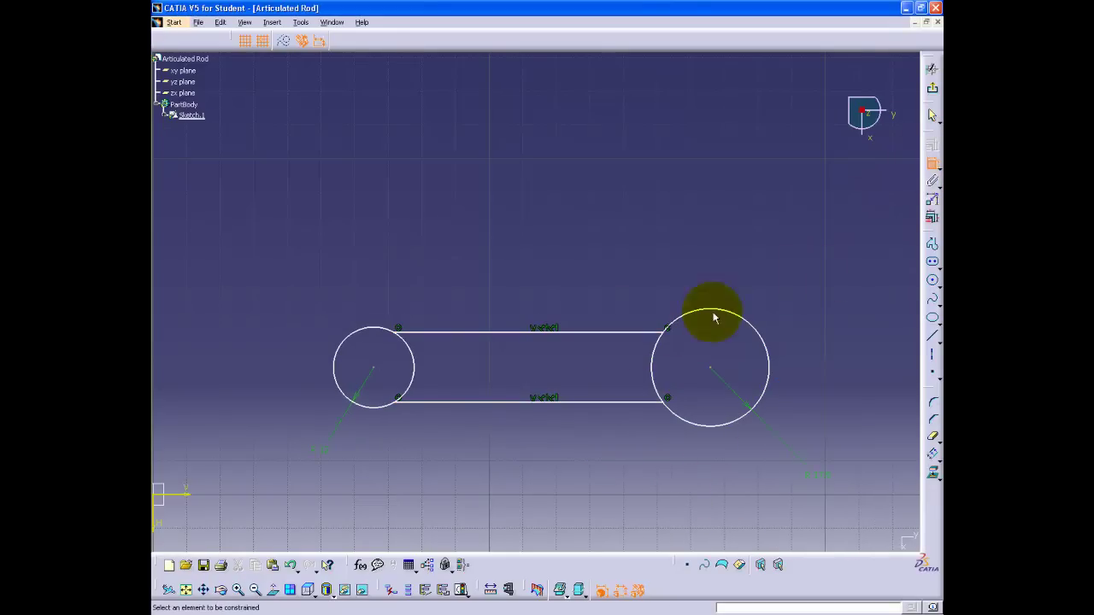
left_click(595, 334)
left_click(593, 401)
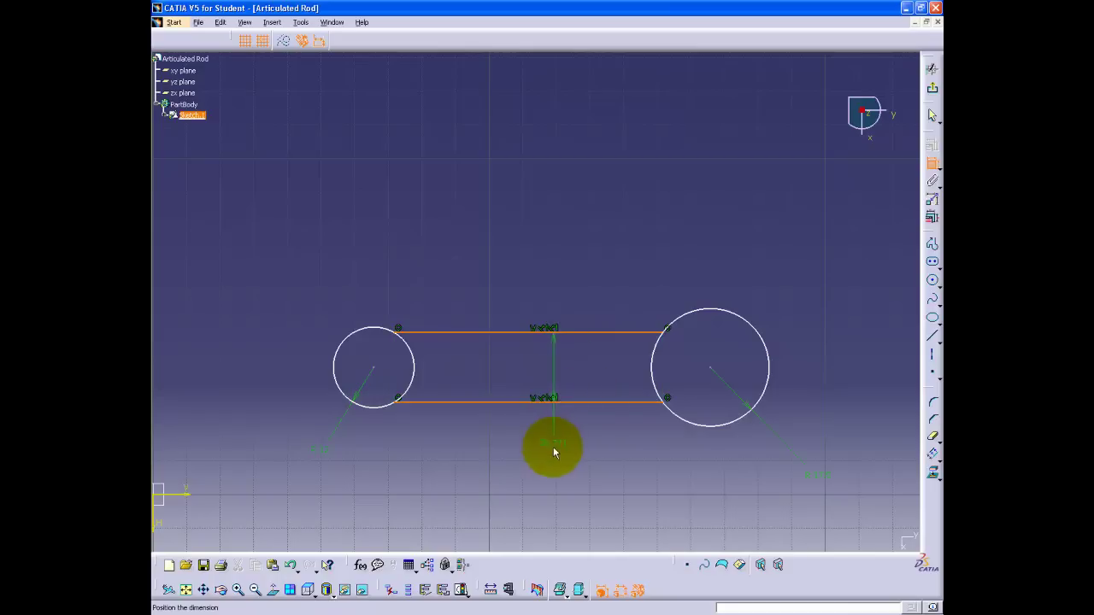
double_click(552, 447)
type("20")
key("Return")
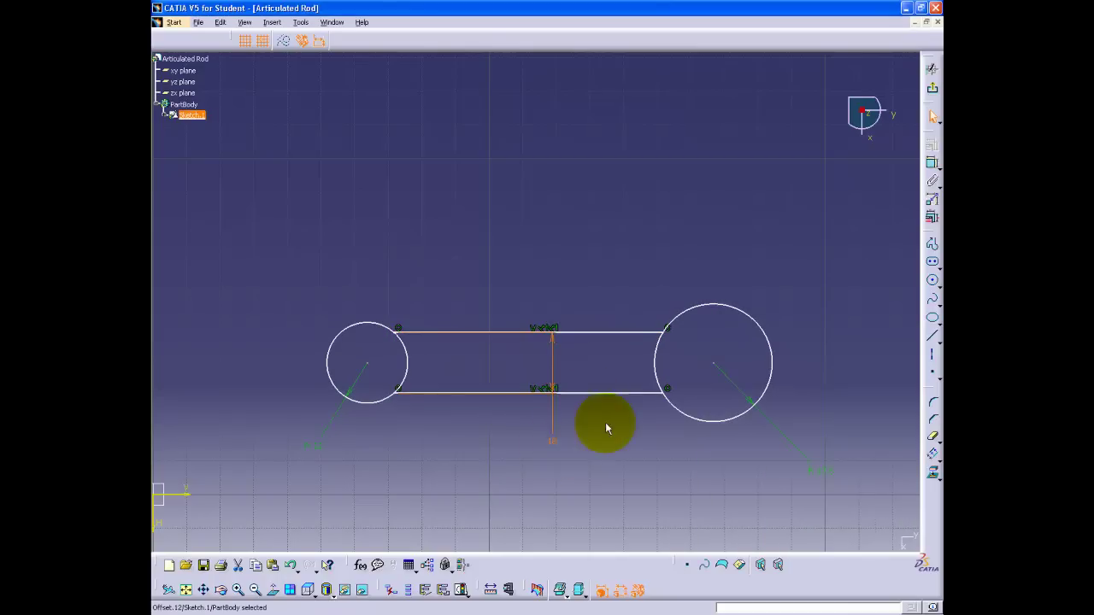
Step: Dimension the distance between the two circle centres and set it to 178 mm
left_click(367, 363)
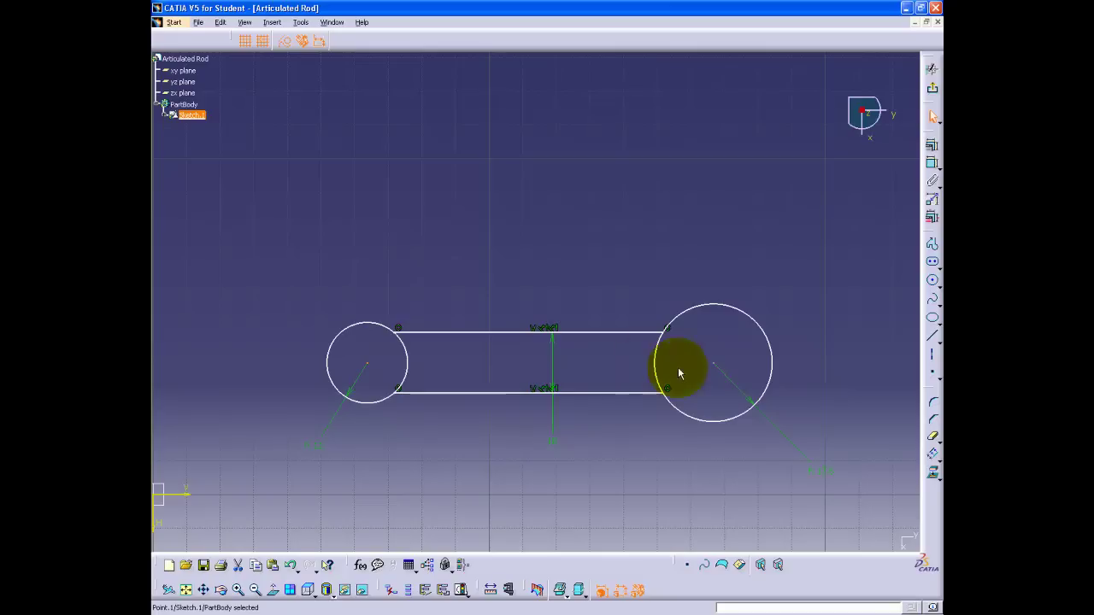
left_click(930, 163)
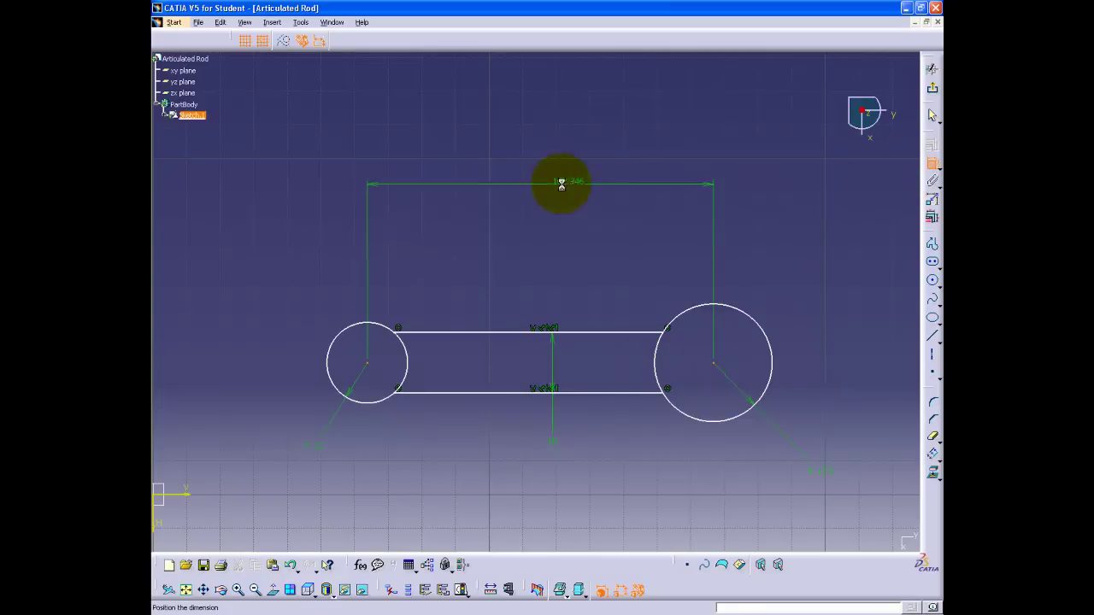
double_click(523, 186)
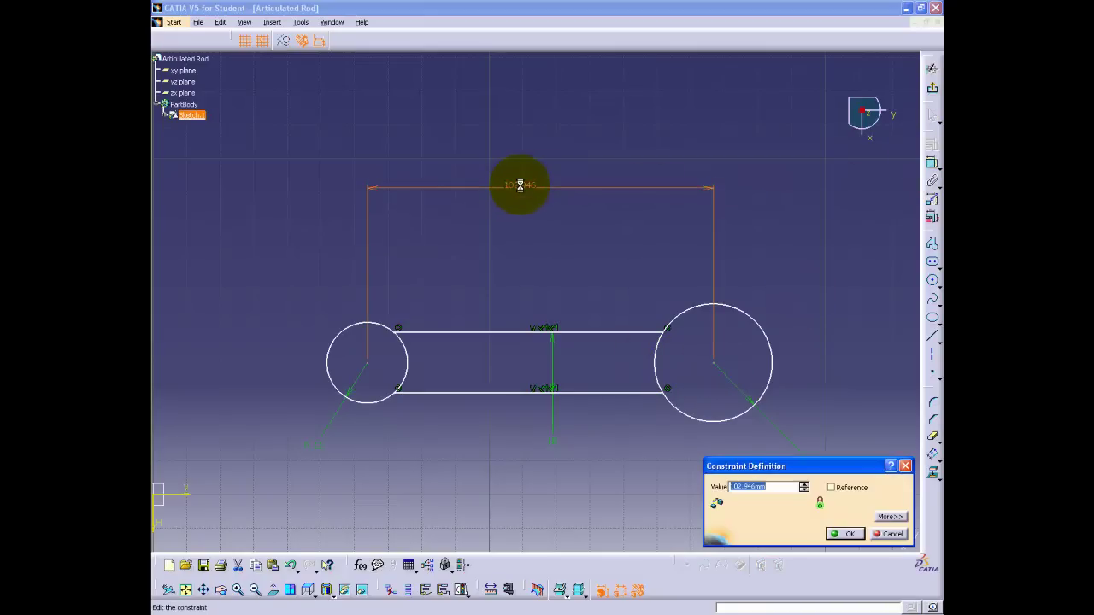
type("178")
key("Return")
Step: Trim away the arcs of both circles that lie between the parallel lines, leaving one closed rod outline
mouse_move(696, 300)
middle_mouse_down()
mouse_move(678, 244)
mouse_move(612, 268)
middle_mouse_up()
left_click(933, 436)
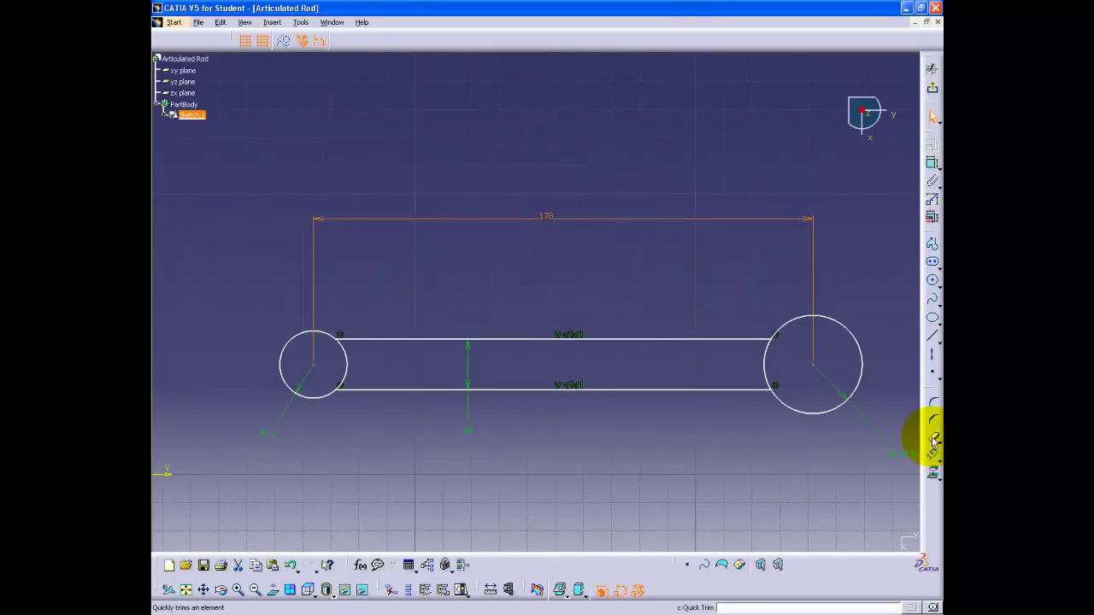
left_click(355, 369)
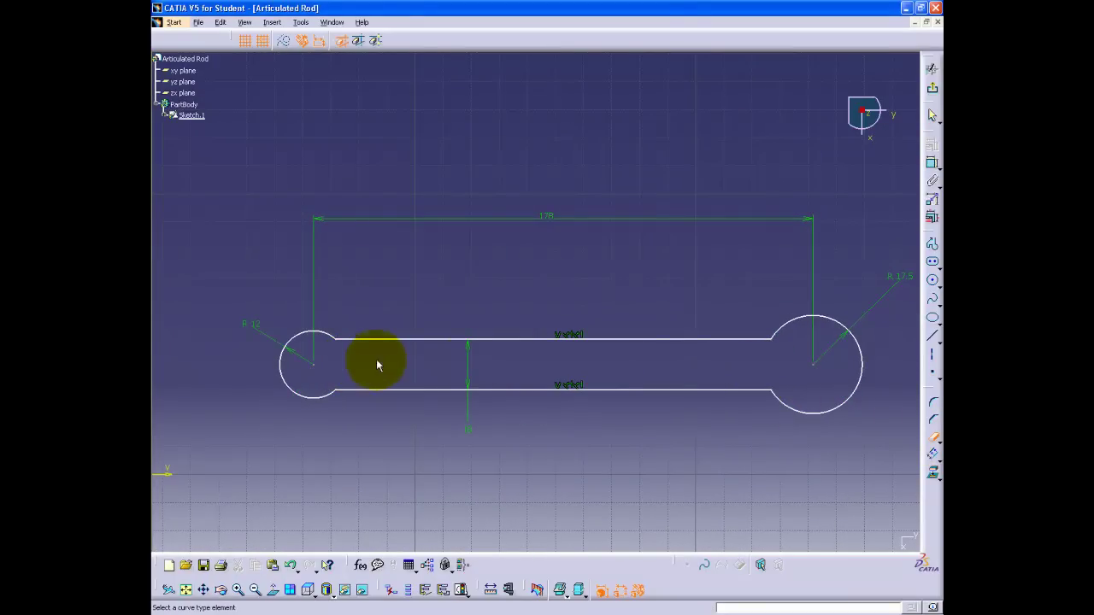
Step: Leave the sketch and pad the rod profile 21 mm
left_click(935, 98)
middle_click_drag(603, 192, 591, 186)
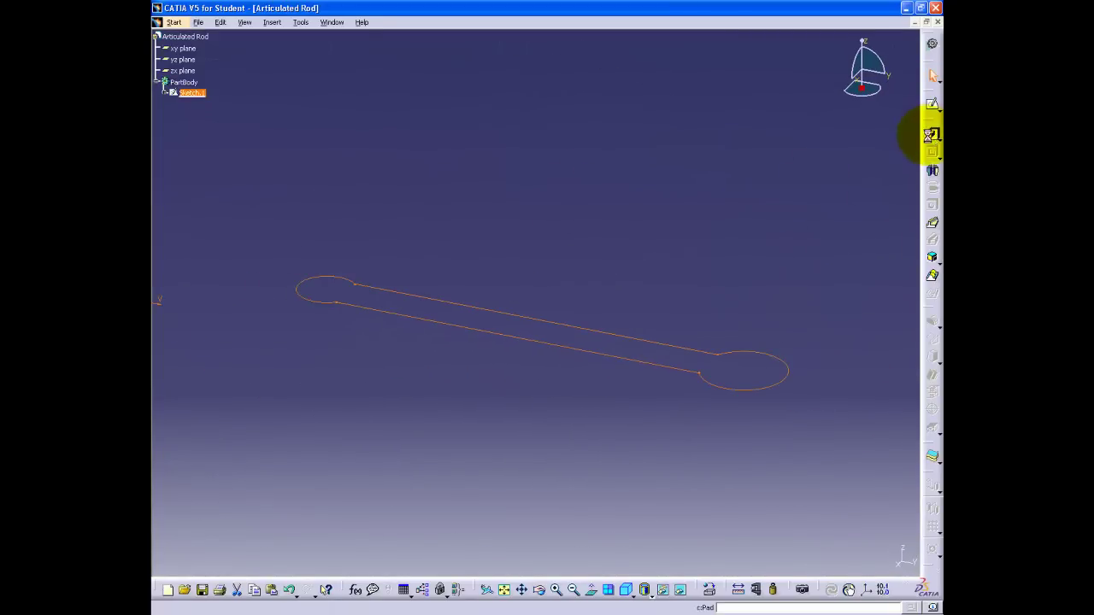
left_click(931, 135)
key("Return")
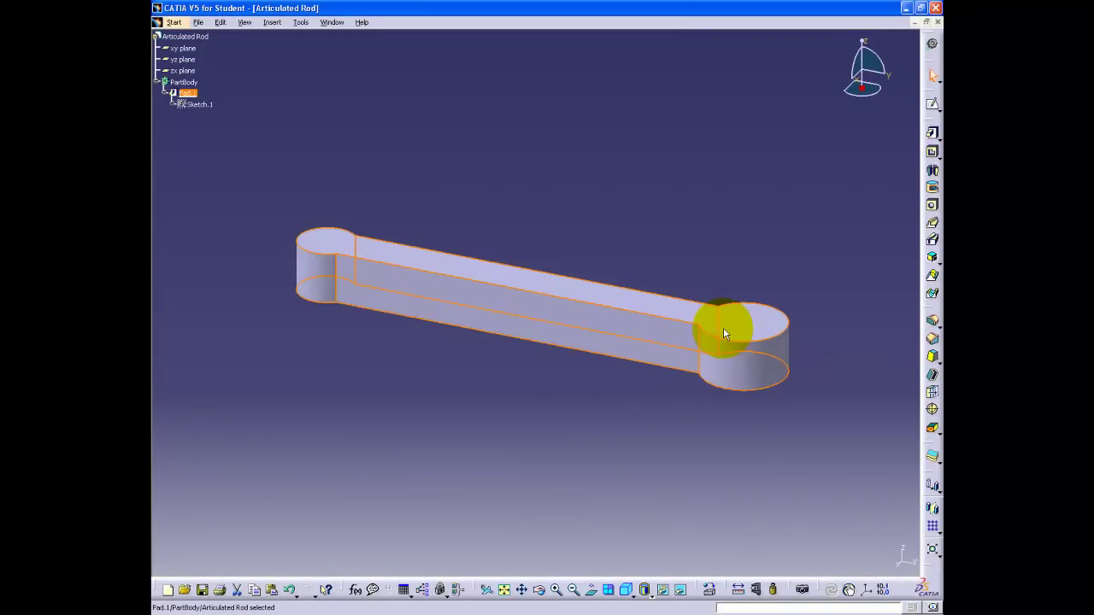
left_click(629, 428)
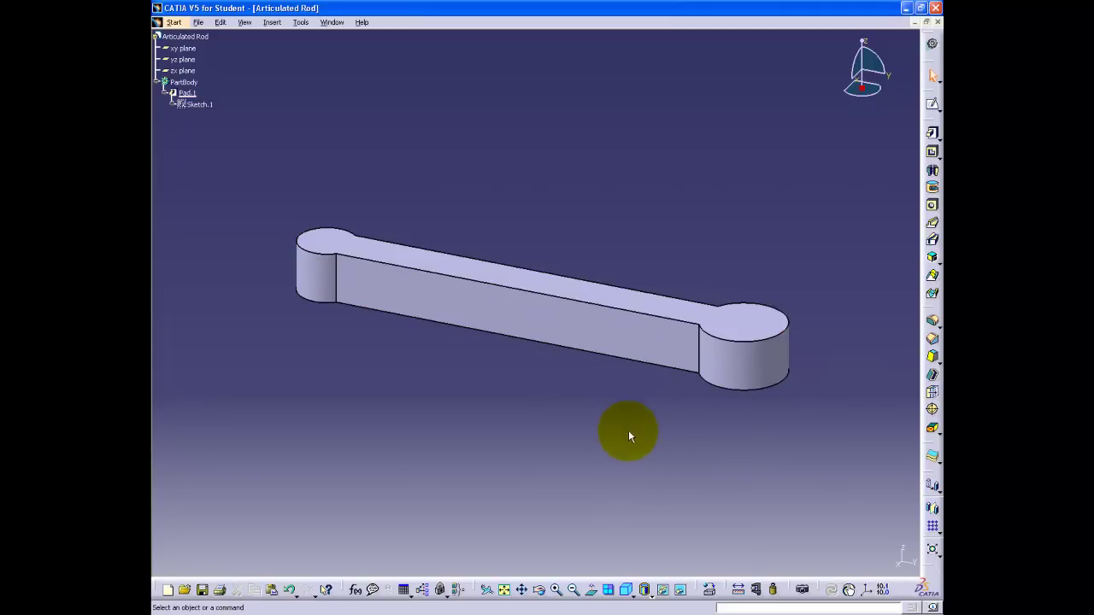
Step: Start a sketch on the rod's top face, draw a circle and constrain it coincident with the large end's round edge
left_click(618, 300)
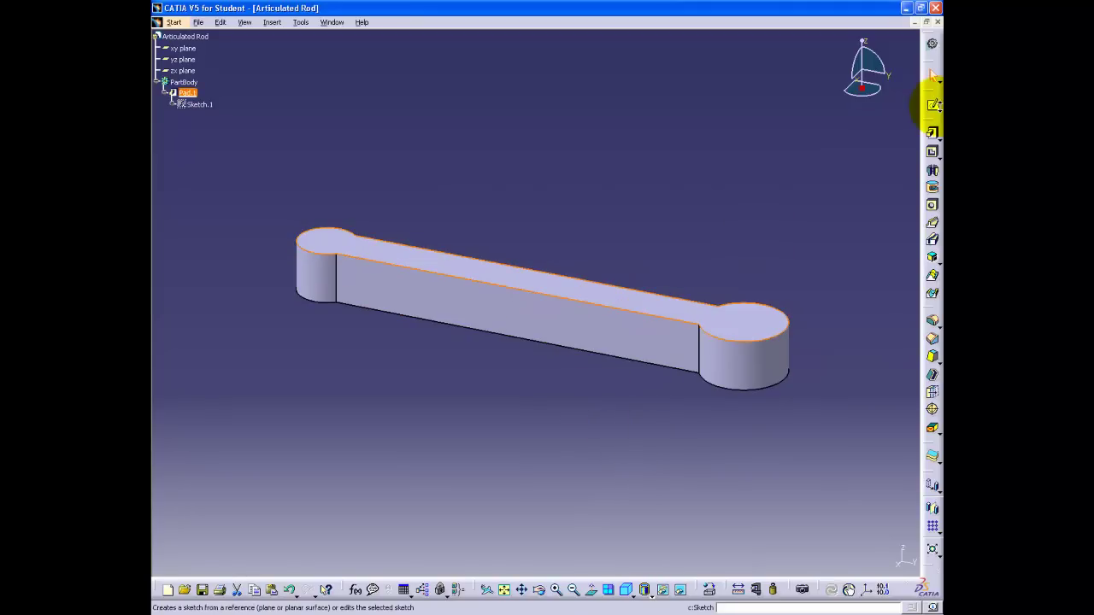
left_click(933, 106)
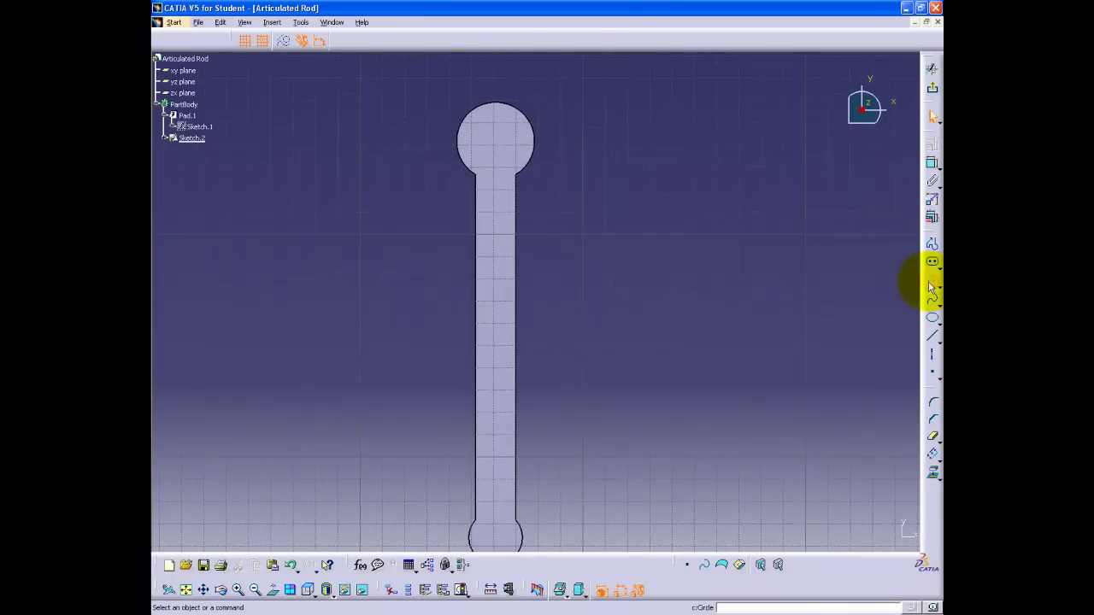
left_click(694, 167)
left_click(723, 208)
left_click(536, 151, "ctrl")
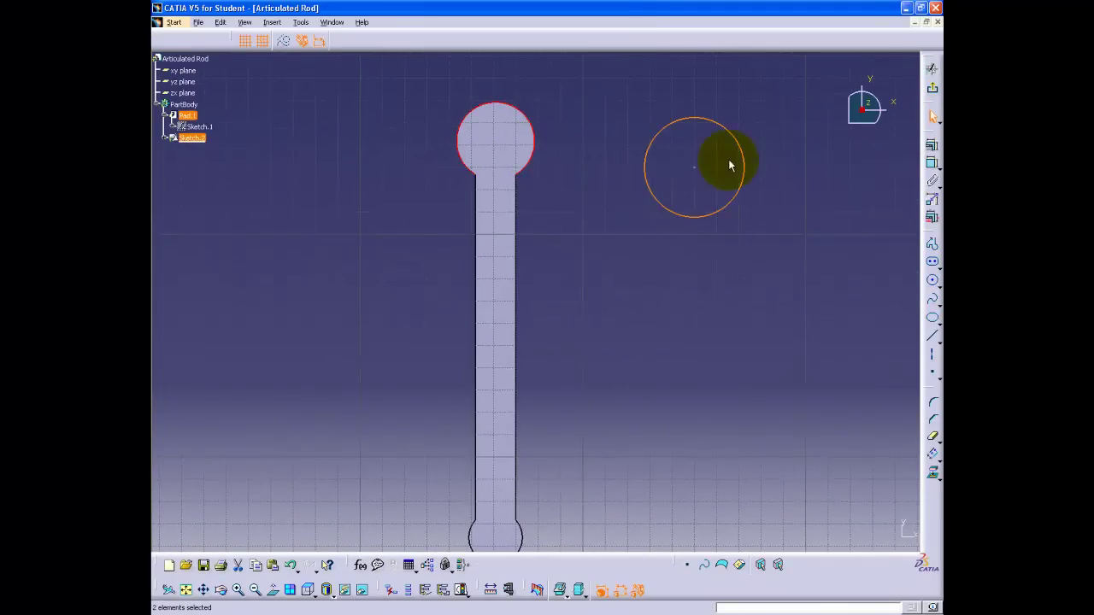
left_click(932, 143)
left_click(876, 426)
left_click(846, 534)
Step: Draw a second circle in the sketch and constrain it coincident with the small end's round edge
left_click(628, 500)
left_click(670, 516)
middle_click_drag(530, 539, 537, 451)
left_click(676, 385)
left_click(521, 475, "ctrl")
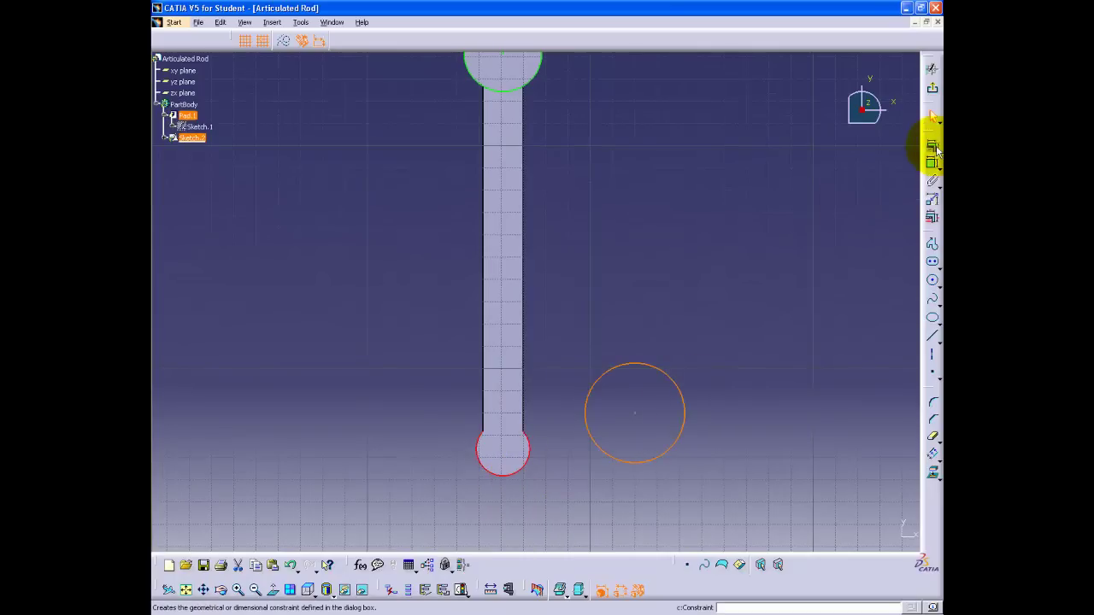
left_click(932, 146)
left_click(856, 423)
left_click(846, 533)
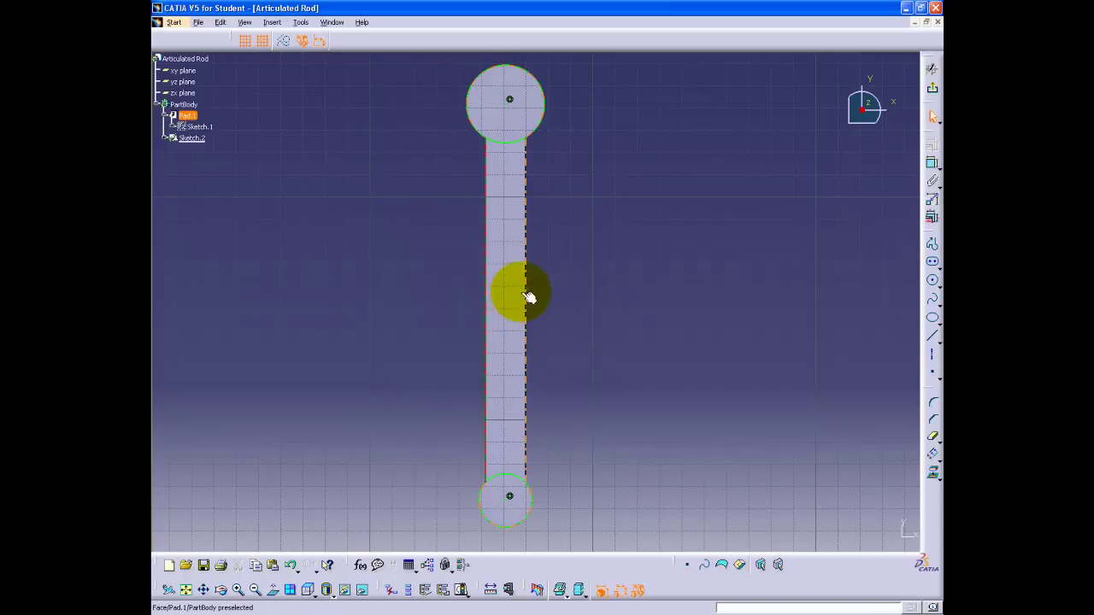
Step: Project the shank's two straight edges into the sketch and trim away the outer arcs of both circles
left_click(933, 476)
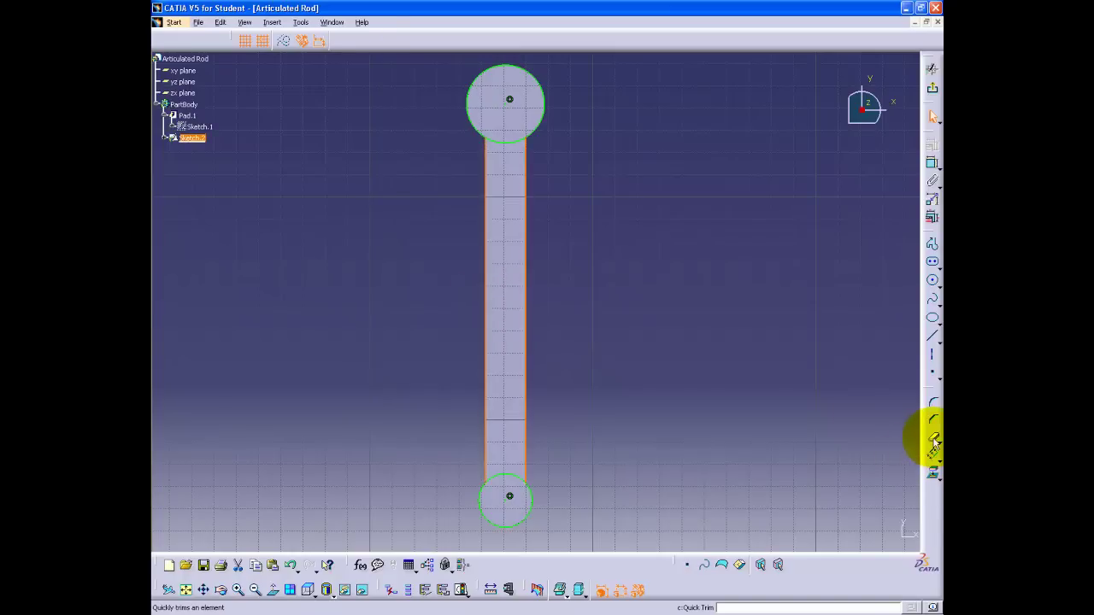
left_click(537, 110)
left_click(531, 501)
Step: Leave the sketch and cut the shank profile as a 12 mm deep pocket
left_click(934, 109)
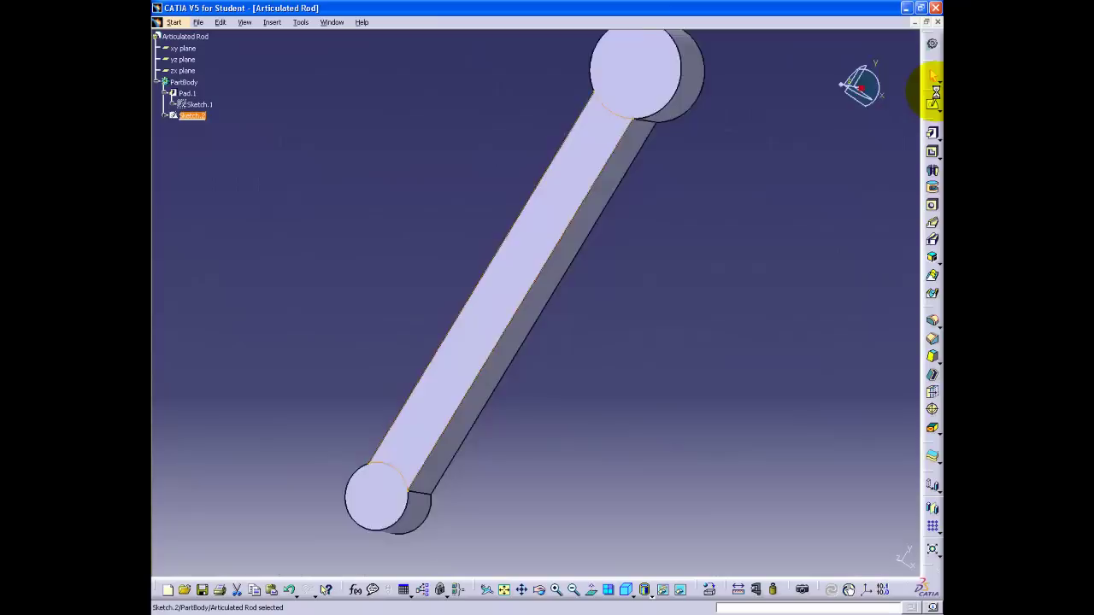
left_click(933, 153)
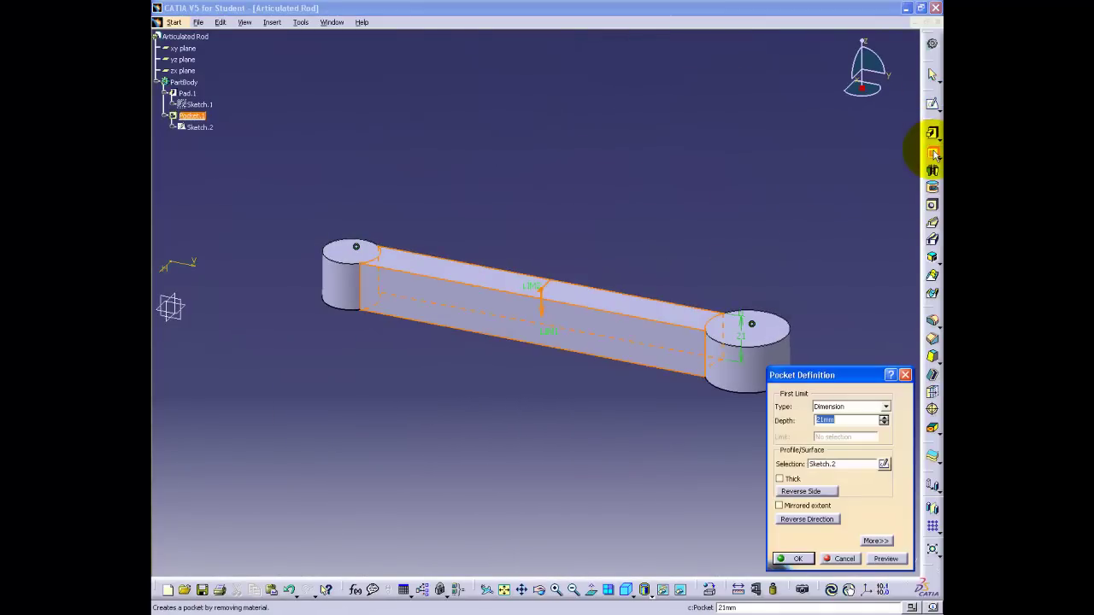
type("12")
key("Return")
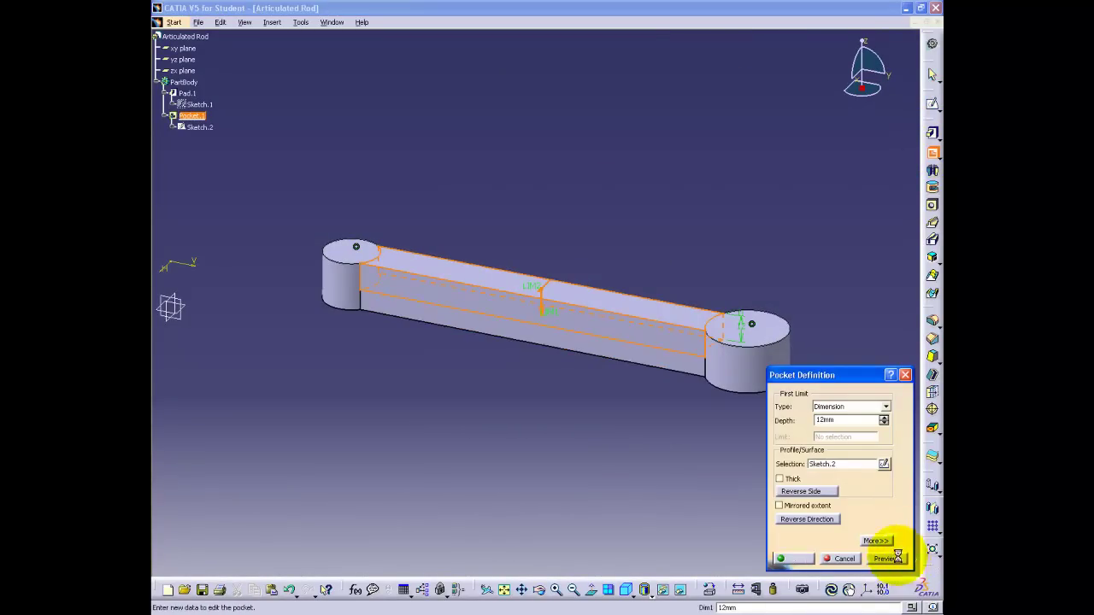
left_click(793, 558)
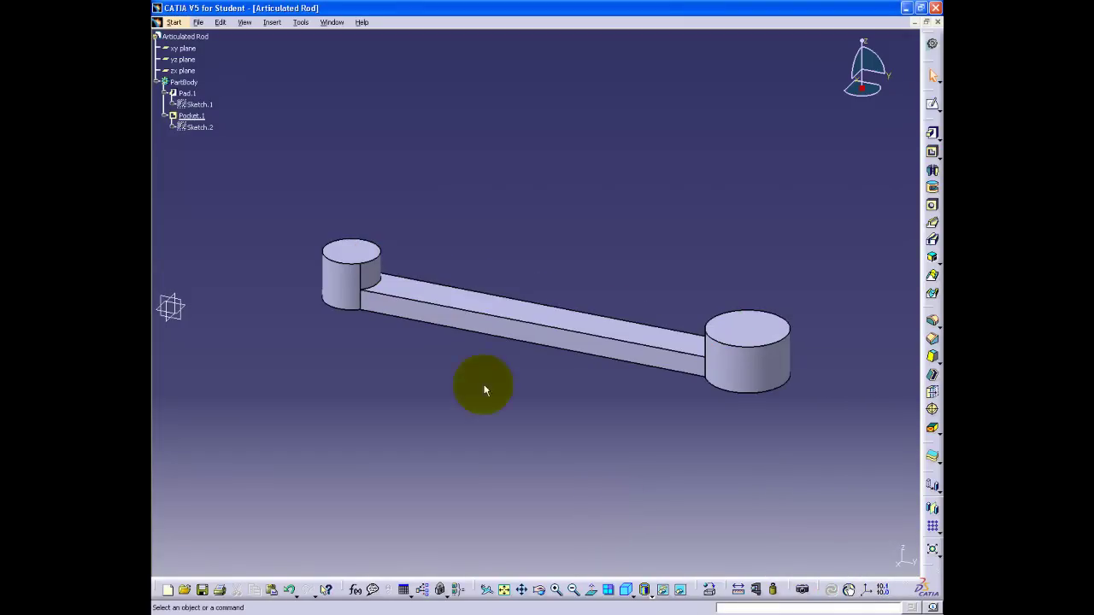
Step: Sketch a circle on the small end's top face and constrain it coincident with that end's round edge
left_click(346, 250)
left_click(933, 103)
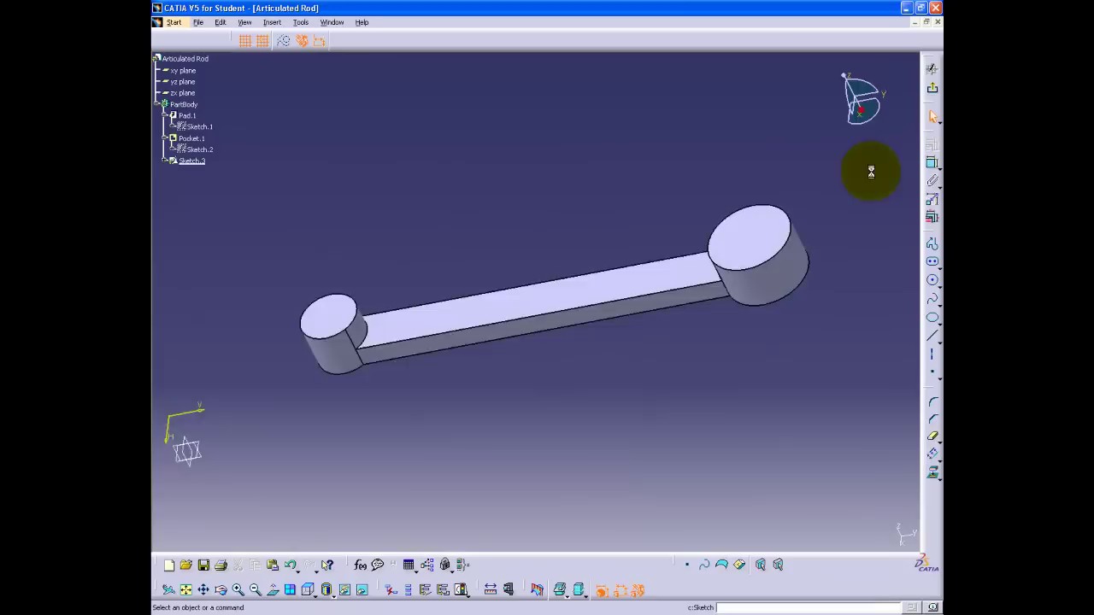
left_click(933, 280)
left_click(639, 352)
left_click(660, 381)
left_click(505, 411, "ctrl")
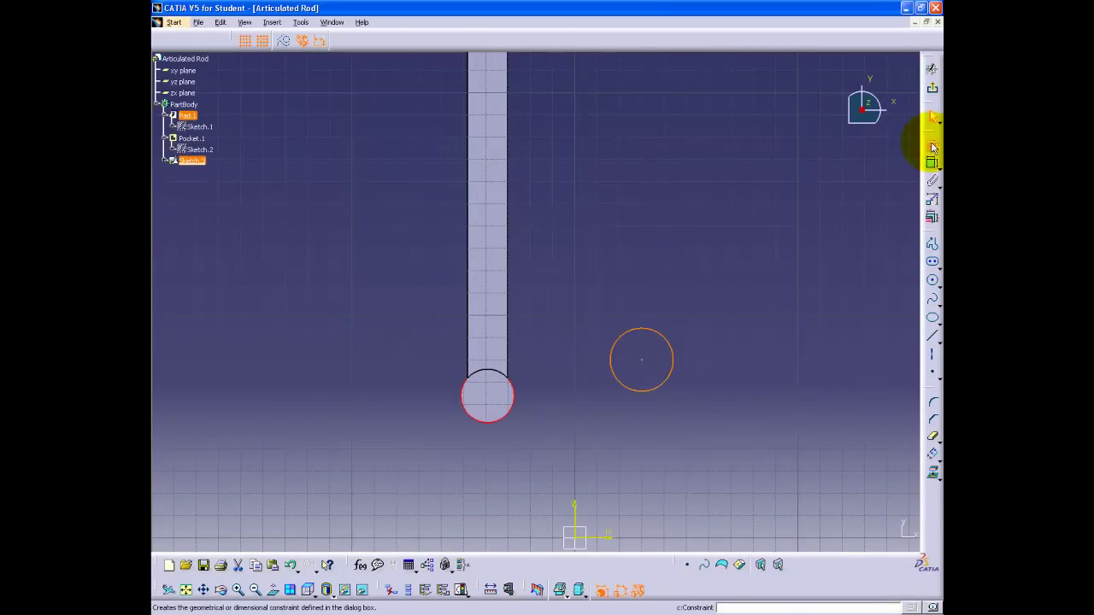
left_click(825, 433)
left_click(838, 528)
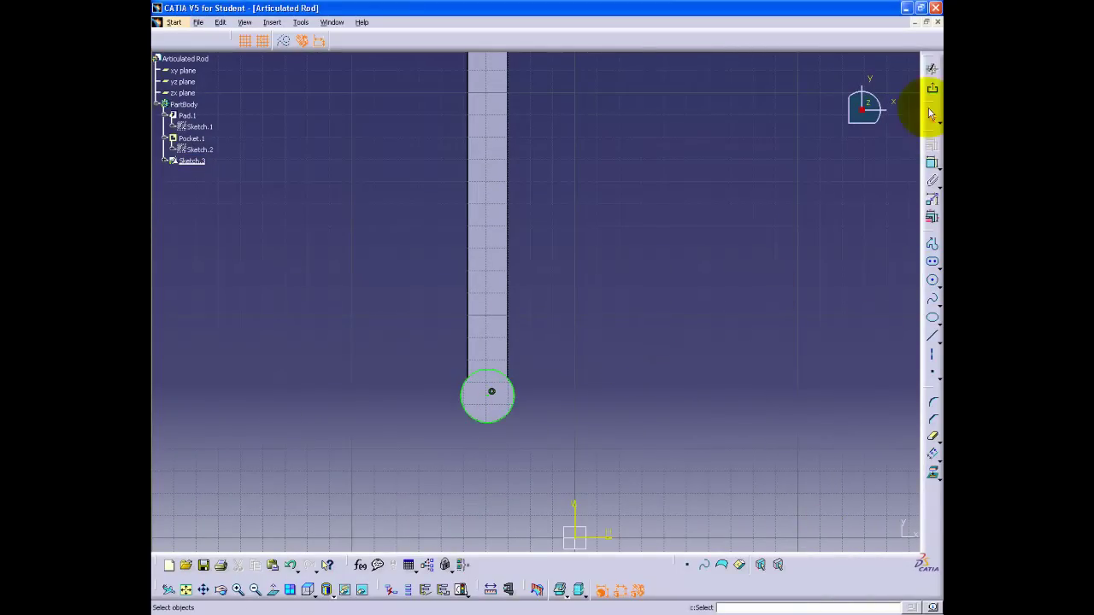
Step: Leave the sketch and cut the small end's circle as a 7 mm deep pocket
left_click(932, 88)
left_click(933, 152)
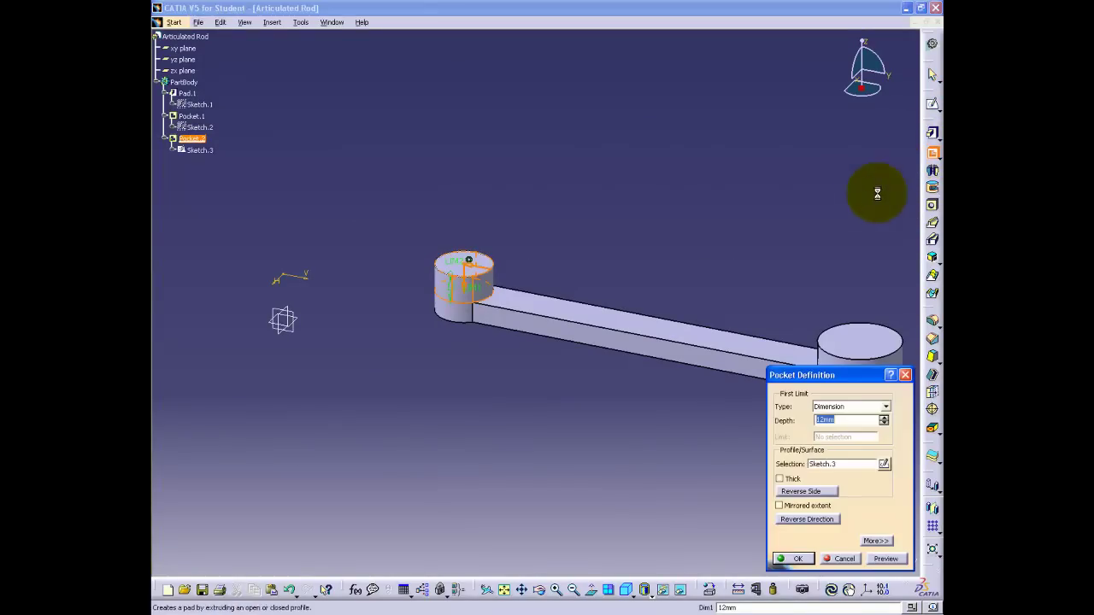
type("7mm")
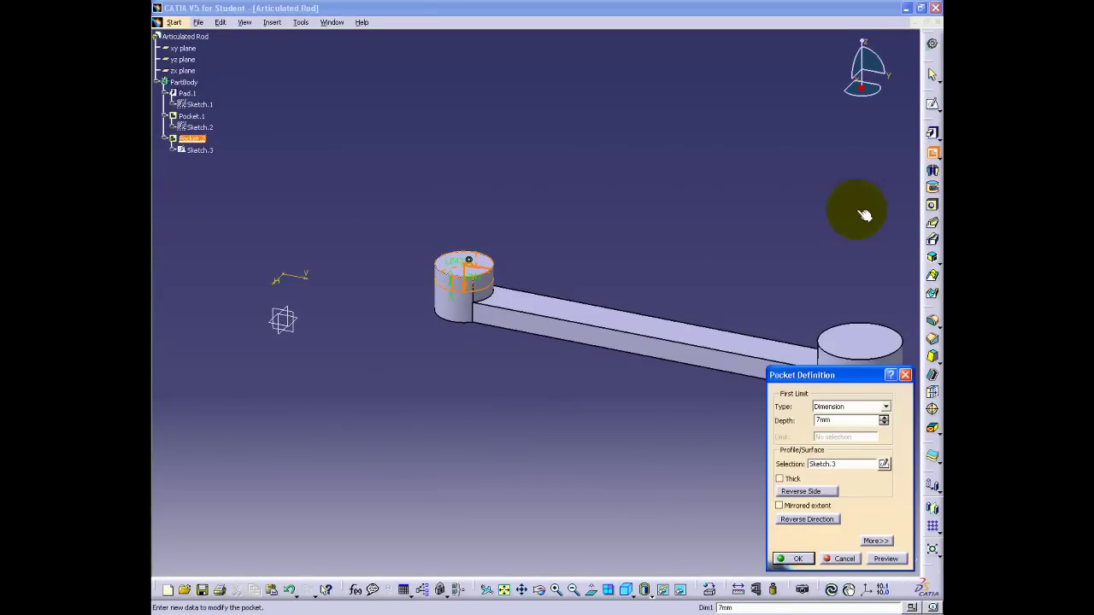
key("Return")
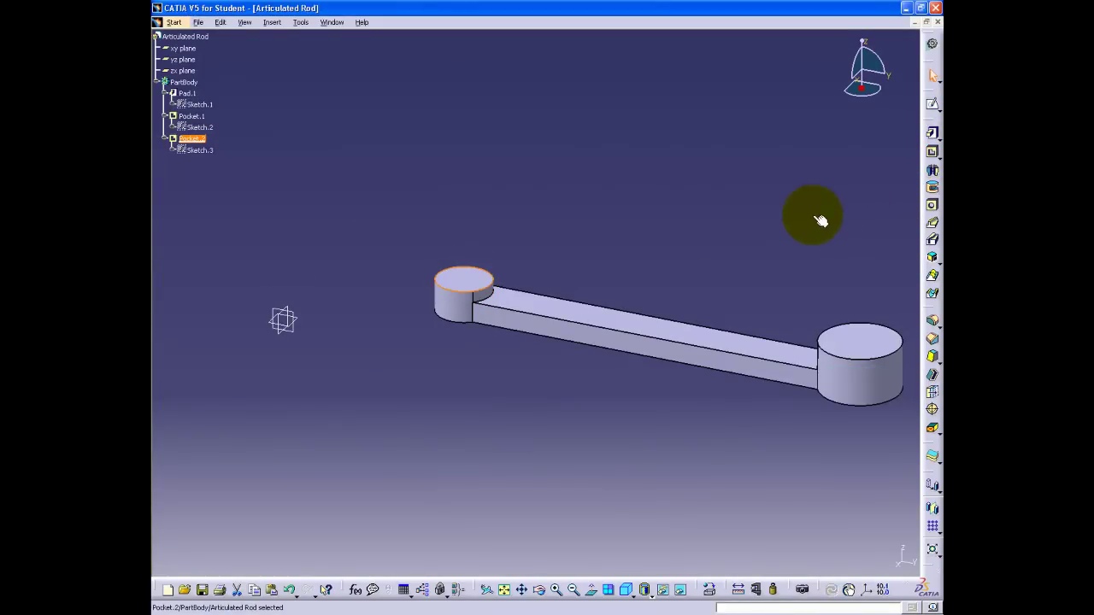
left_click(764, 251)
Step: Start a hole on the large end's top face with a 24 mm diameter and the Up To Next extension
middle_click_drag(764, 252, 662, 257)
left_click(775, 353)
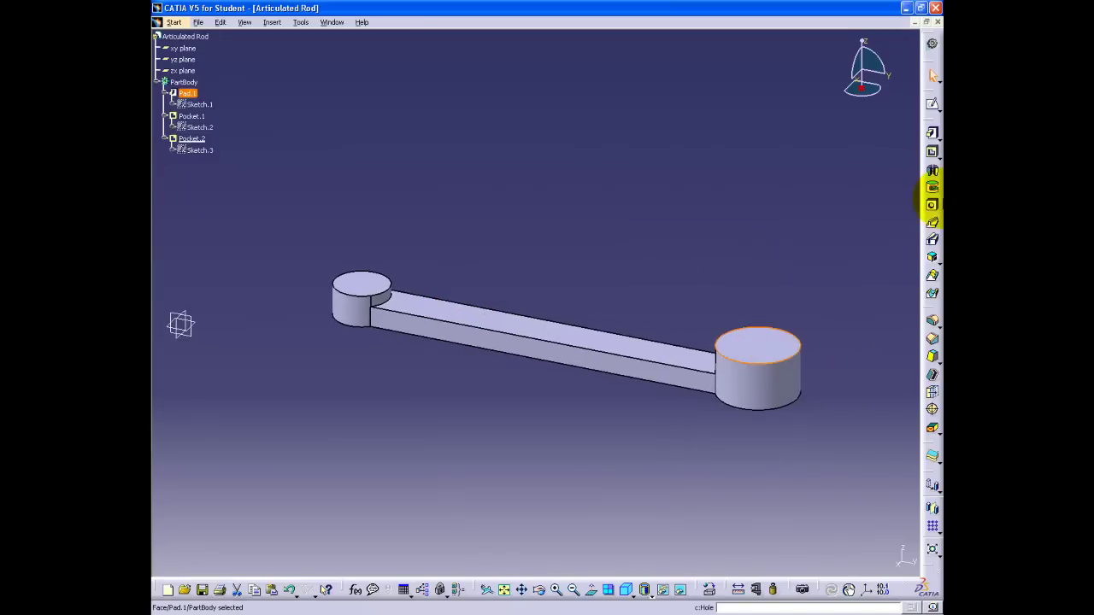
left_click(933, 207)
type("24mm")
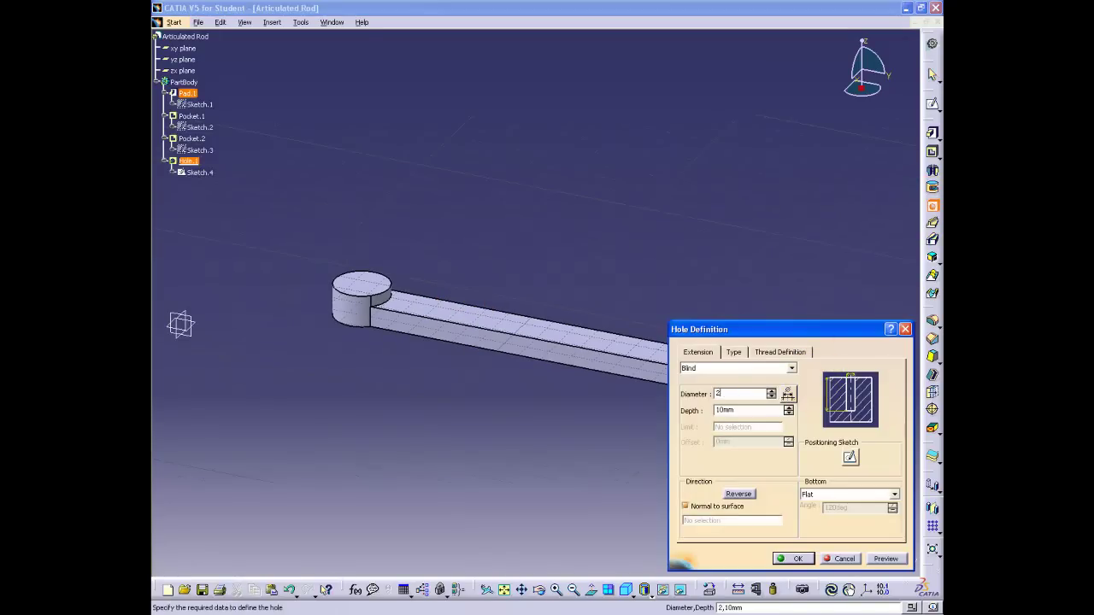
left_click(792, 371)
left_click(752, 379)
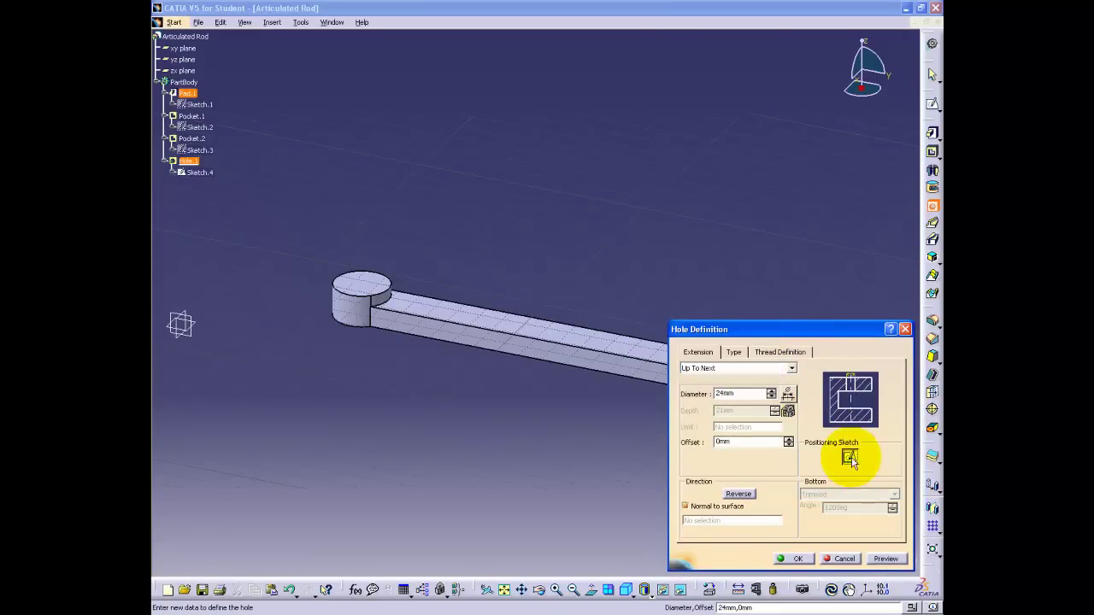
Step: Constrain the hole's centre point concentric with the large end's round edge in the positioning sketch, and create the hole
left_click(848, 459)
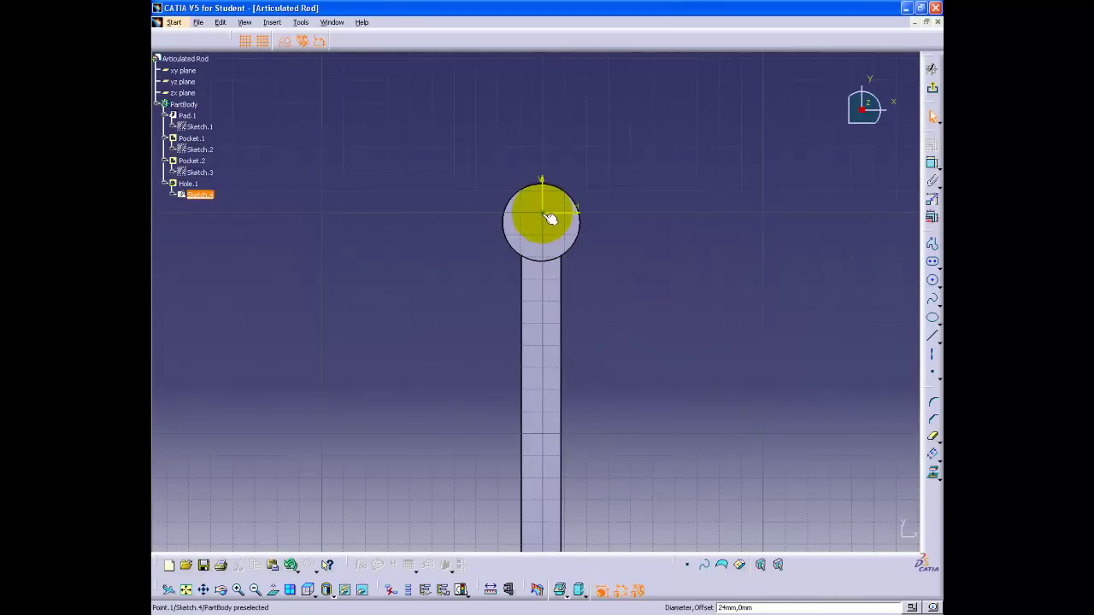
left_click(525, 197)
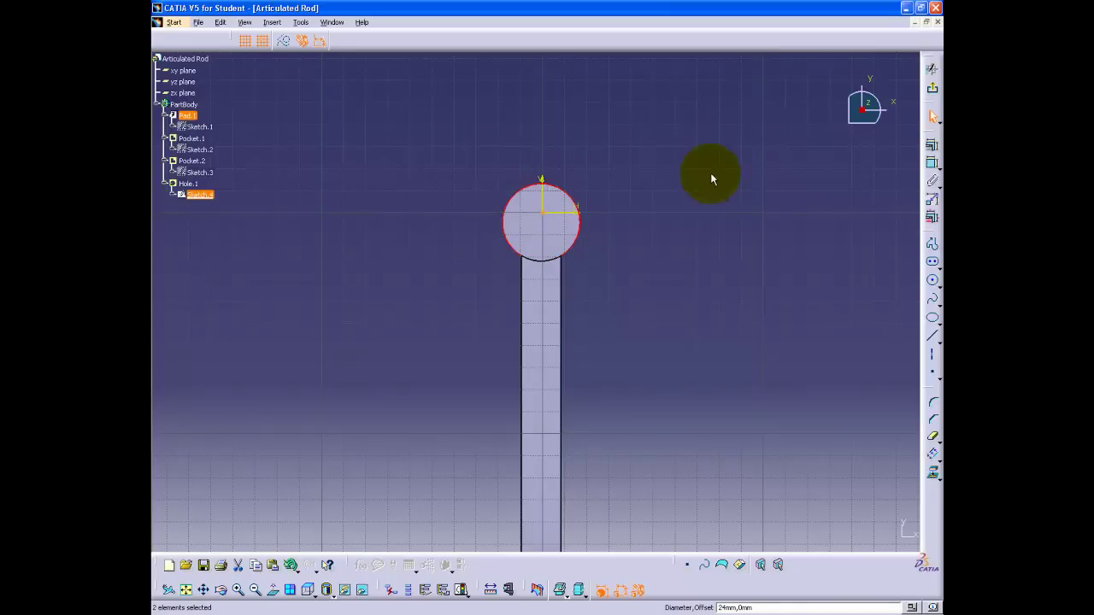
left_click(932, 146)
left_click(868, 438)
left_click(850, 534)
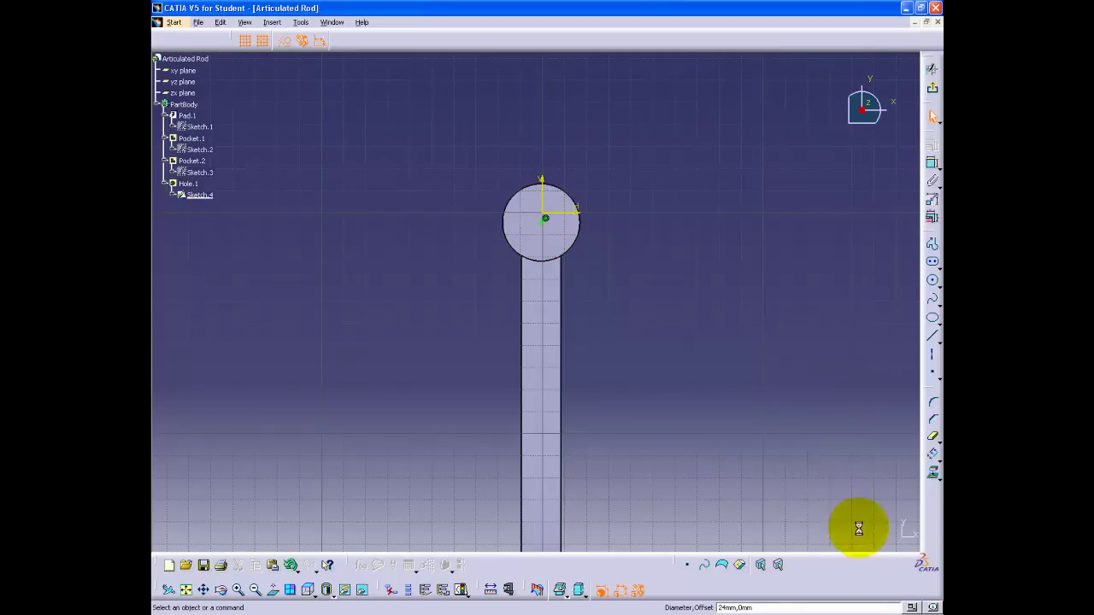
left_click(931, 92)
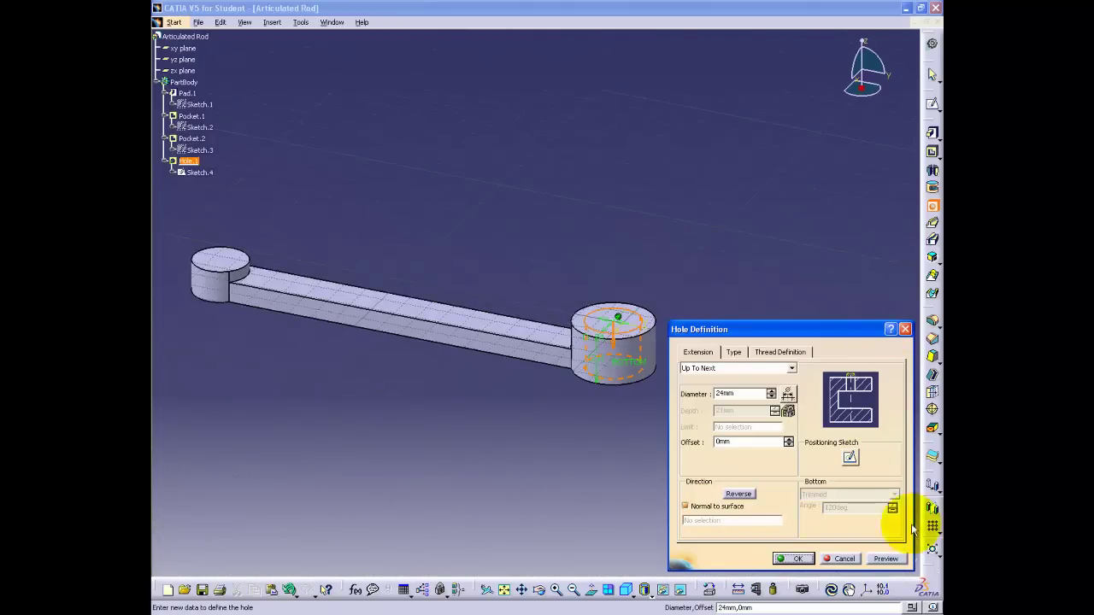
left_click(793, 559)
Step: Start a hole on the small end's top face with a 15 mm diameter and the Up To Next extension
middle_click_drag(649, 495, 630, 410)
middle_click_drag(573, 268, 494, 263)
left_click(494, 263)
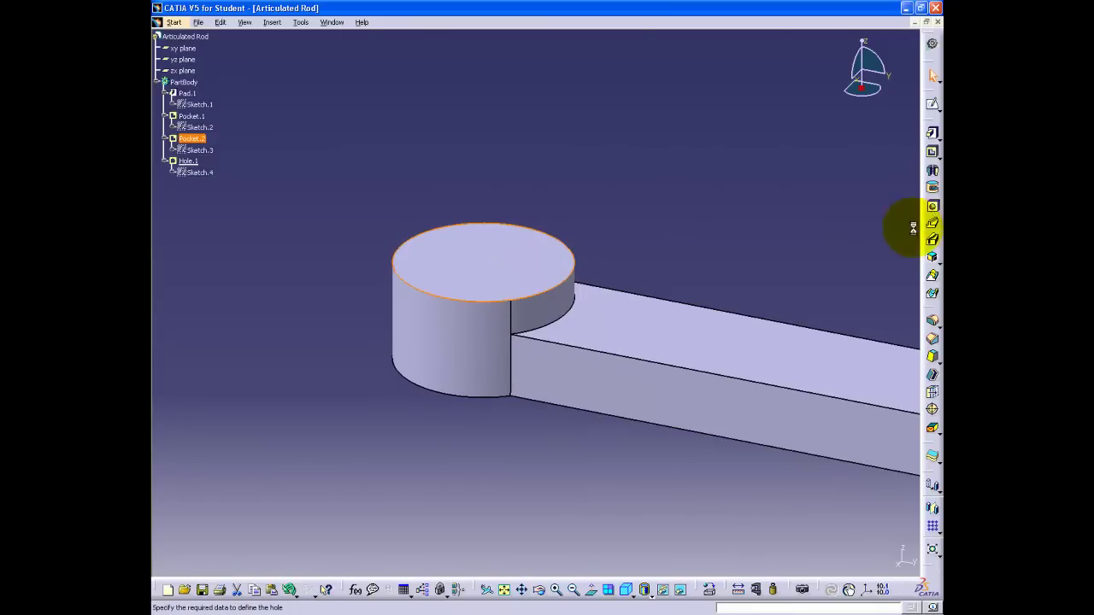
left_click(932, 205)
type("15")
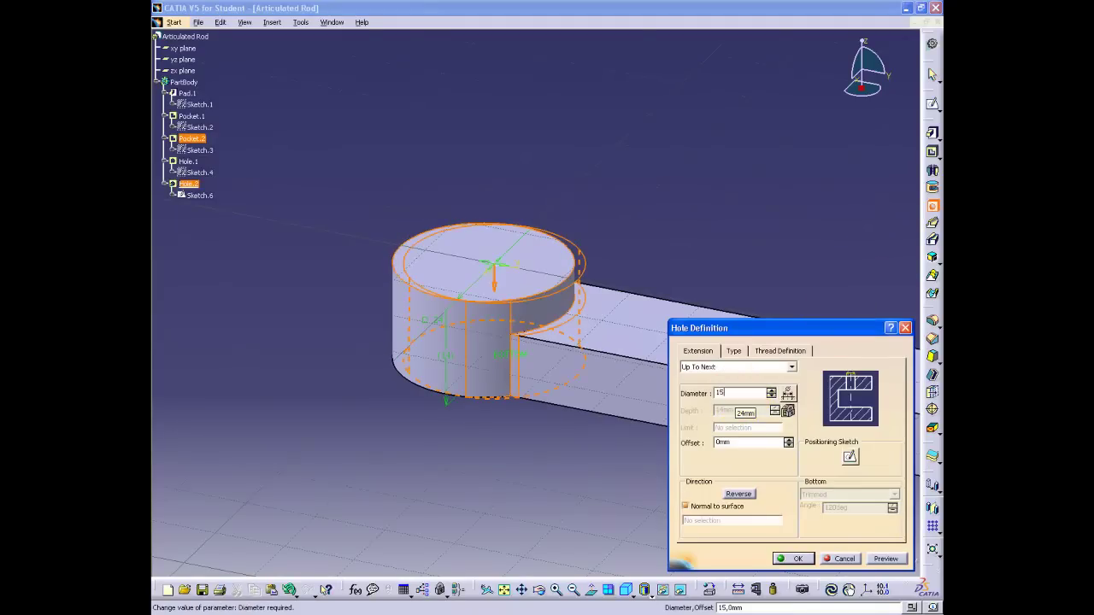
Step: Constrain the hole's centre point concentric with the small end's round edge in the positioning sketch, and create the hole
left_click(849, 456)
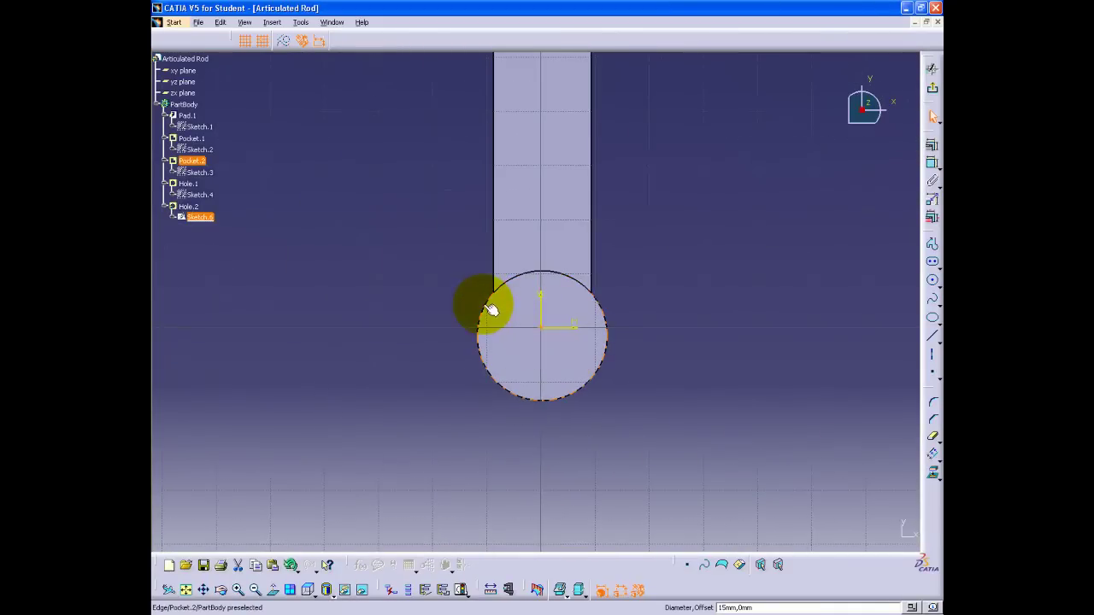
left_click(523, 276)
left_click(931, 146)
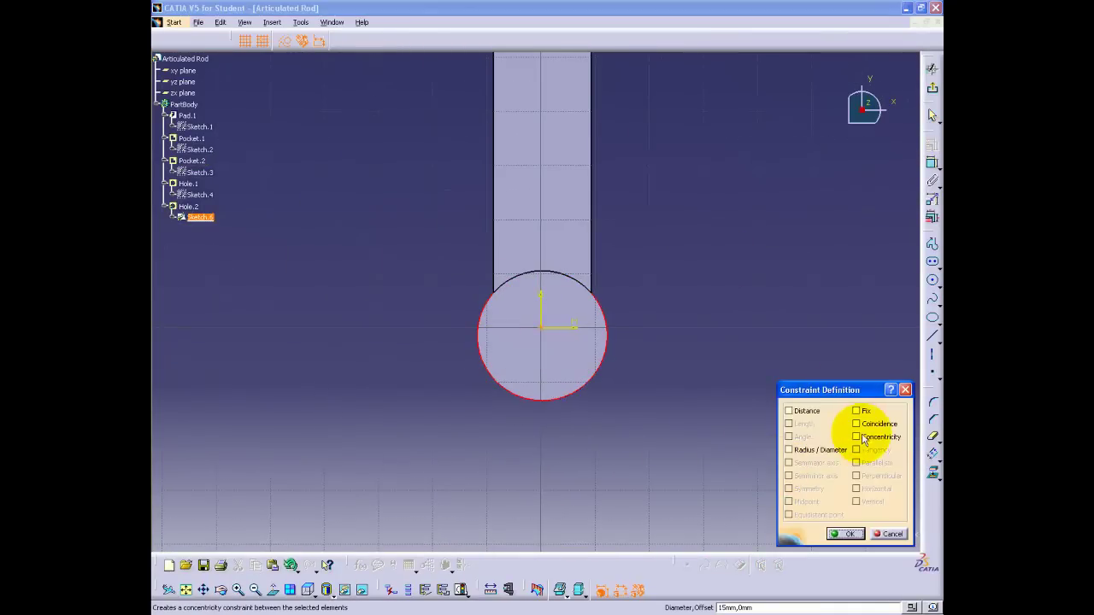
left_click(857, 437)
left_click(844, 533)
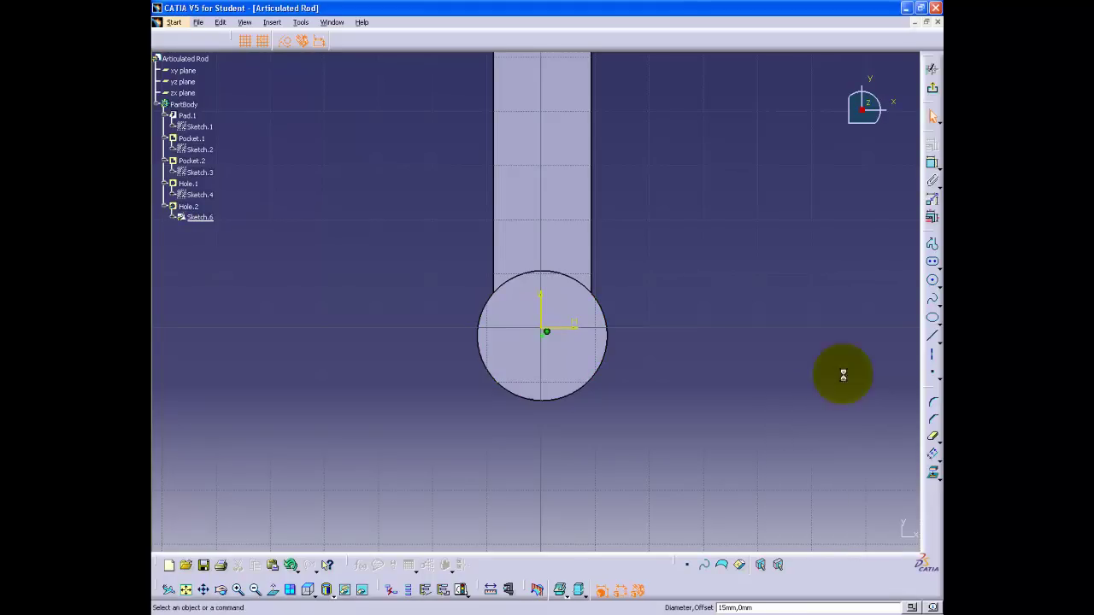
left_click(931, 71)
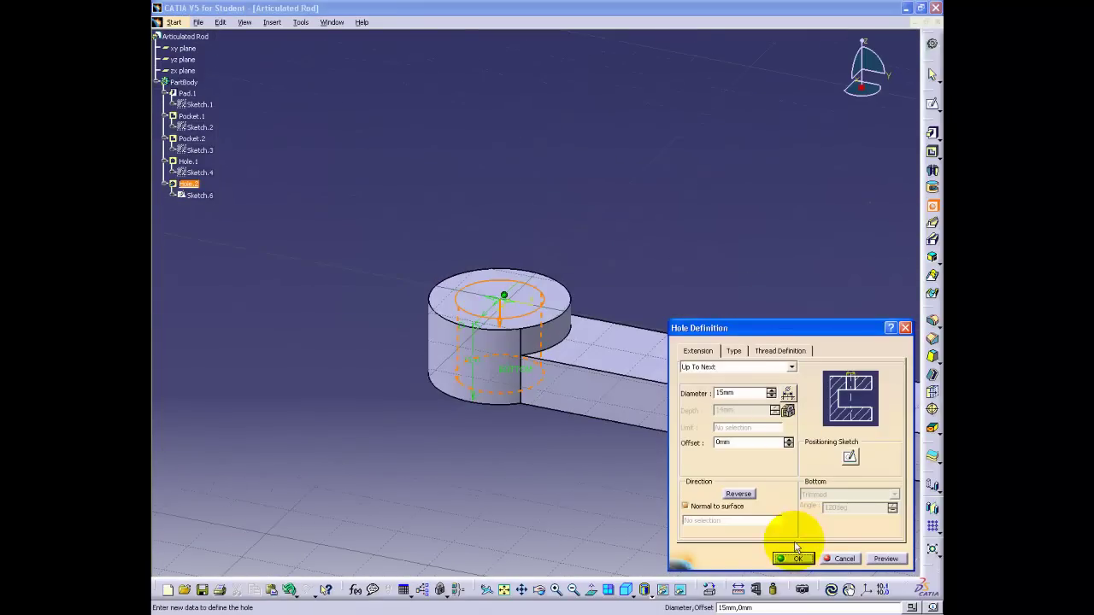
left_click(886, 559)
left_click(795, 559)
Step: Sketch a vertical elongated hole with 130 mm between its arc centres on the shank's top face, drawn beside the rod
middle_click_drag(618, 501, 501, 451)
left_click(669, 376)
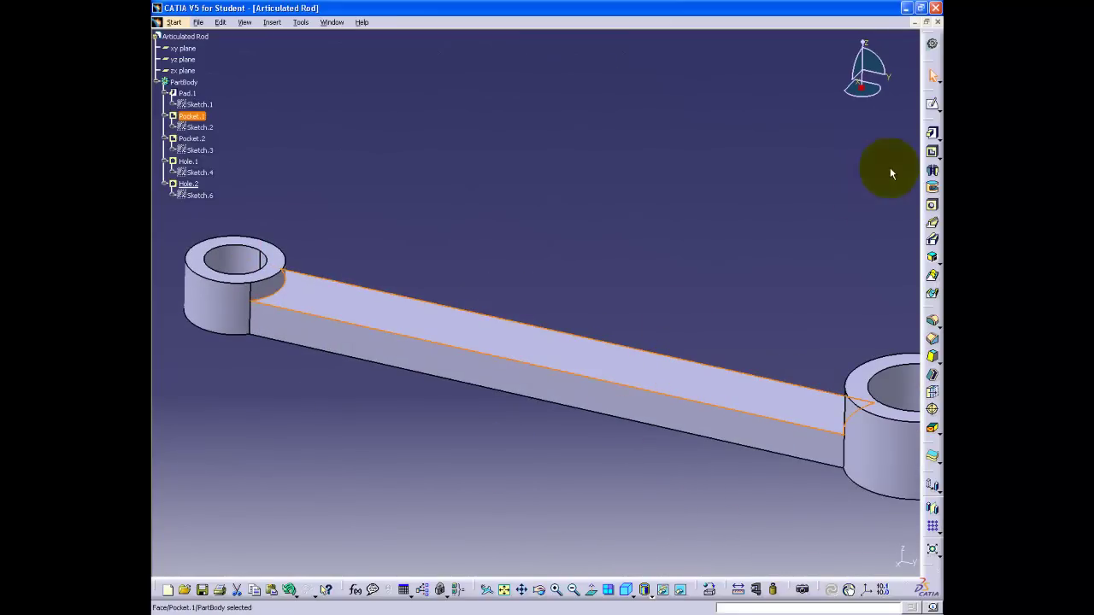
left_click(931, 106)
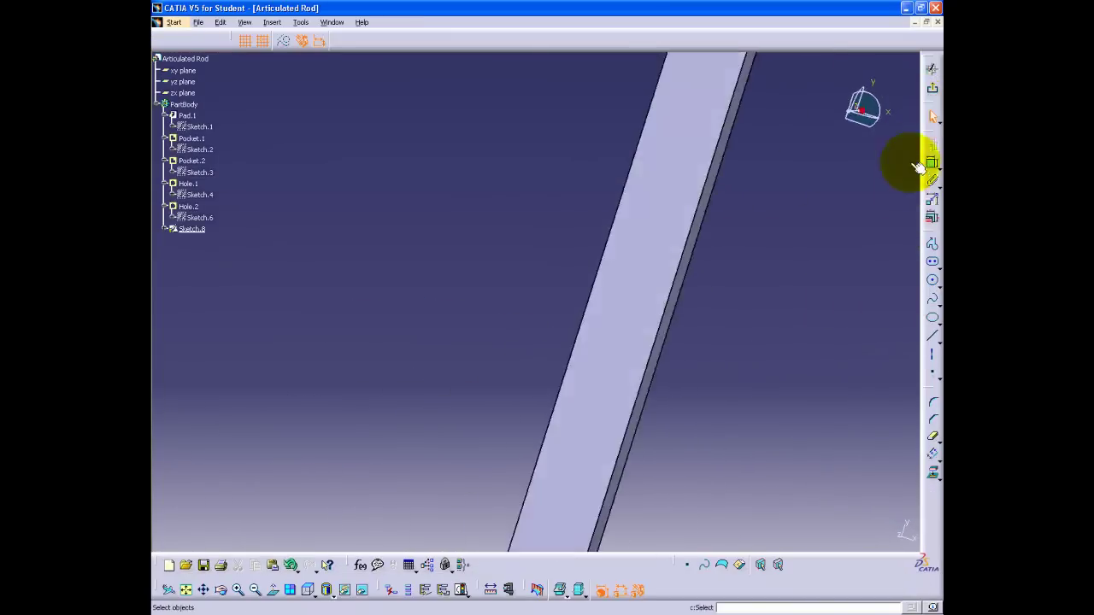
left_click(933, 265)
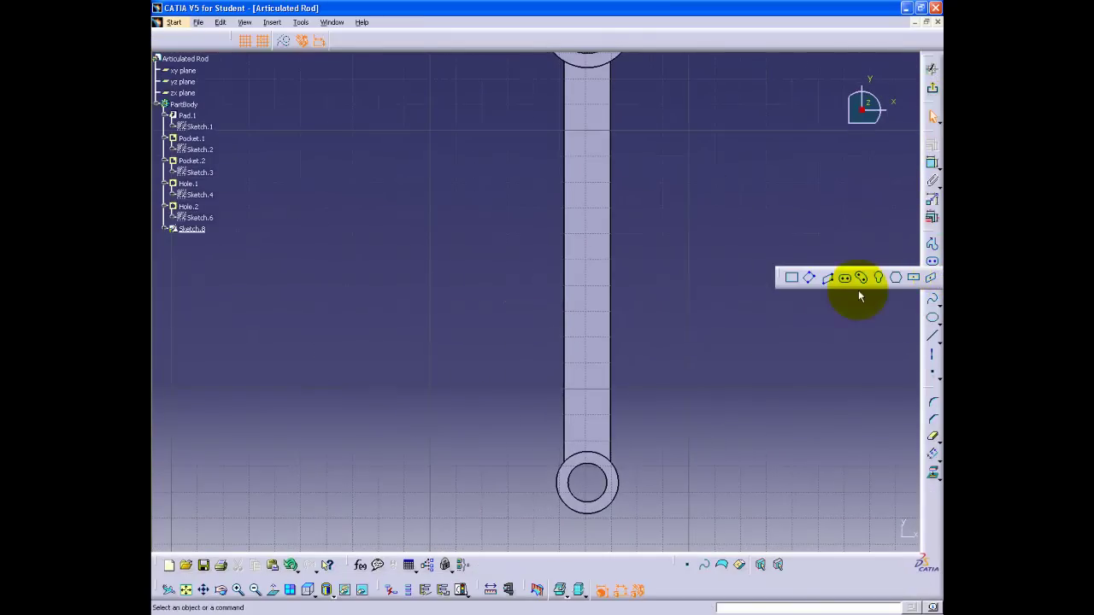
left_click(847, 282)
left_click(768, 126)
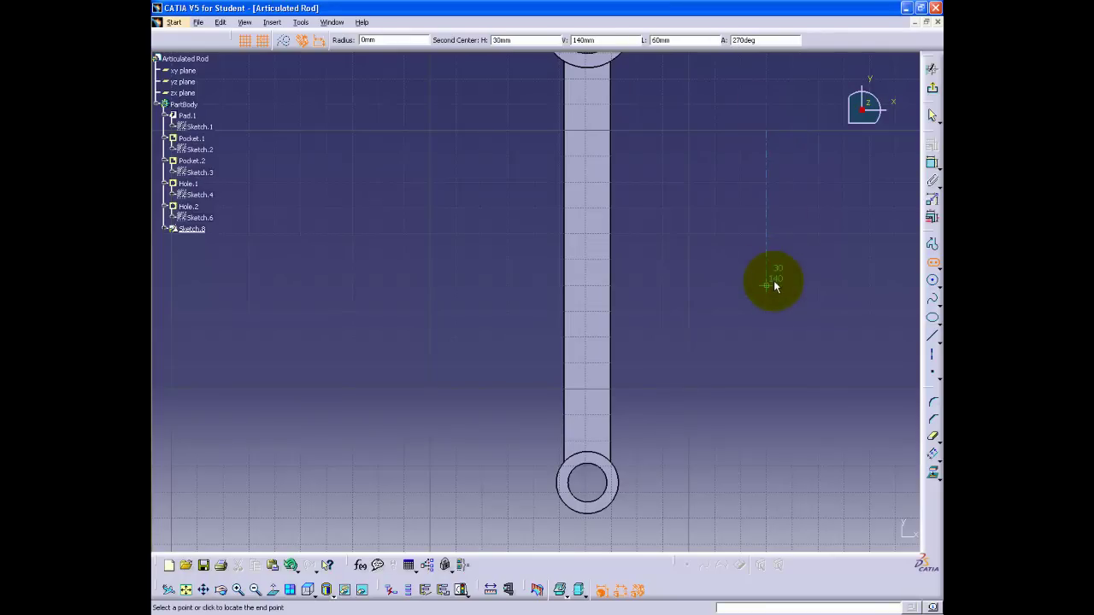
type("130")
key("Return")
left_click(767, 295)
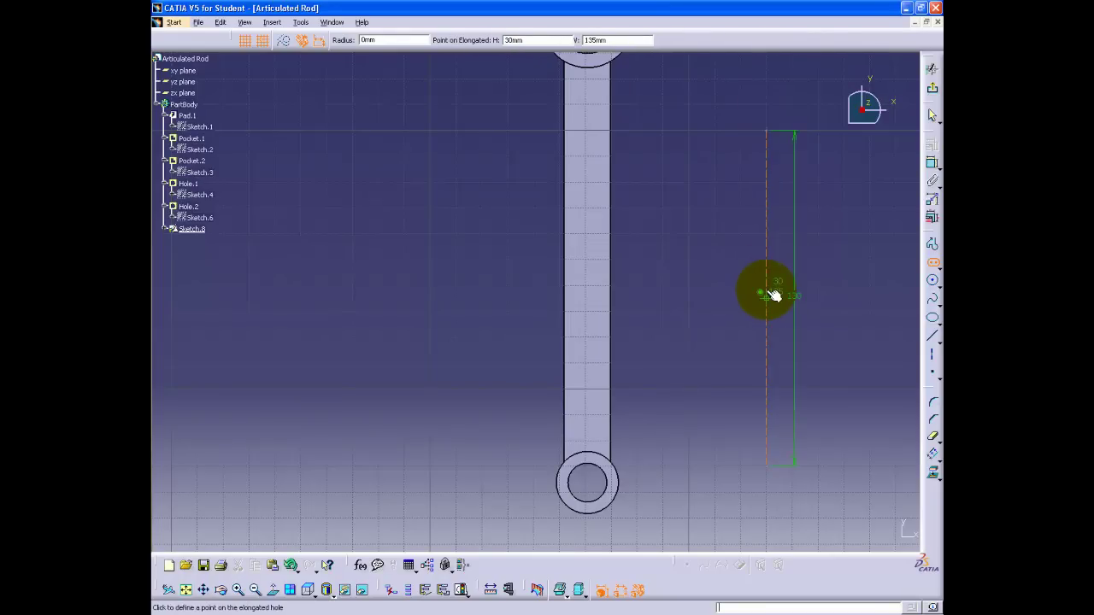
left_click(767, 293)
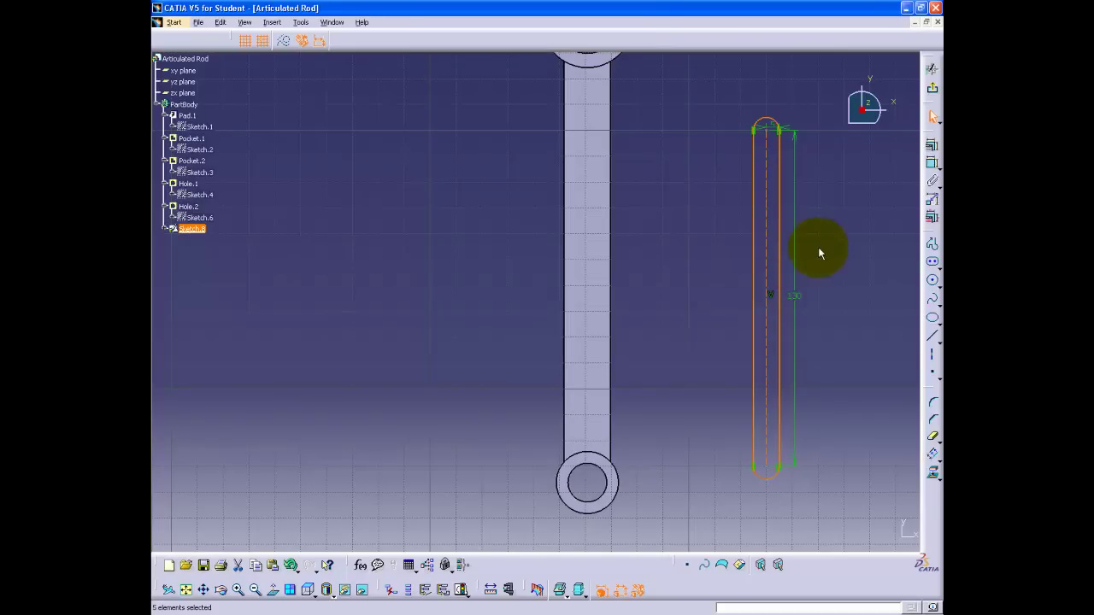
Step: Constrain the elongated hole's left side to an offset of 4 mm from the shank's left edge
left_click(759, 272)
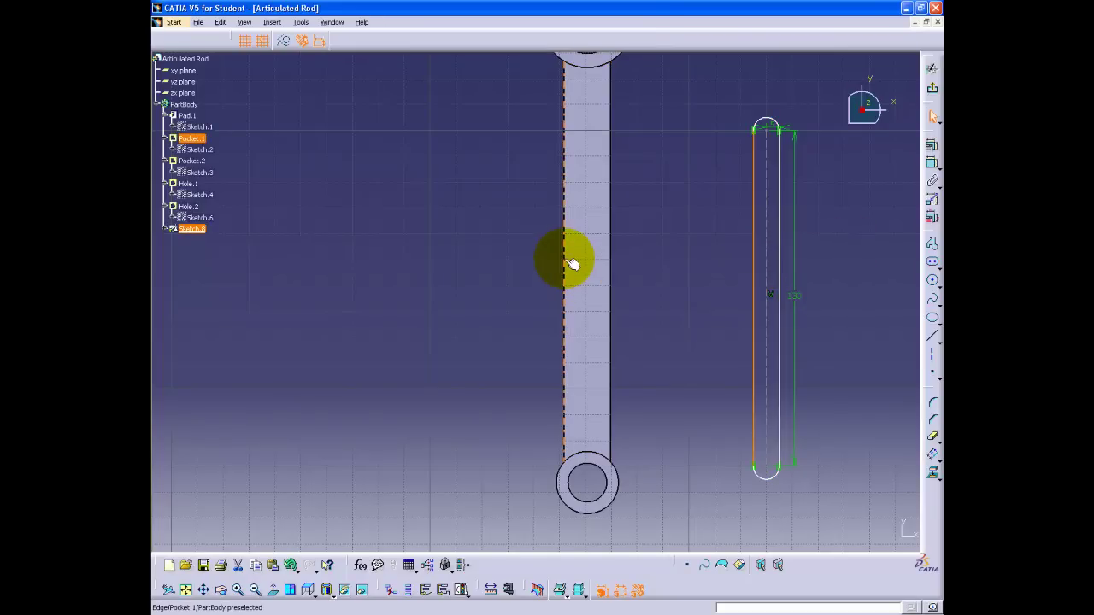
left_click(571, 263, "ctrl")
left_click(932, 163)
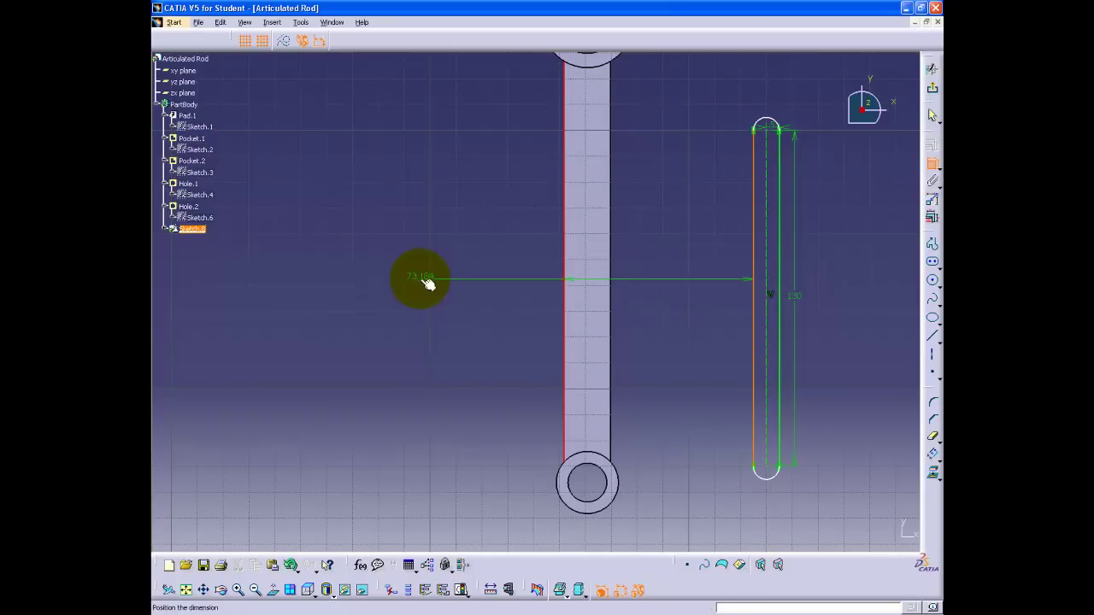
double_click(422, 286)
type("4")
key("Return")
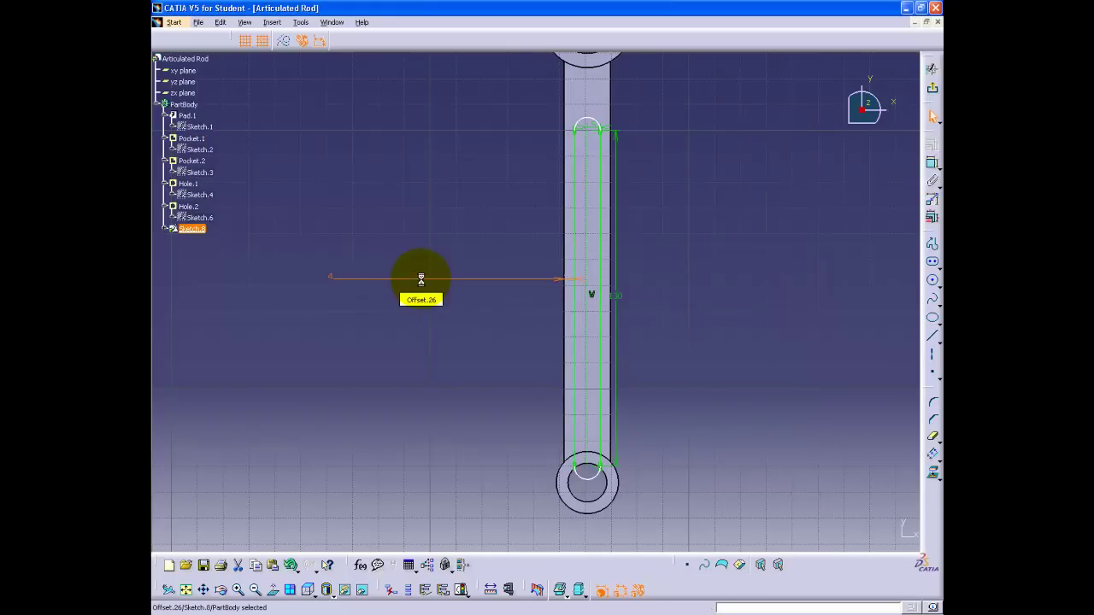
Step: Dimension the slot's upper arc centre at 44.25 mm from the outermost point of the large end's outer edge
middle_click_drag(674, 120, 654, 350)
mouse_move(577, 366)
middle_mouse_down()
mouse_move(642, 381)
mouse_move(657, 309)
mouse_move(541, 337)
middle_mouse_up()
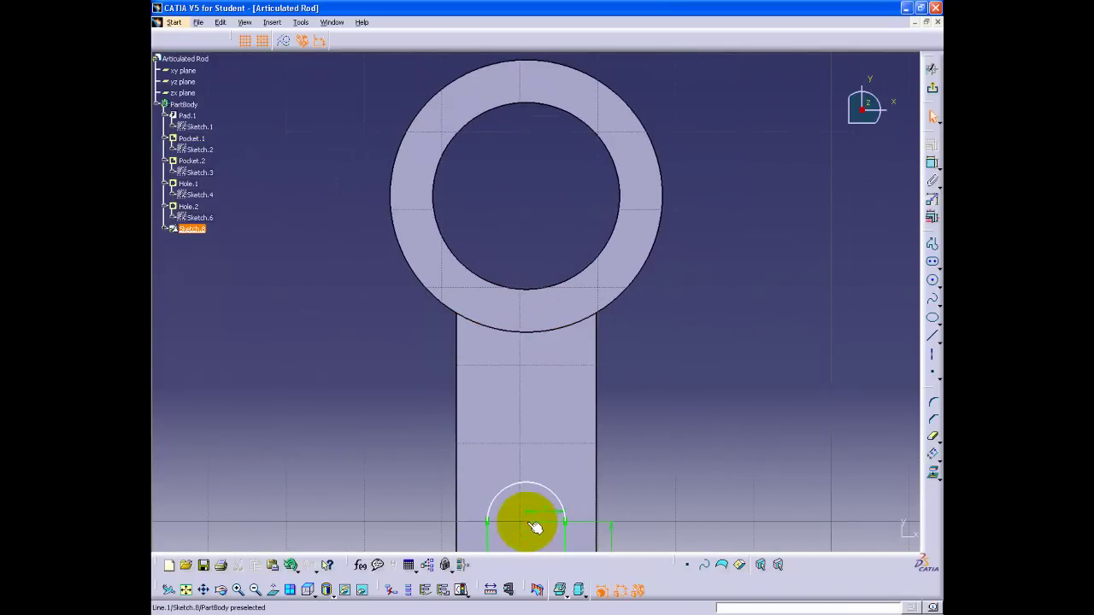
middle_click_drag(655, 262, 664, 397)
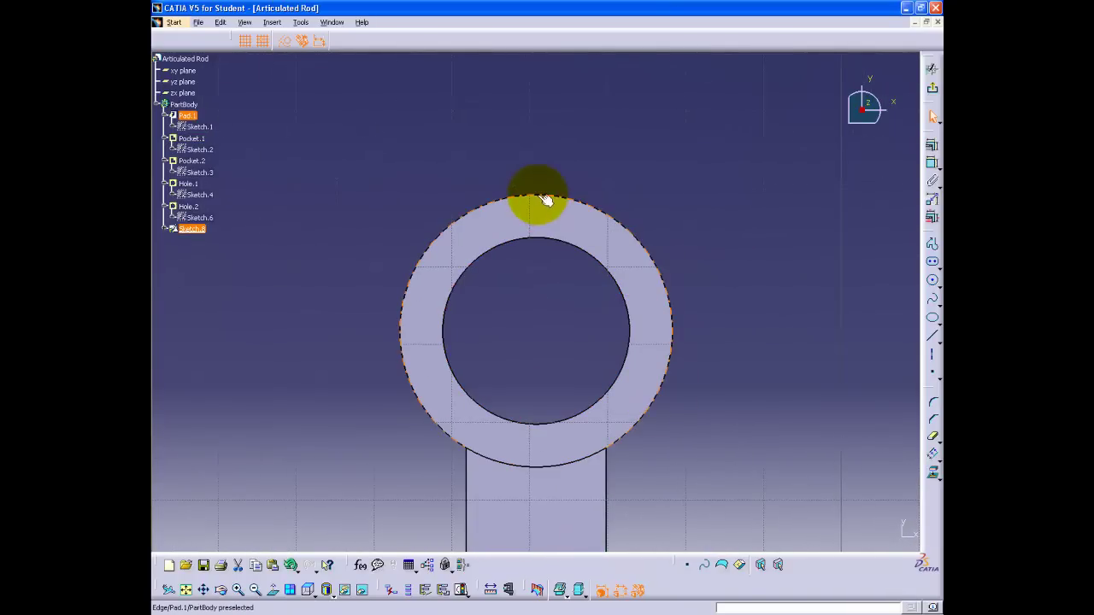
left_click(933, 162)
left_click(820, 352)
double_click(819, 350)
type("44")
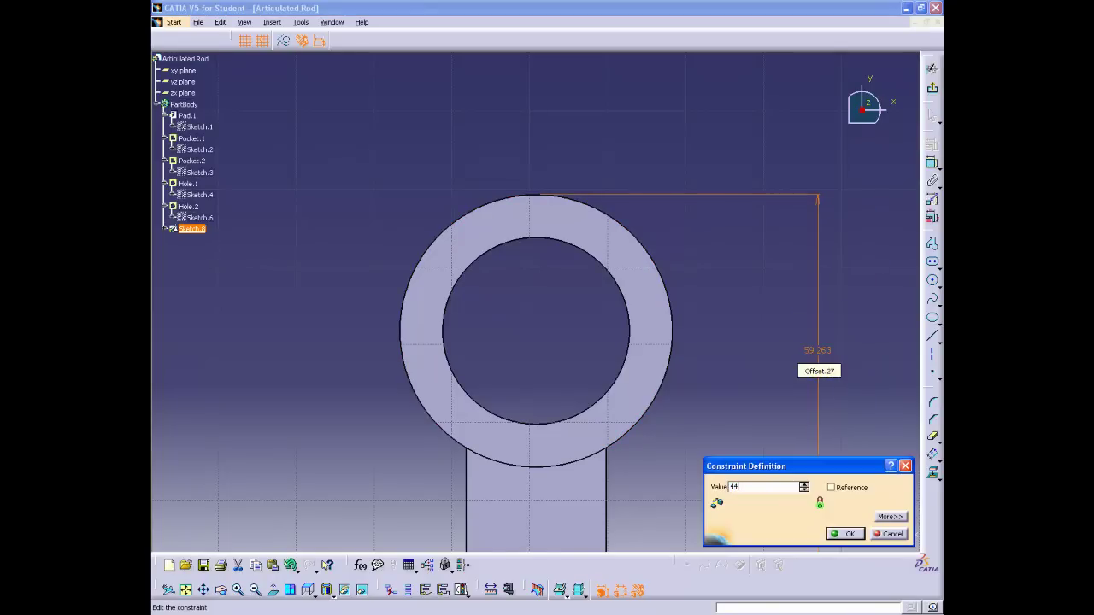
type(".25")
key("Return")
Step: Move the 4 mm offset dimension closer to the shank
middle_click_drag(818, 361, 672, 282)
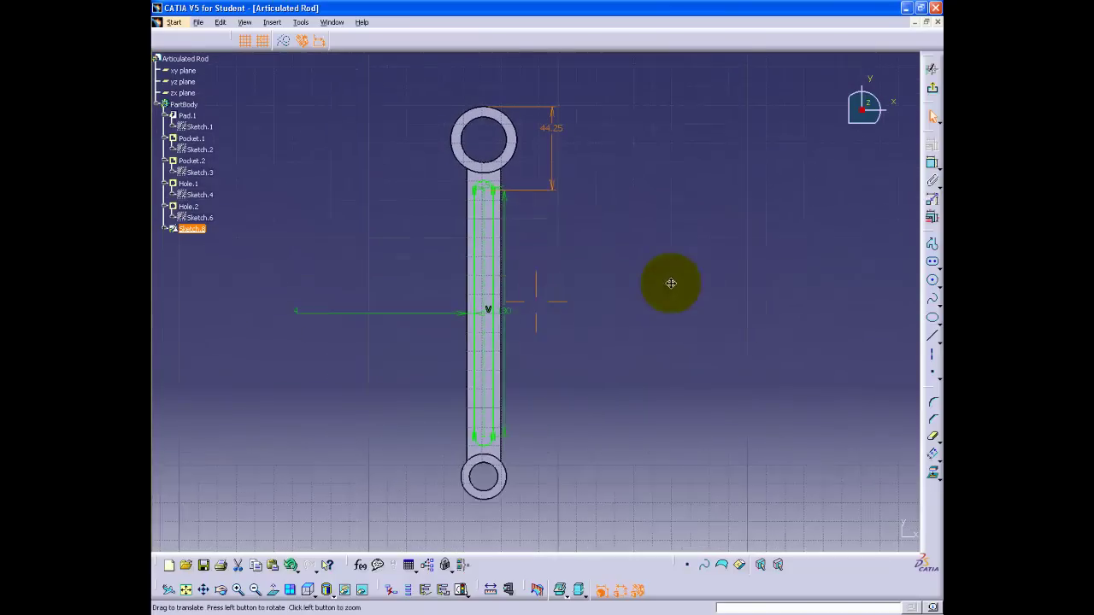
left_click(286, 291)
left_click_drag(290, 299, 430, 304)
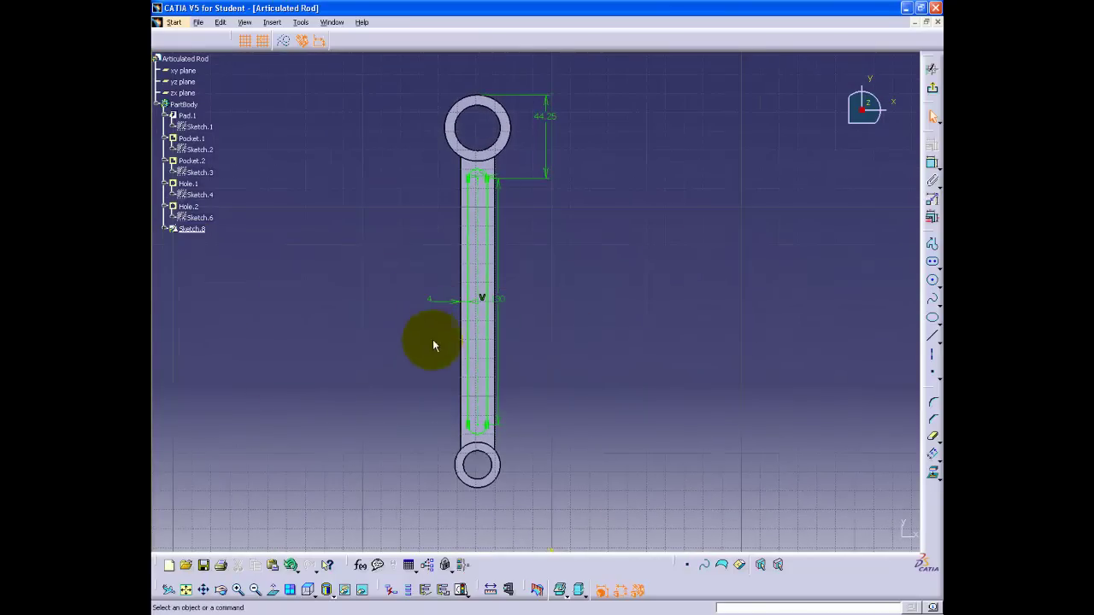
middle_click_drag(429, 342, 444, 374)
Step: Leave the sketch and cut the elongated profile as a 6.5 mm deep pocket, reversing its direction into the shank
left_click(933, 94)
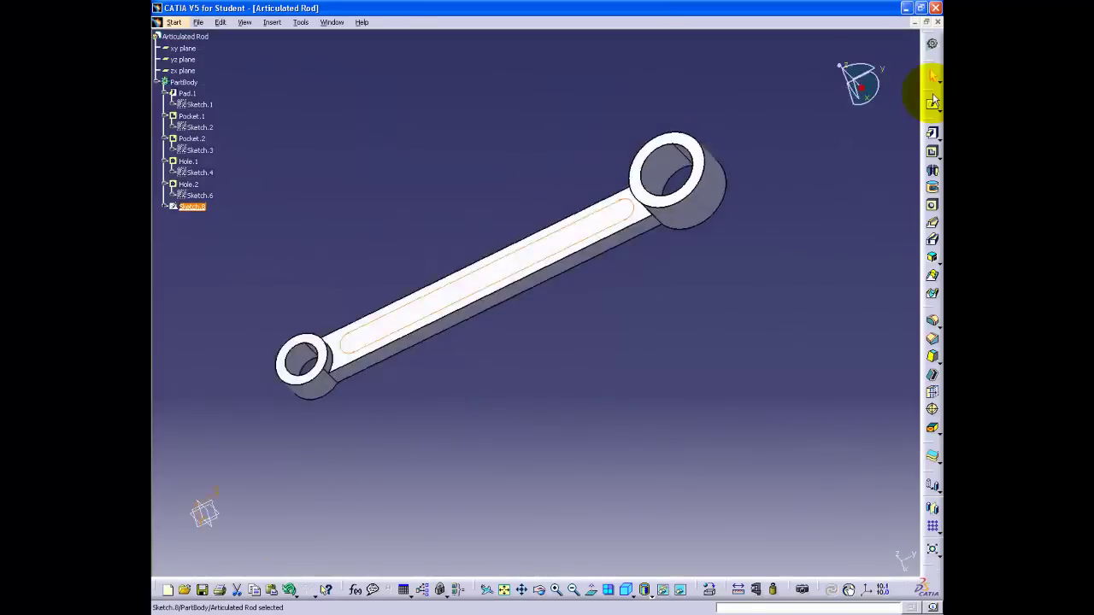
left_click(932, 153)
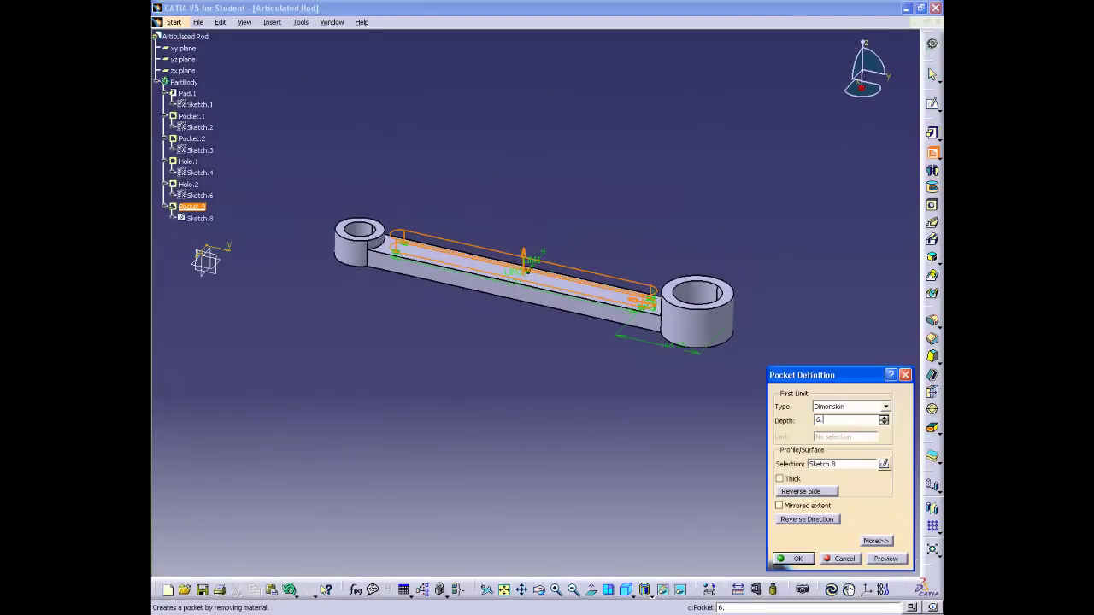
key("Return")
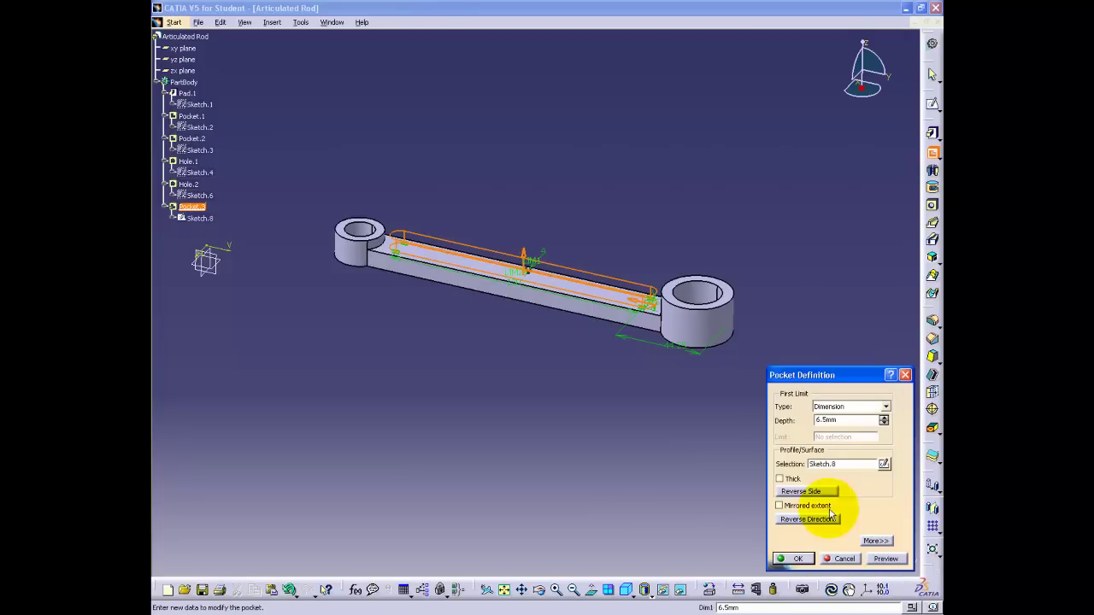
left_click(523, 256)
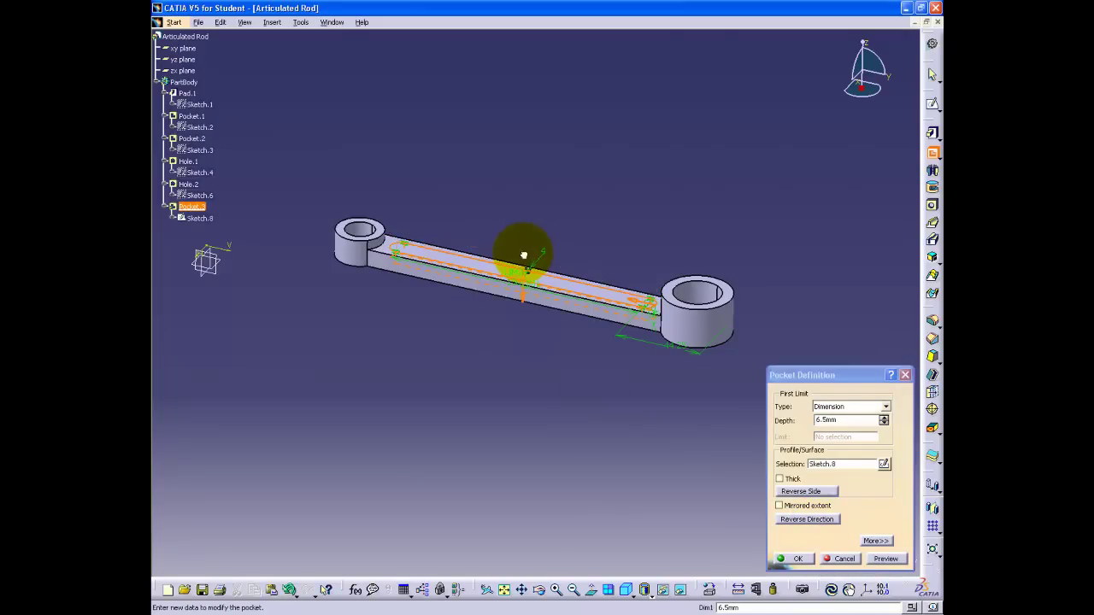
left_click(790, 558)
Step: Mirror the rod body about its flat underside face
middle_click_drag(564, 422, 554, 175)
left_click(664, 379)
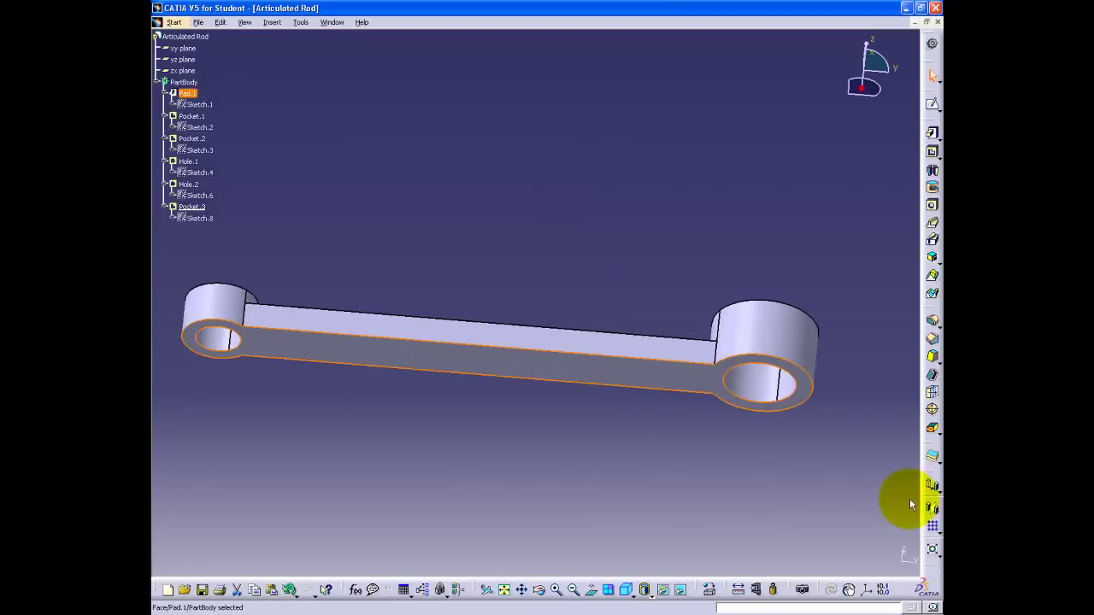
left_click(933, 512)
left_click(842, 556)
Step: Fillet the four vertical edges where the shank meets the large and small ends with a 24 mm radius
middle_click_drag(570, 439, 610, 507)
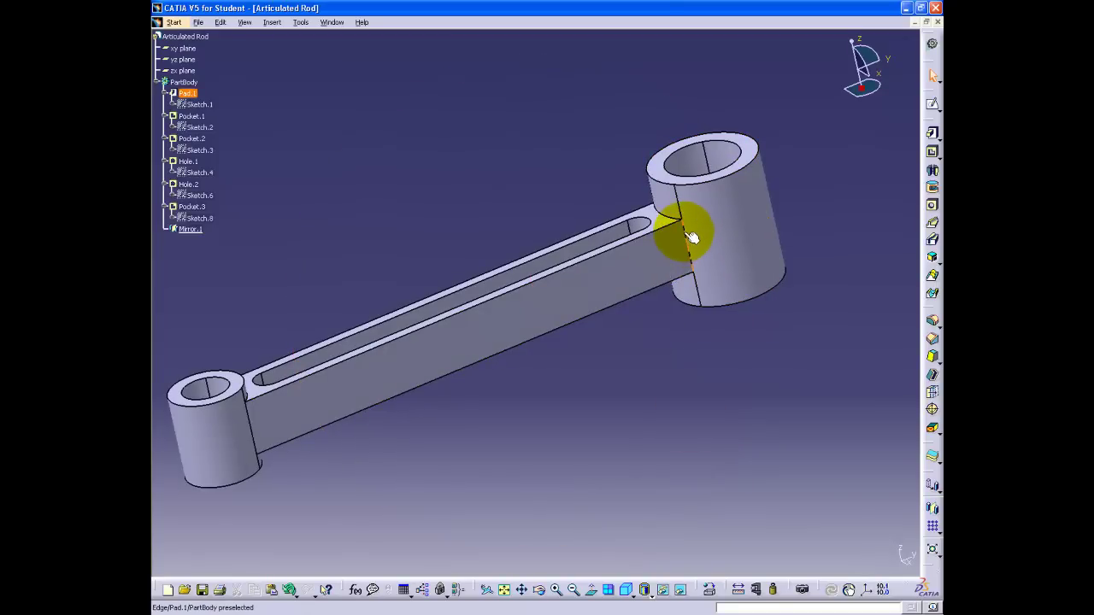
middle_click_drag(682, 235, 520, 420)
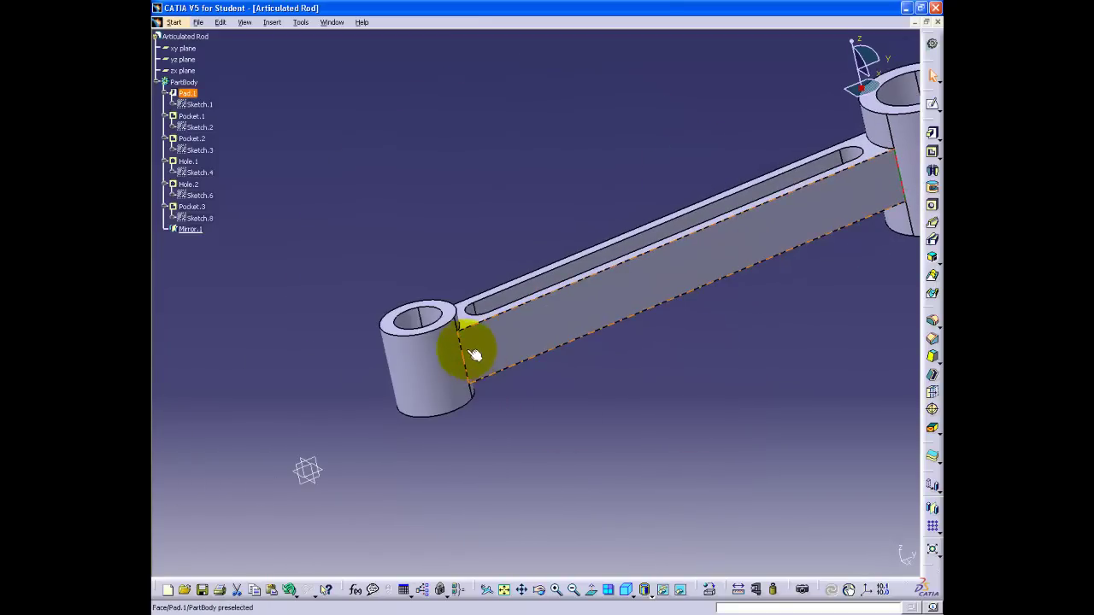
middle_click_drag(359, 299, 442, 407)
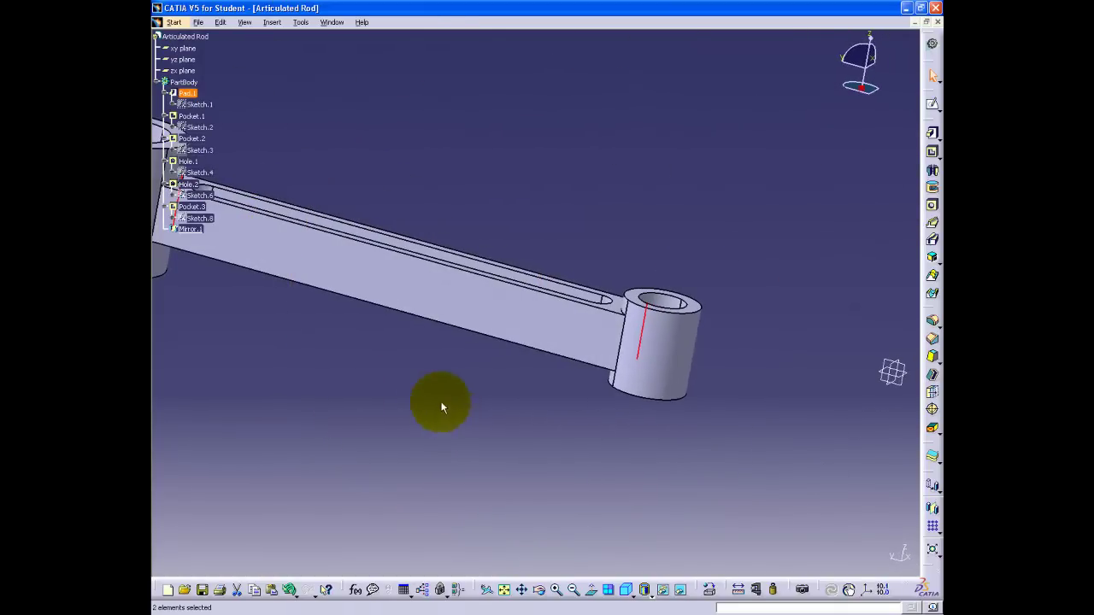
middle_click_drag(376, 378, 516, 386)
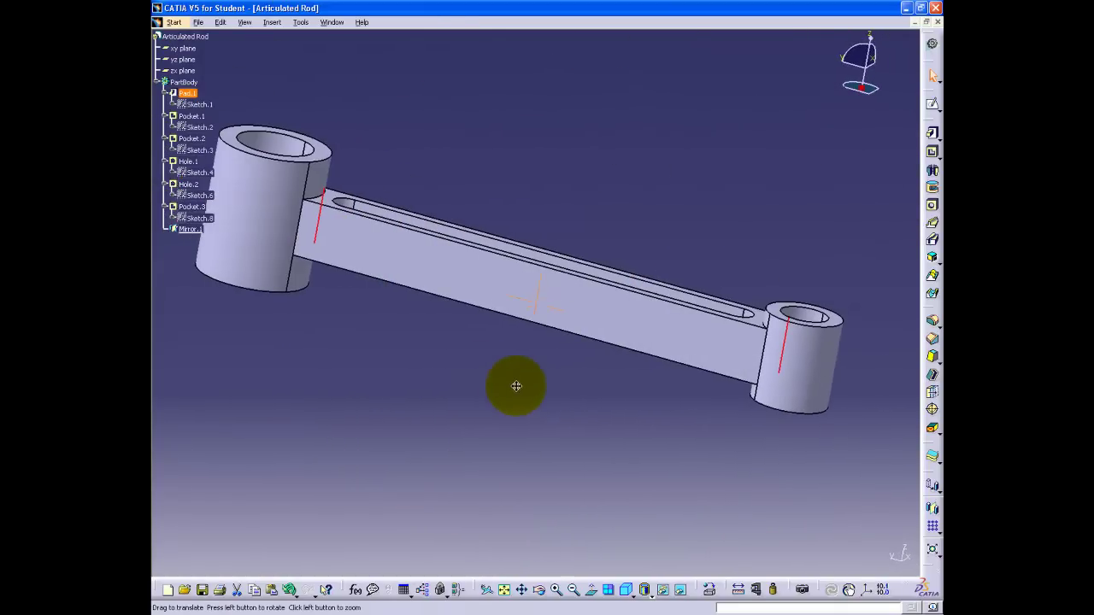
left_click(765, 353, "ctrl")
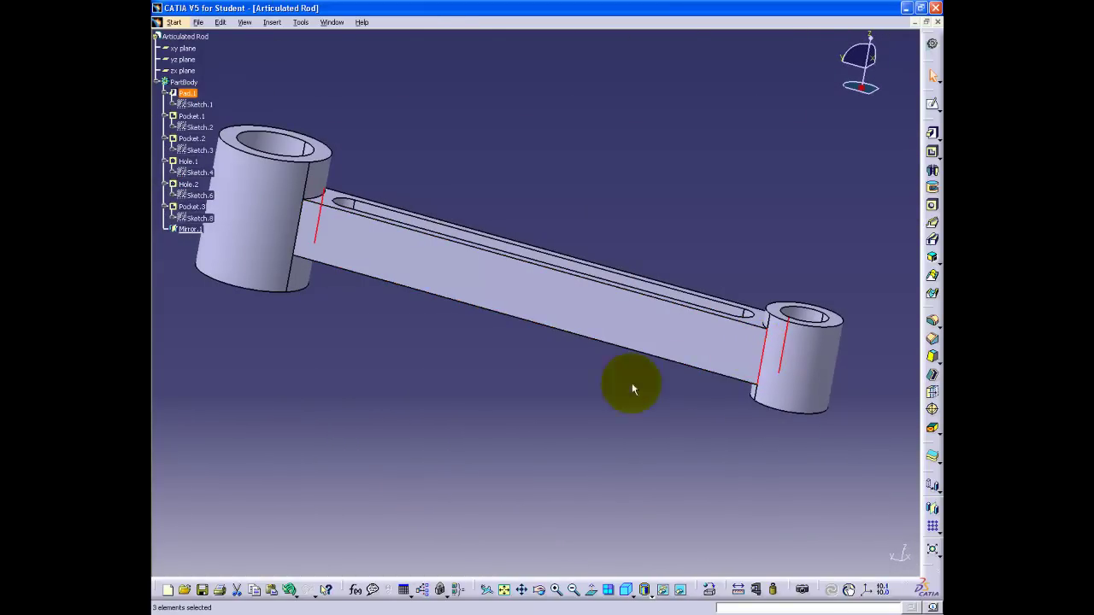
left_click(297, 231, "ctrl")
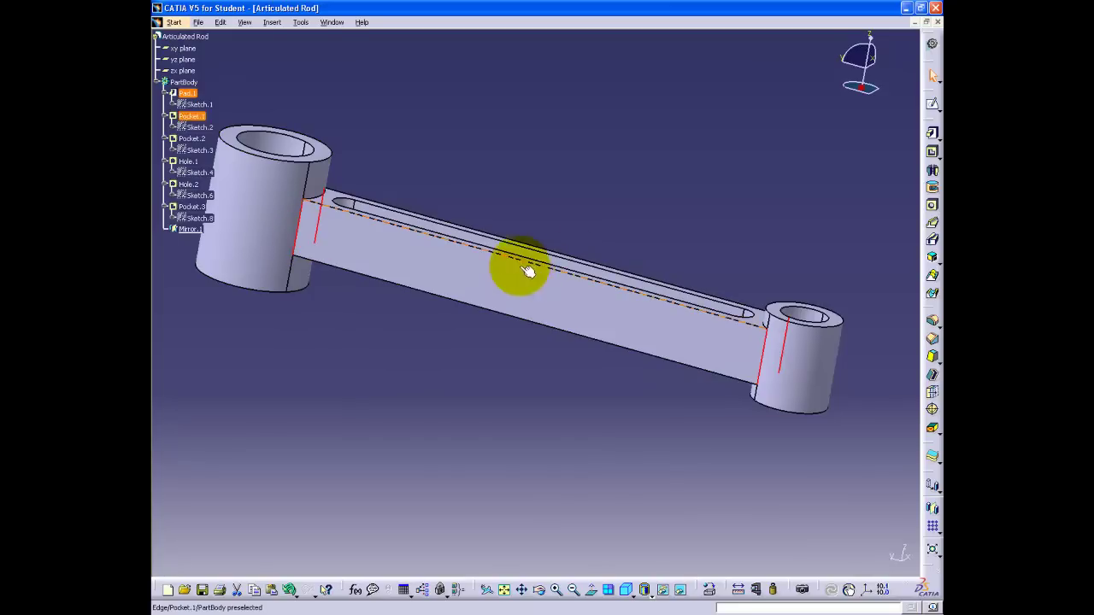
left_click(934, 321)
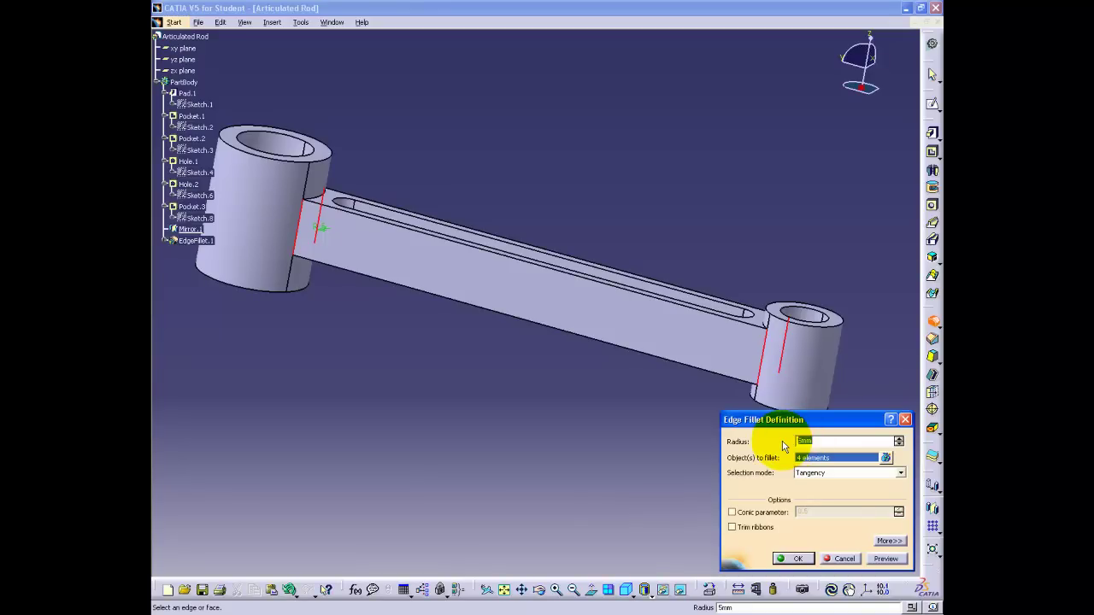
type("24mm")
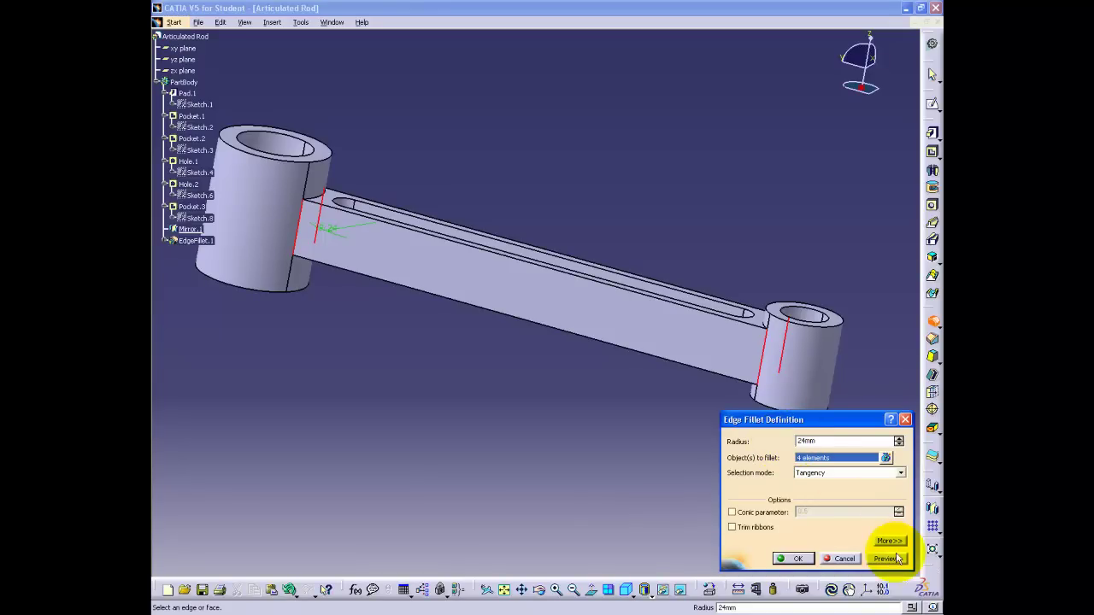
left_click(888, 559)
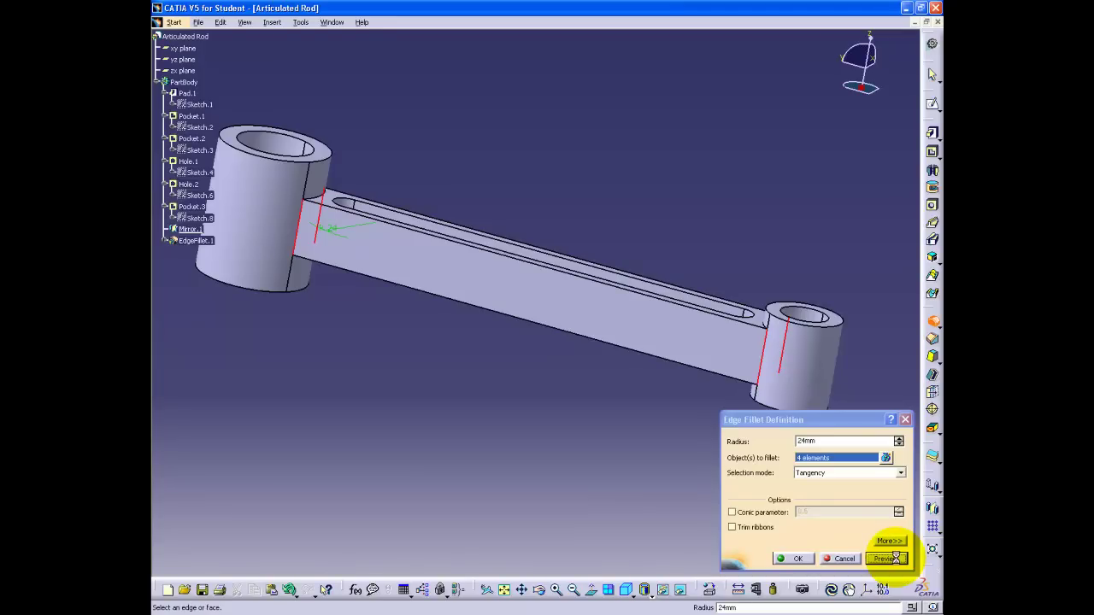
left_click(791, 559)
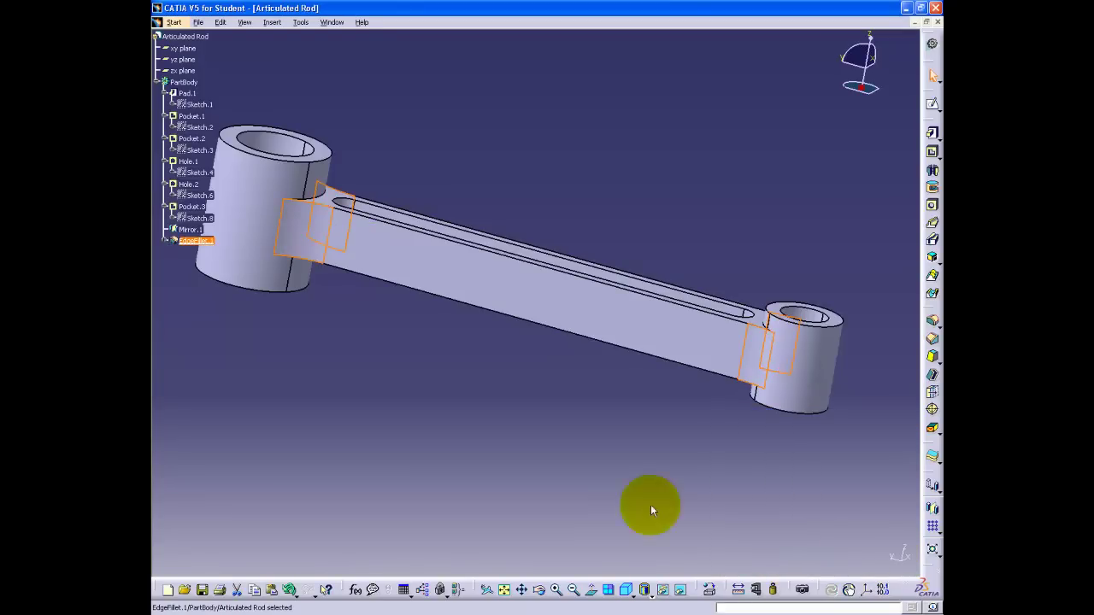
middle_click_drag(516, 387, 509, 462)
left_click(626, 590)
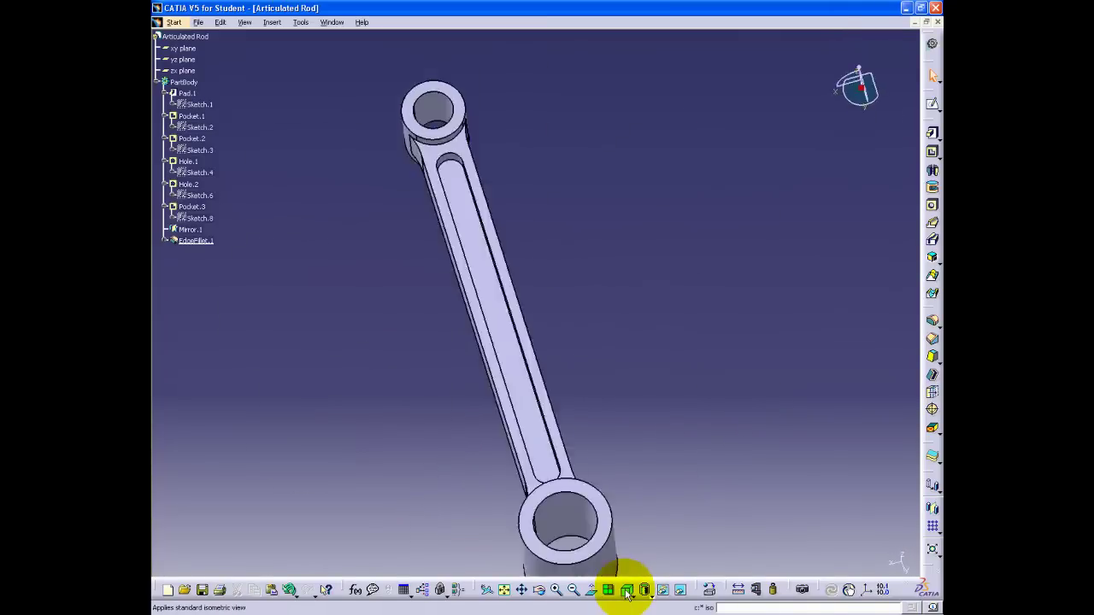
middle_click_drag(501, 538, 543, 507)
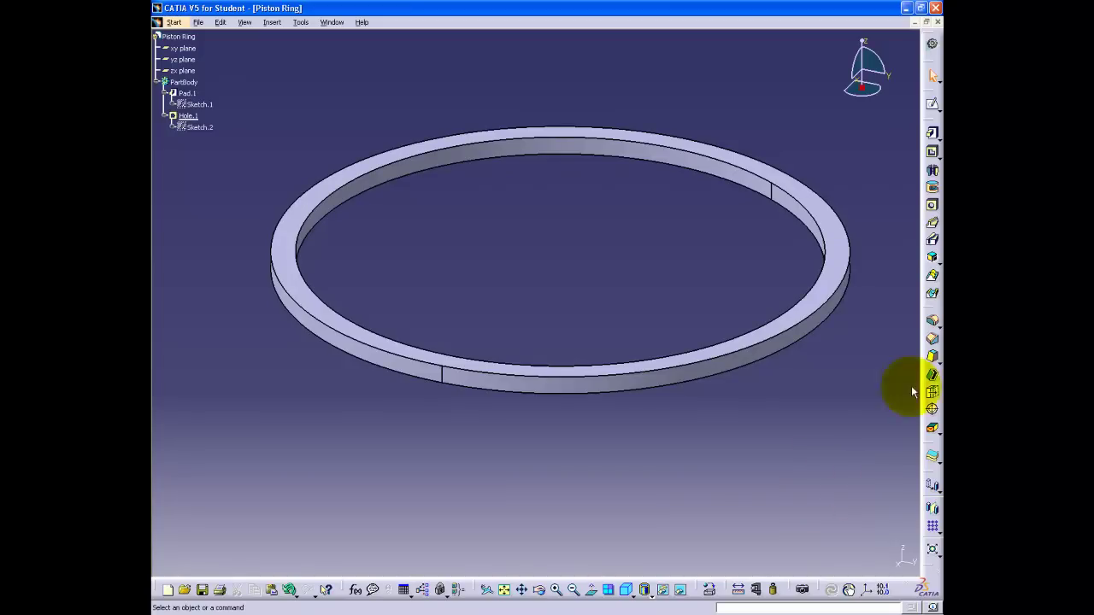
Step: Place a reference point on the piston ring's outer cylindrical face, about 42 mm from the default middle point
left_click_drag(931, 129, 912, 43)
left_click(934, 507)
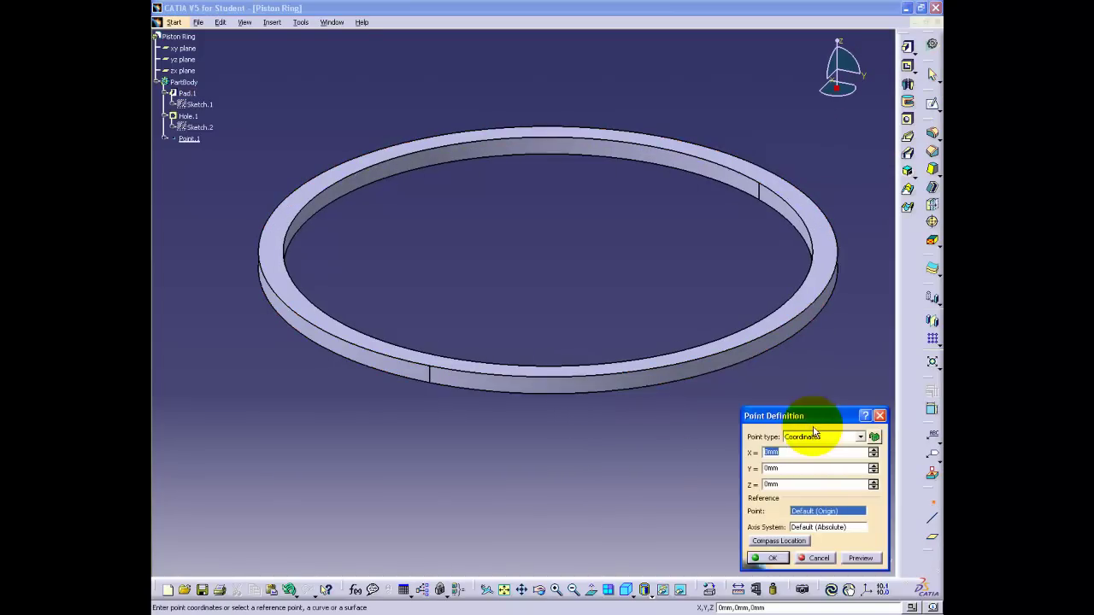
left_click(614, 387)
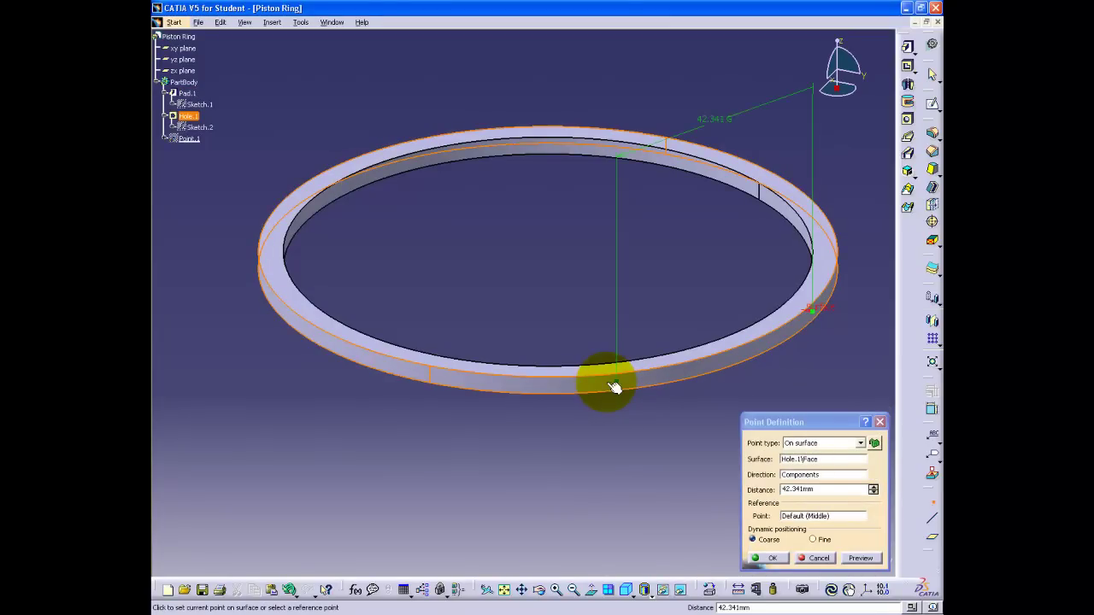
left_click(851, 557)
left_click(769, 557)
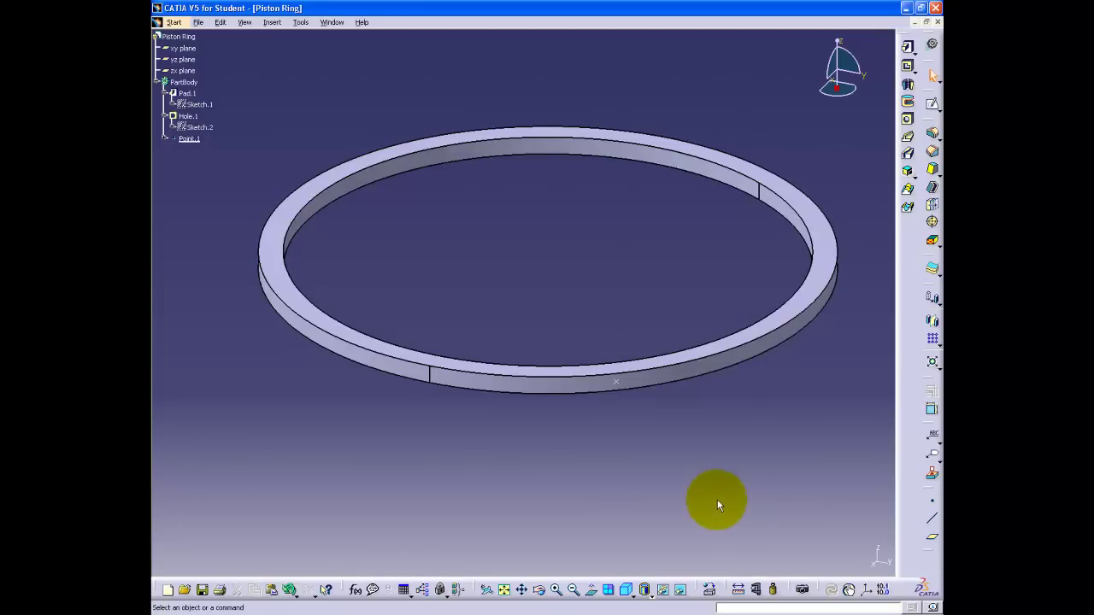
Step: Create a reference plane tangent to the ring's outer face at the new point
left_click(935, 544)
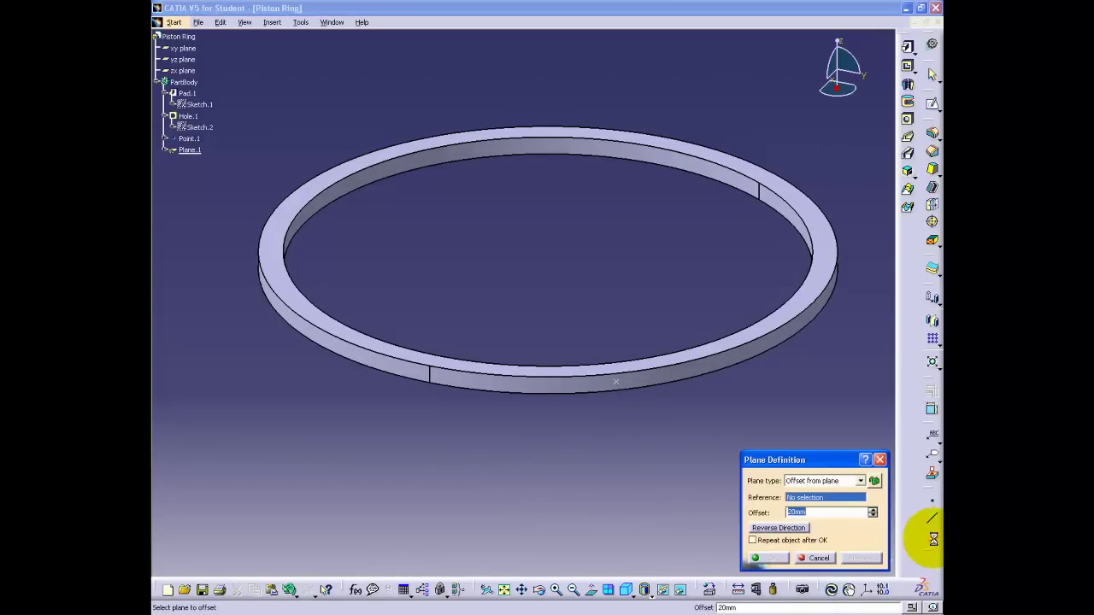
left_click(842, 481)
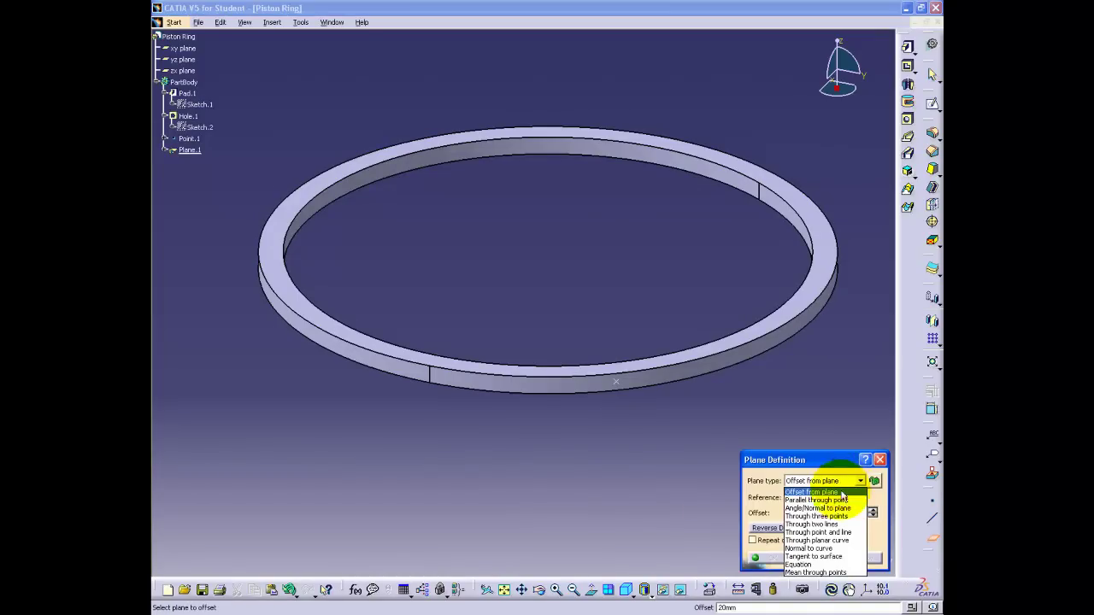
left_click(816, 557)
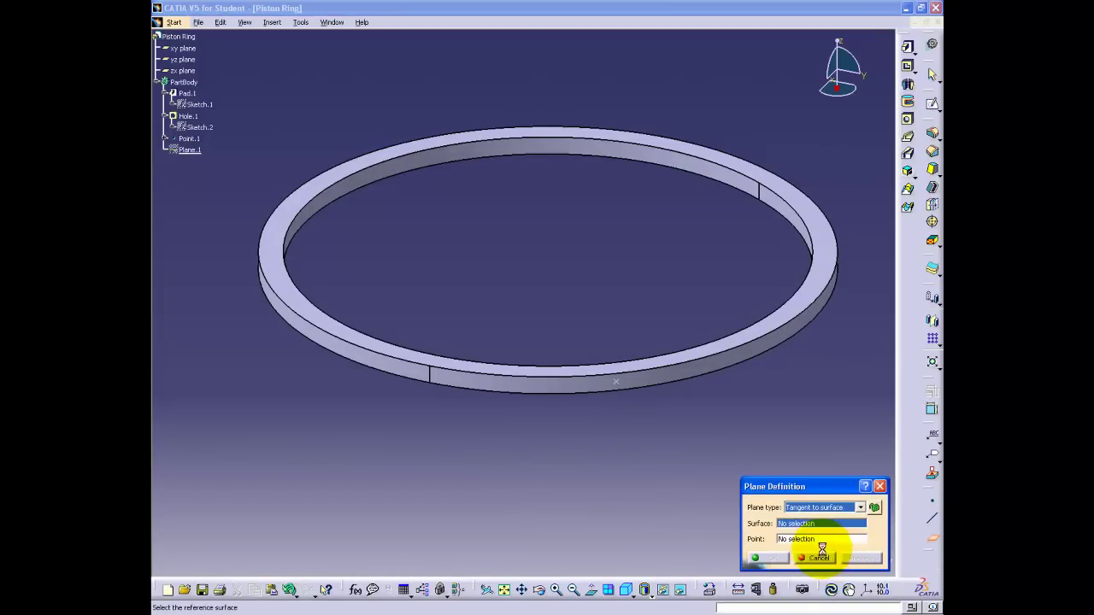
left_click(660, 374)
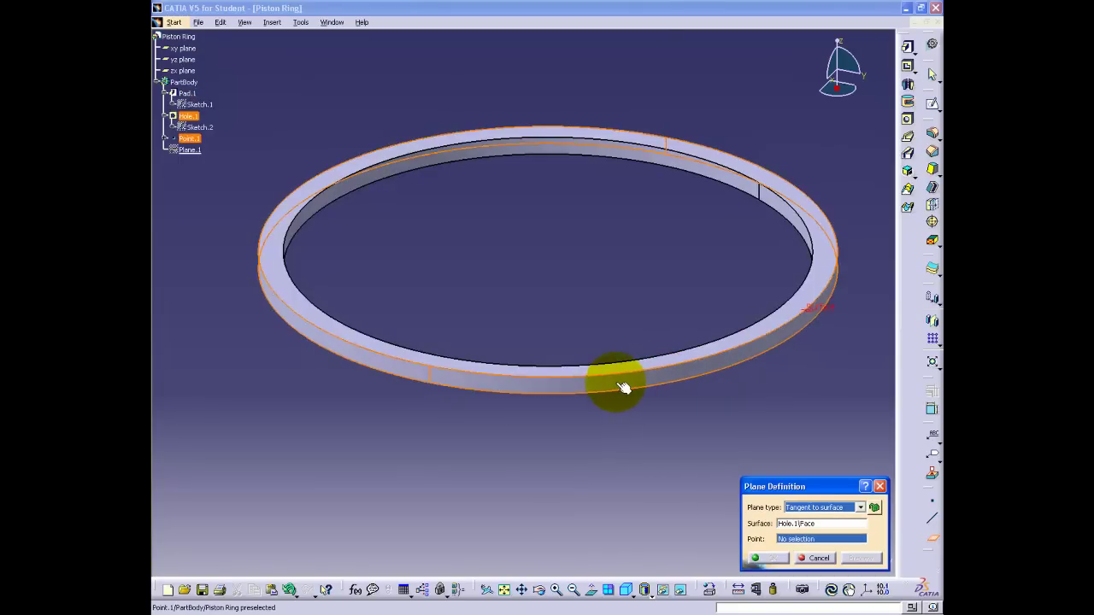
left_click(623, 387)
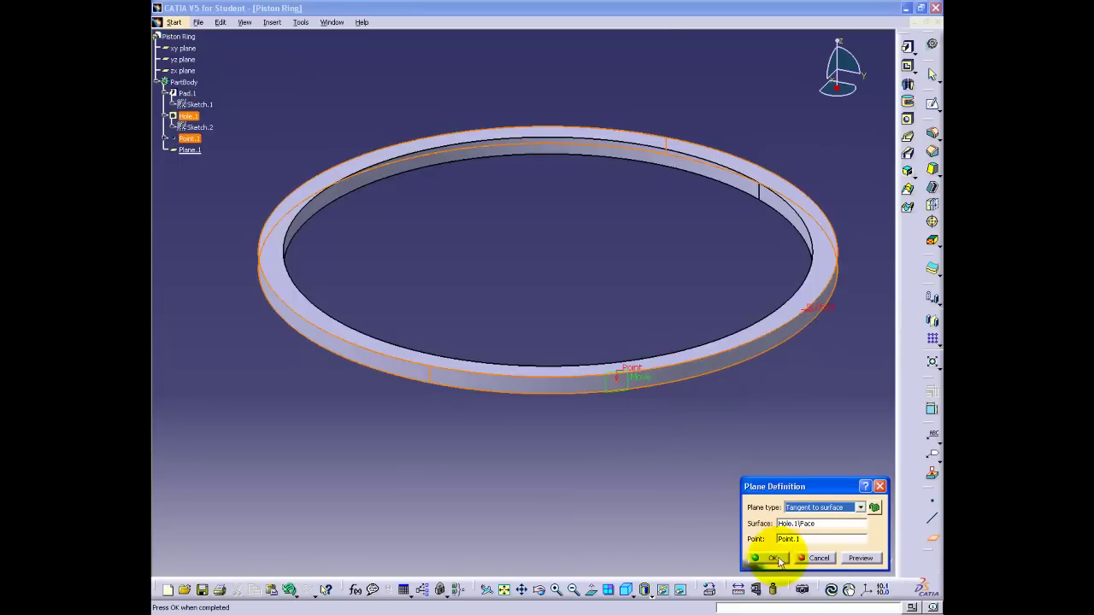
left_click(773, 558)
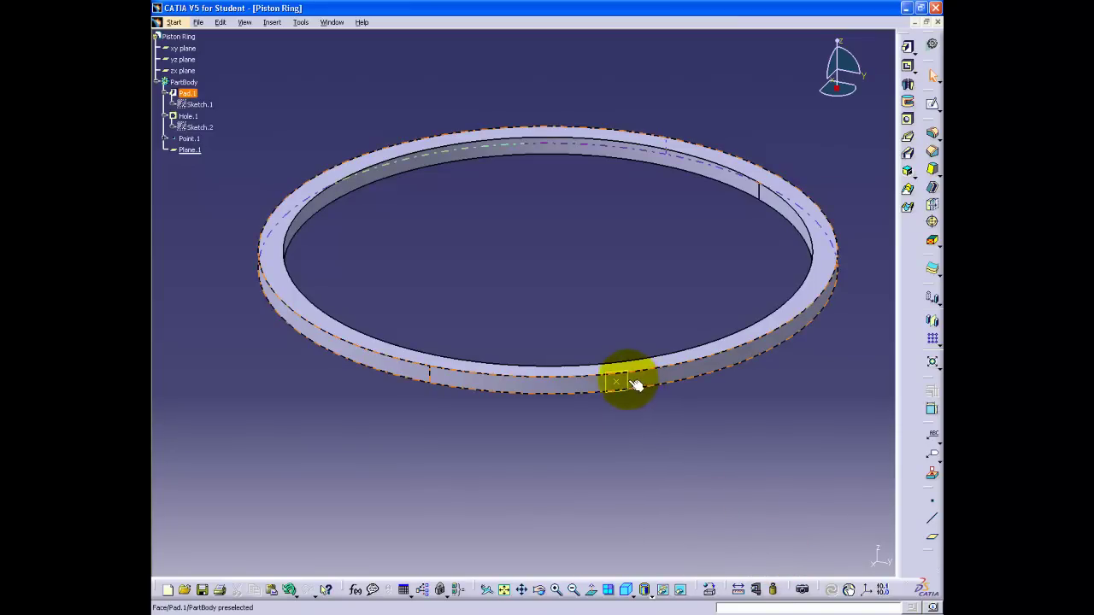
Step: Start a sketch on the tangent plane and draw a rectangle about 20 mm wide above the ring
left_click(931, 102)
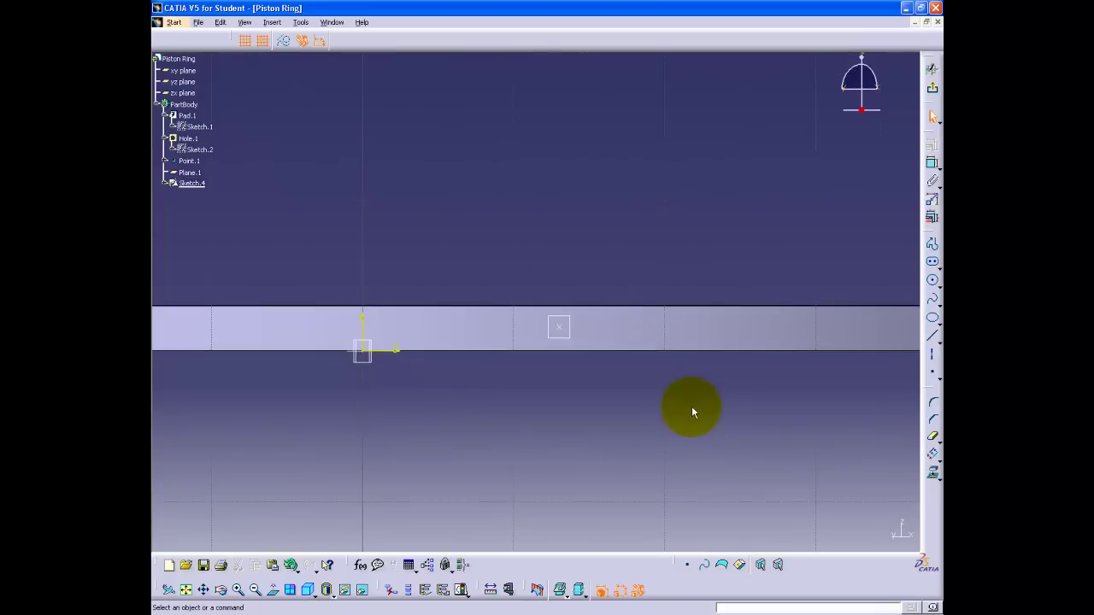
left_click(934, 263)
left_click(785, 274)
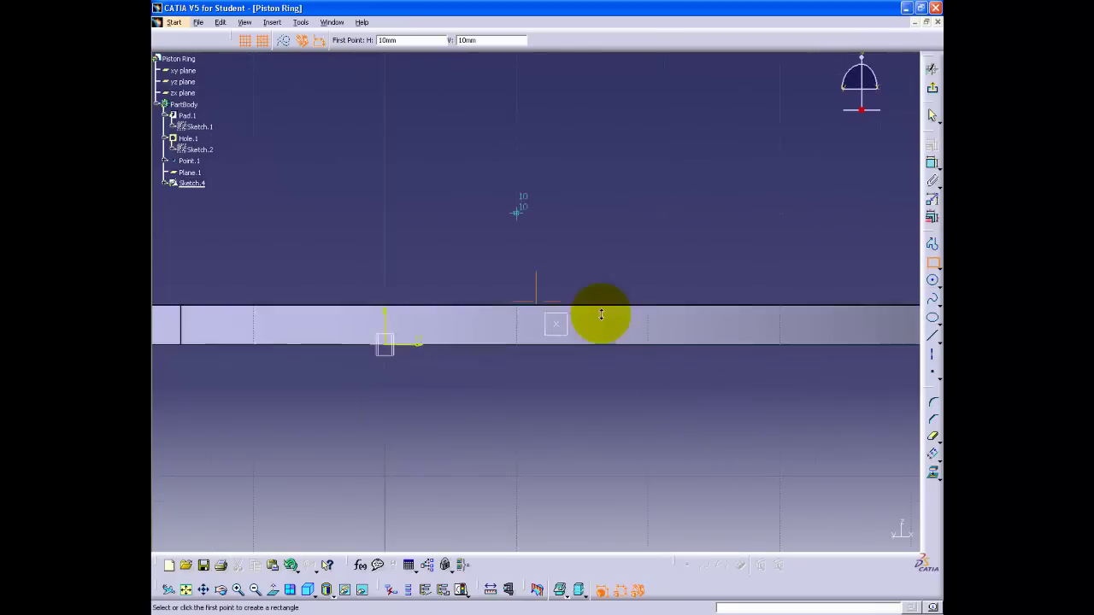
left_click(521, 142)
left_click(713, 237)
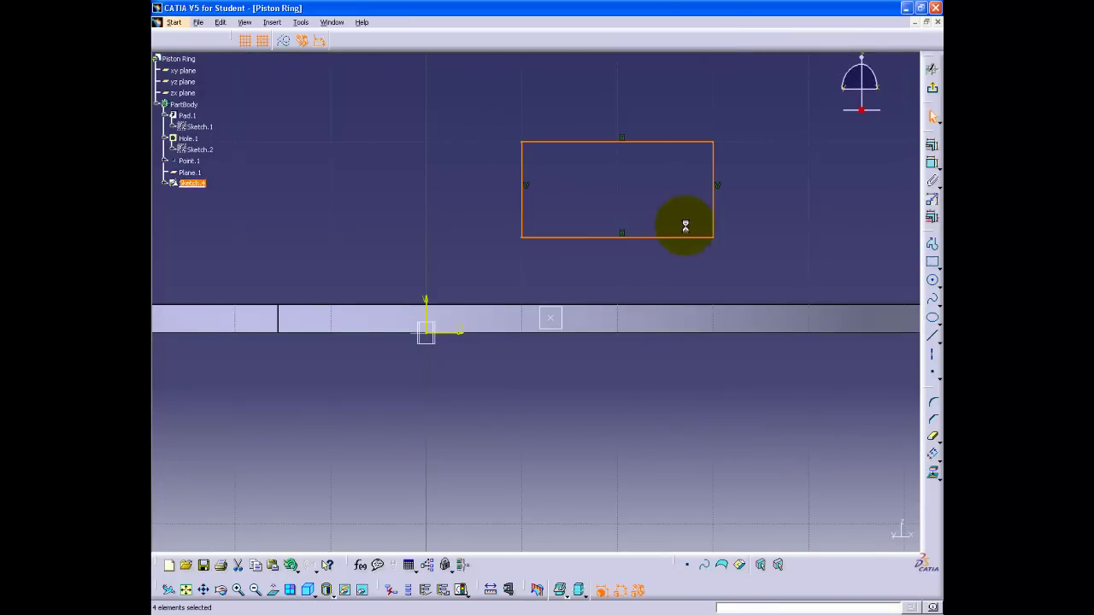
left_click(662, 273)
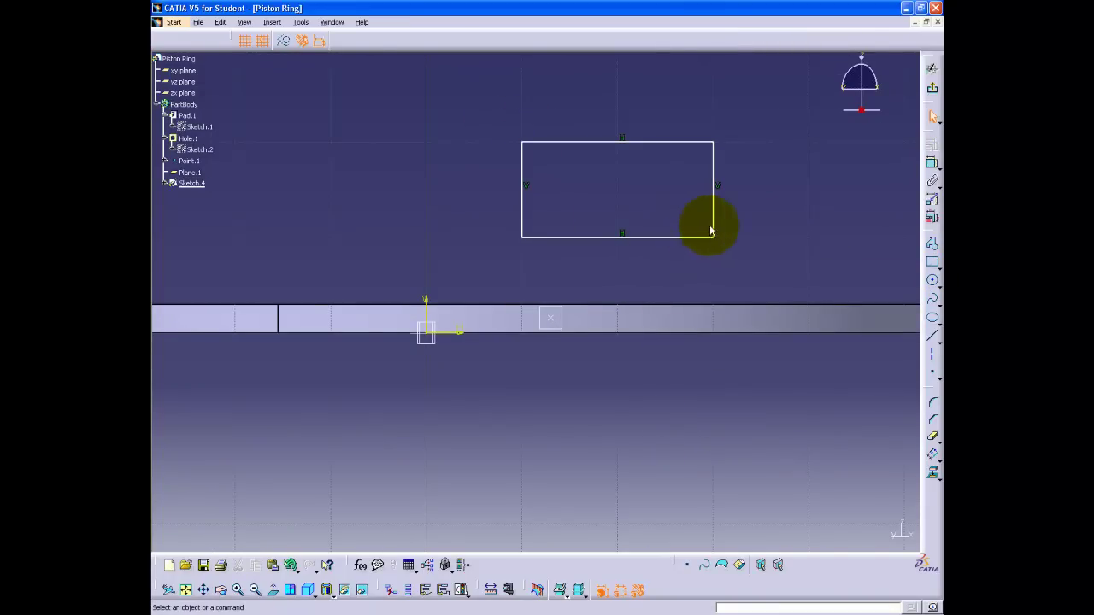
Step: Dimension the rectangle's width as 1 mm and delete the vertical constraints on its two long sides
left_click(528, 186)
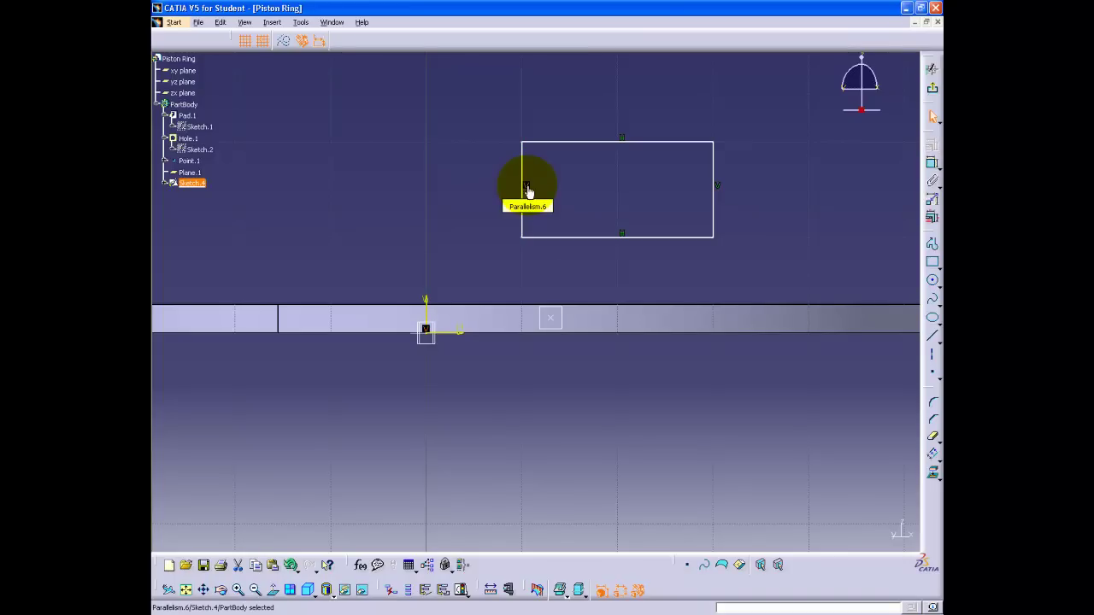
left_click(524, 177)
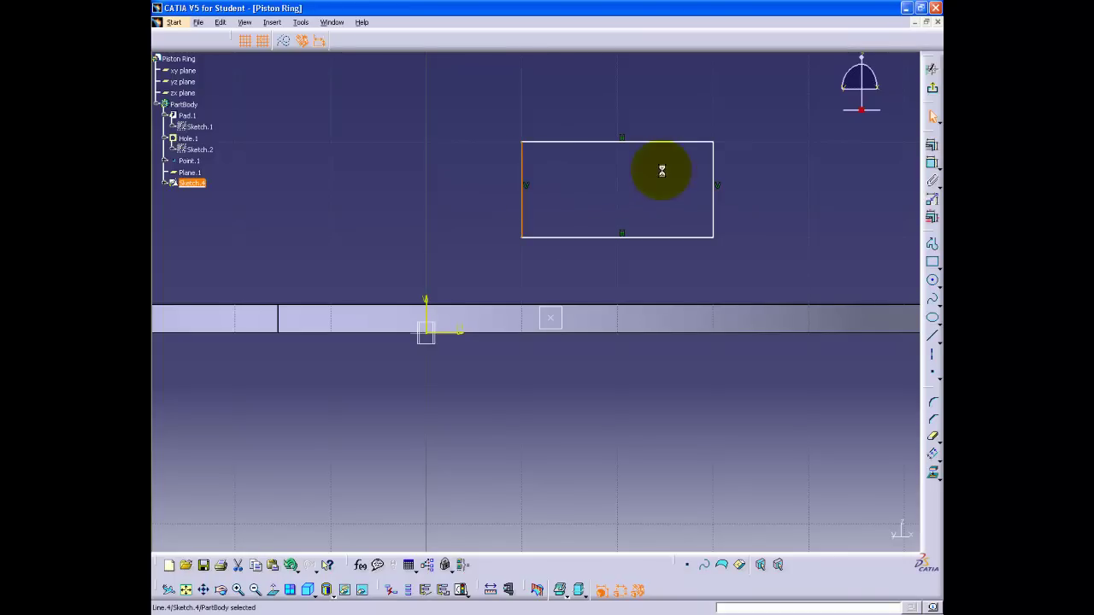
left_click(713, 175, "ctrl")
left_click(932, 162)
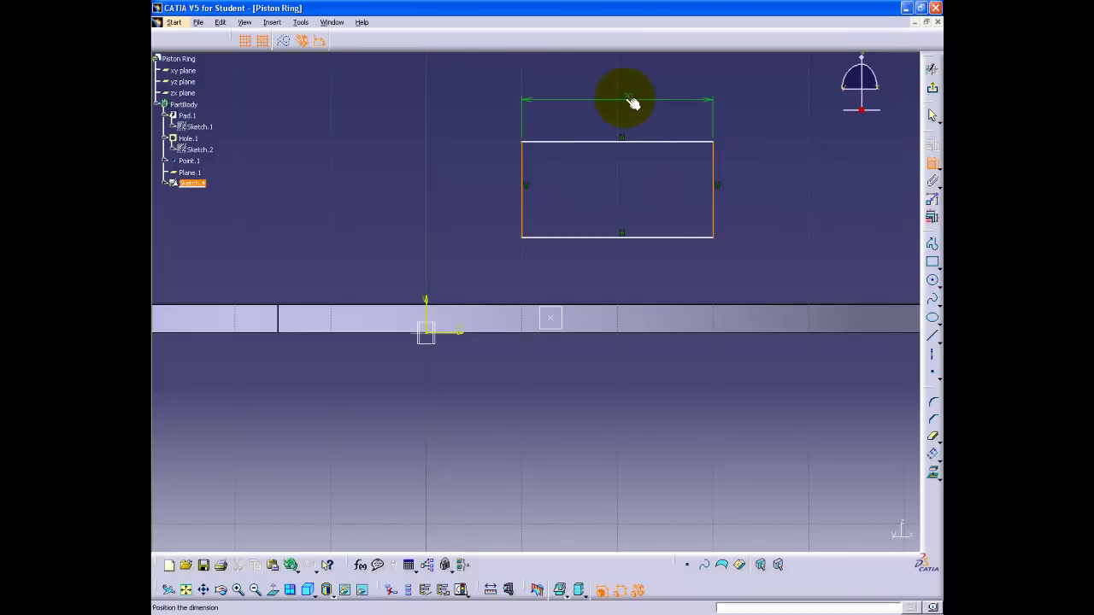
double_click(622, 100)
type("3")
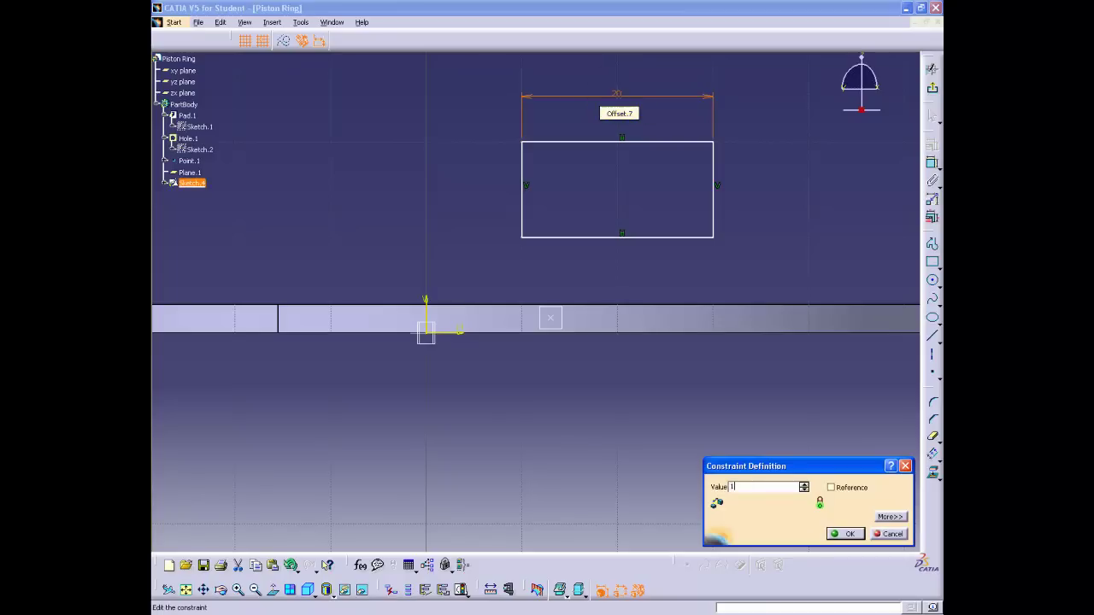
key("Return")
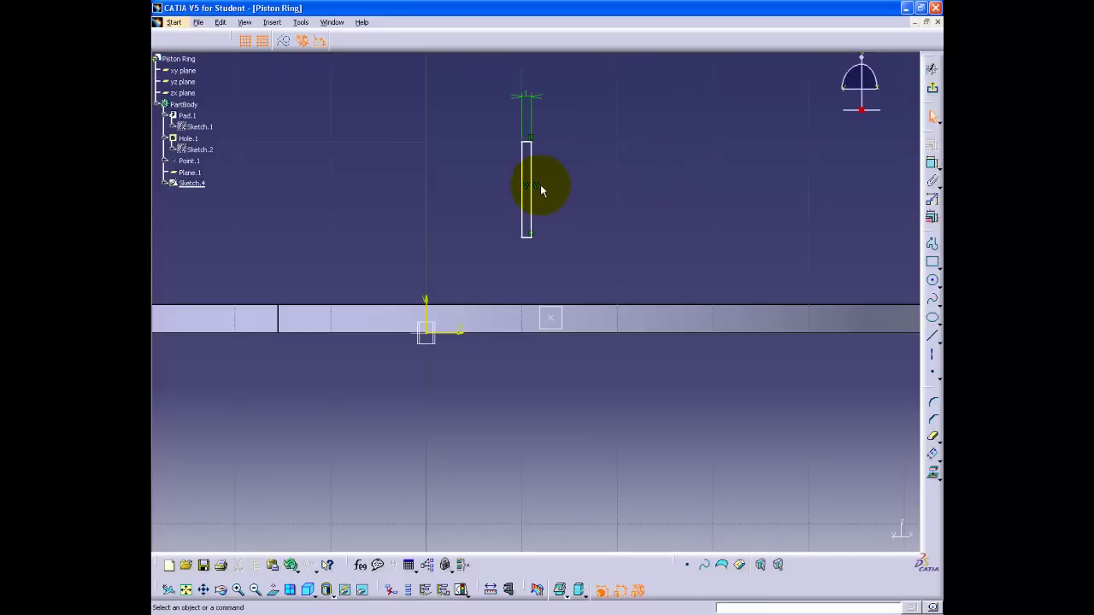
left_click(535, 187)
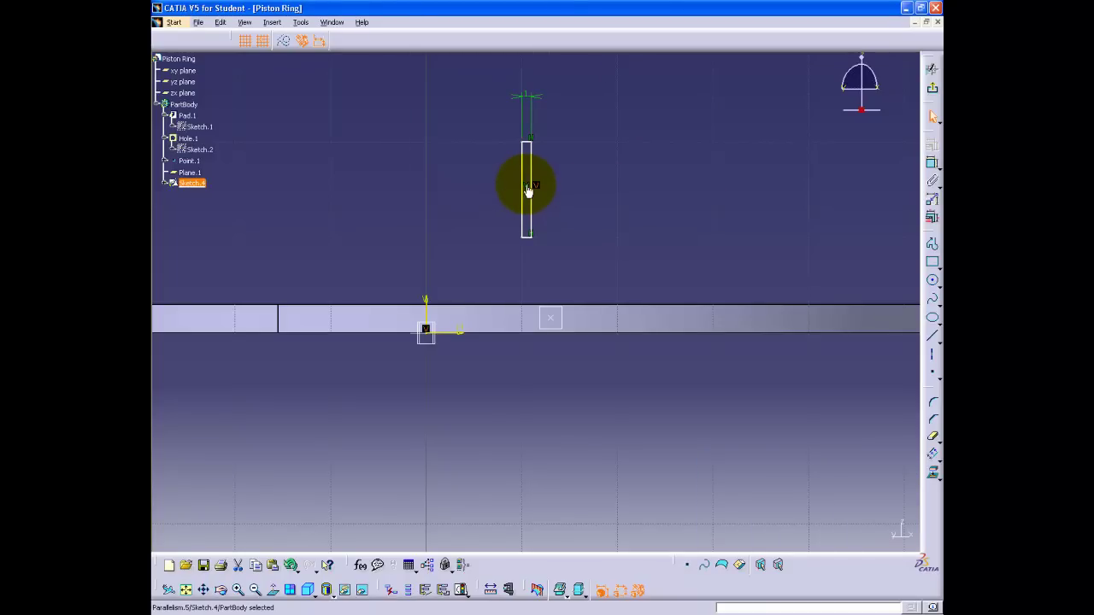
left_click(527, 187, "ctrl")
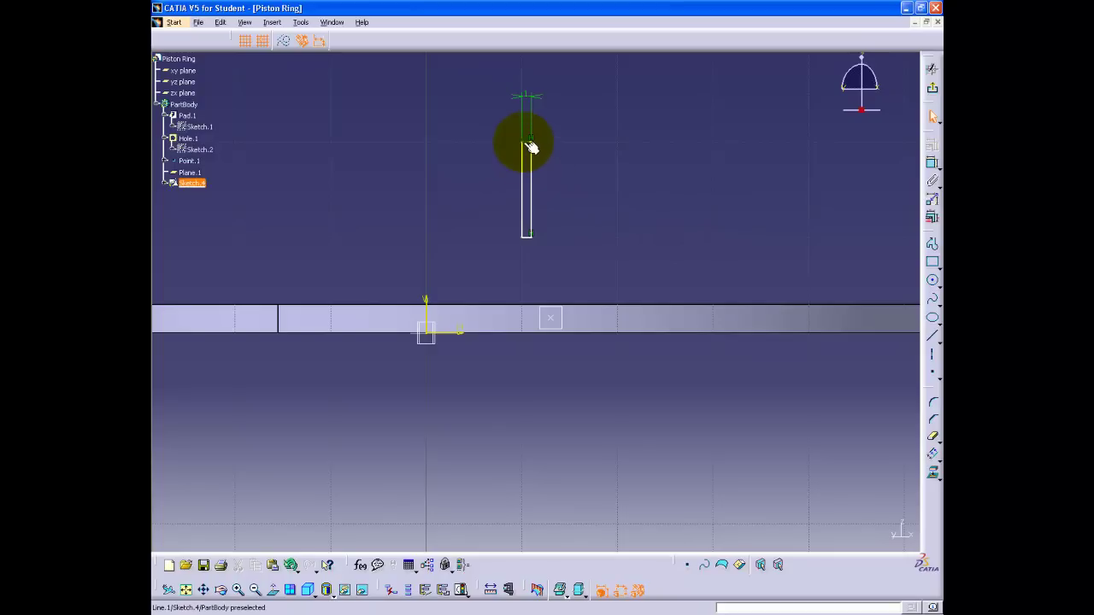
Step: Make the rectangle's upper and lower short sides coincident with the ring's upper and lower edges
left_click(595, 310)
left_click(933, 154)
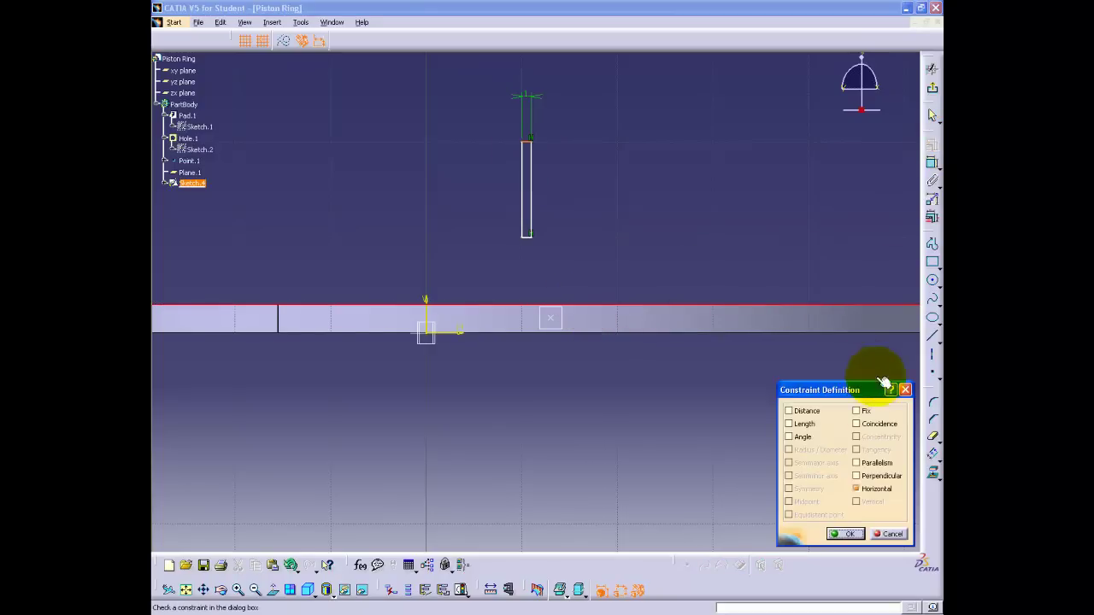
left_click(857, 424)
left_click(857, 488)
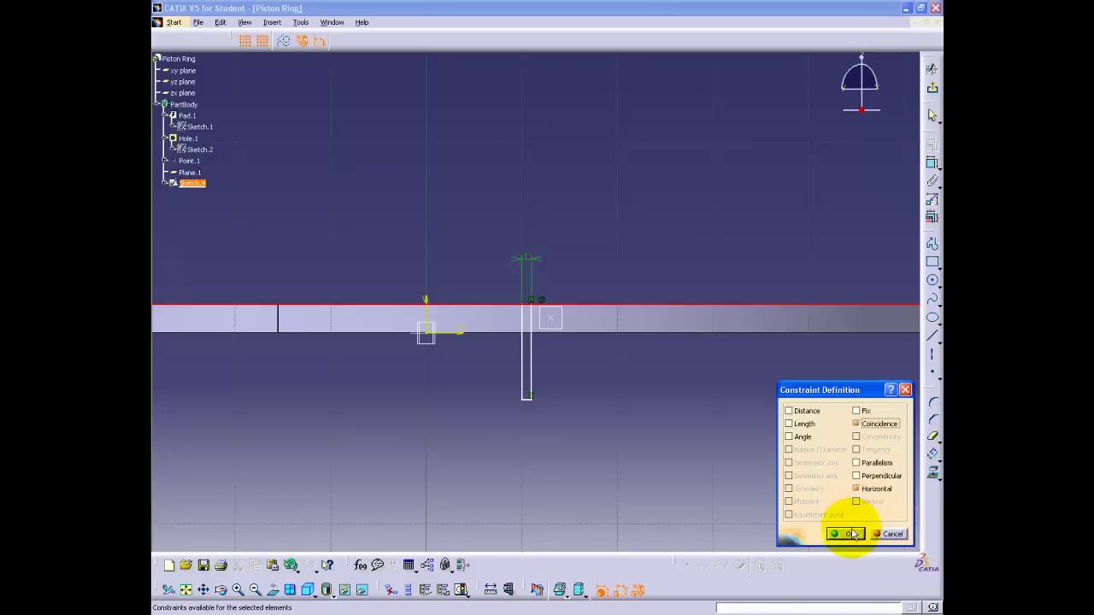
left_click(844, 533)
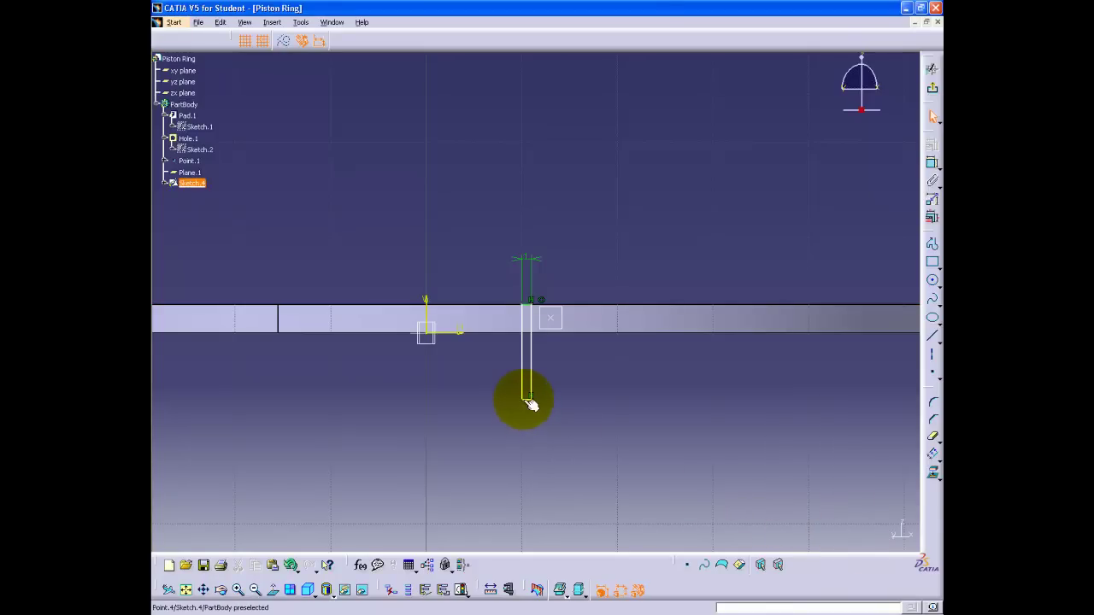
left_click(516, 333, "ctrl")
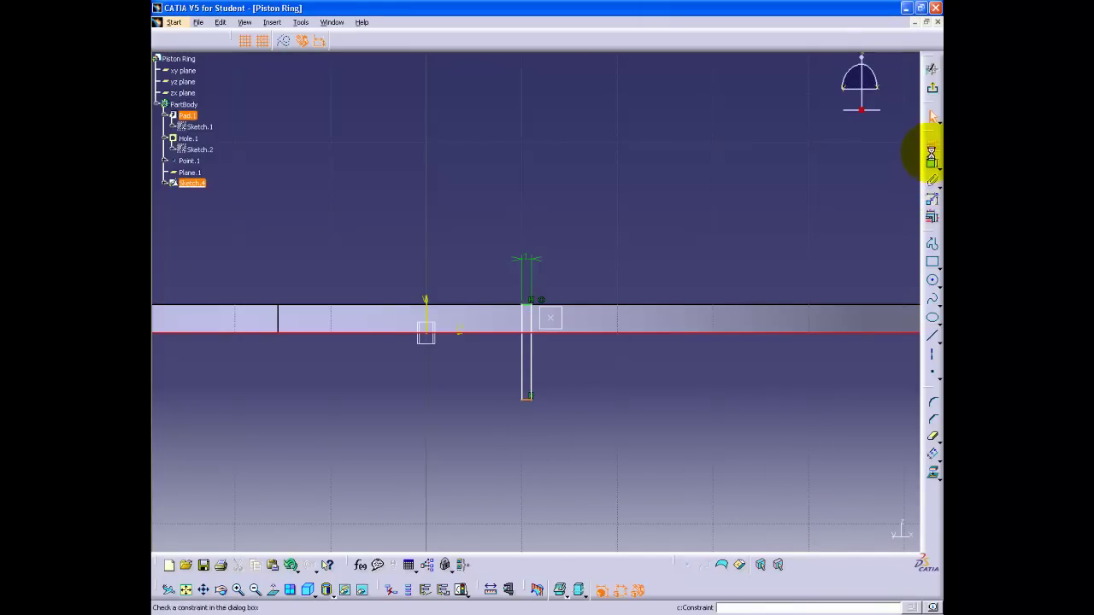
left_click(932, 154)
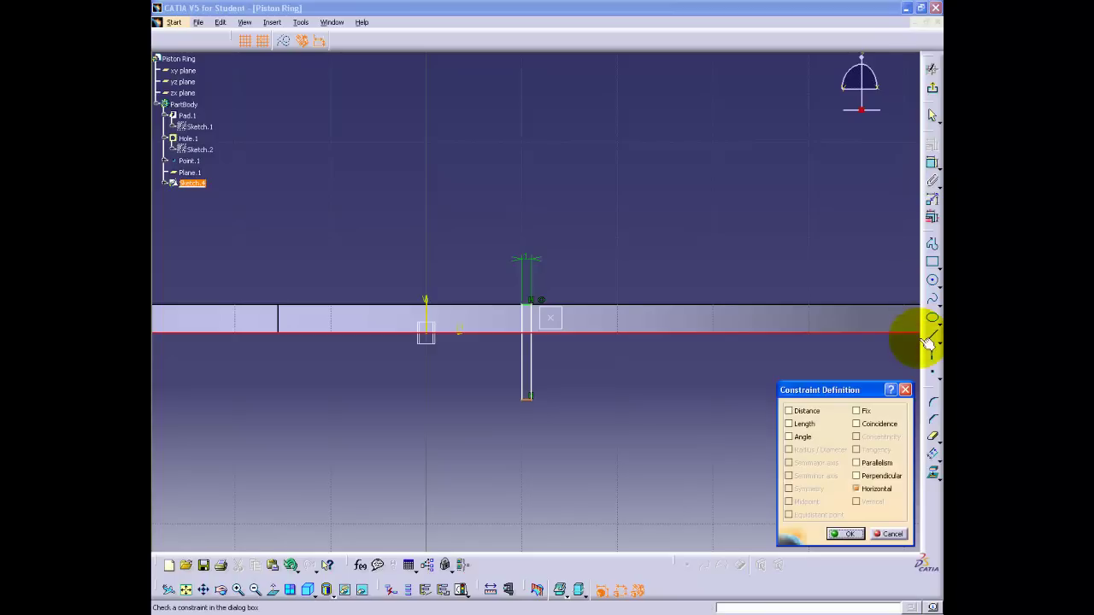
left_click(843, 534)
Step: Dimension the angle between the profile's left long side and its lower side, and set it to 135 degrees
middle_click_drag(572, 433, 574, 305)
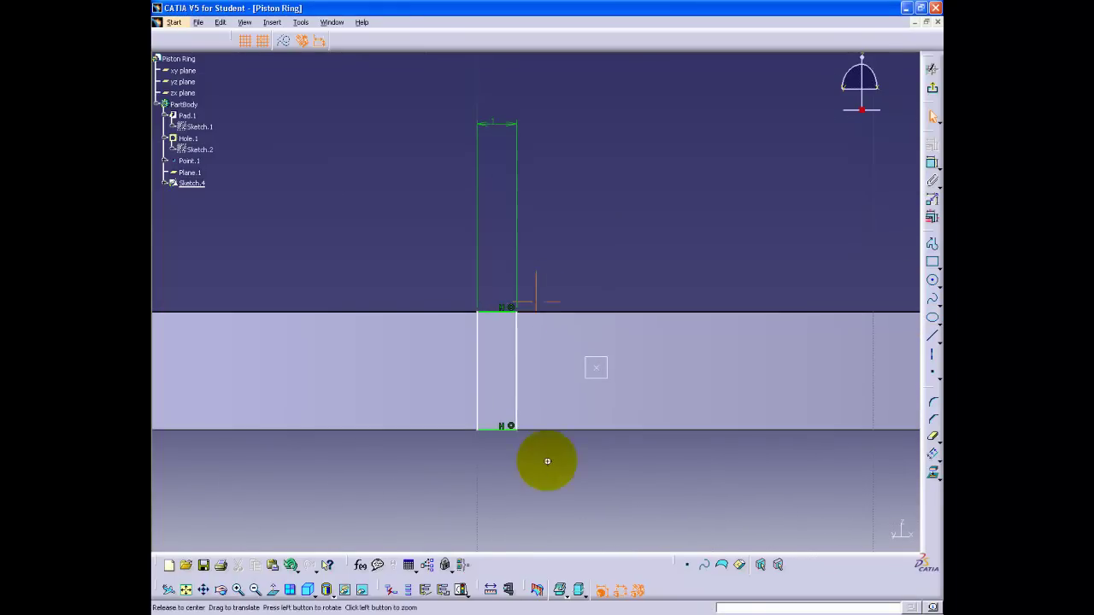
middle_click_drag(549, 459, 569, 410)
left_click(505, 350)
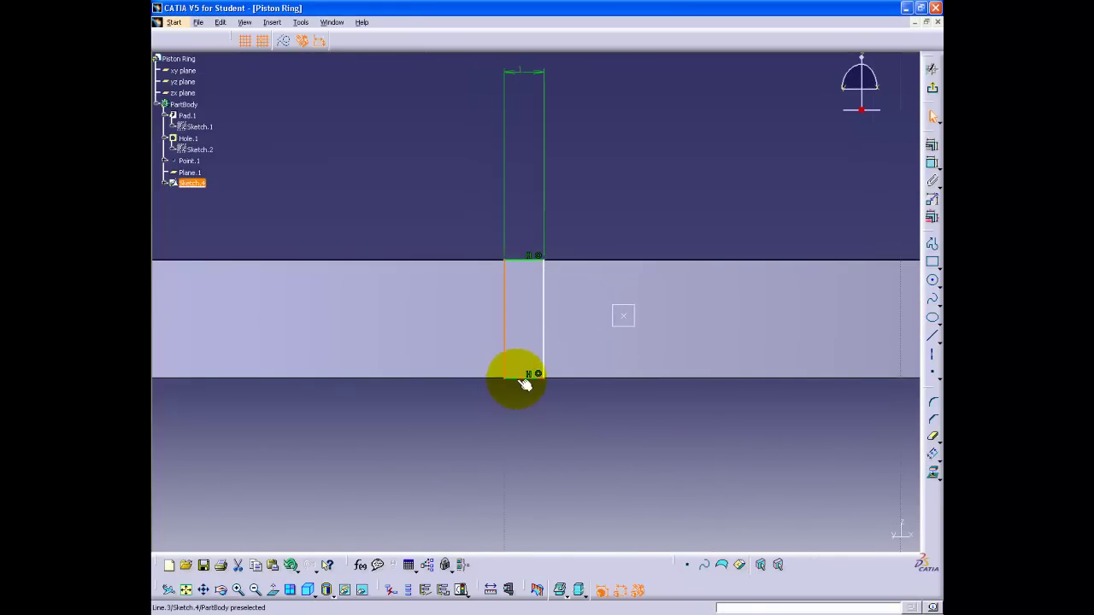
left_click(519, 379, "ctrl")
left_click(930, 163)
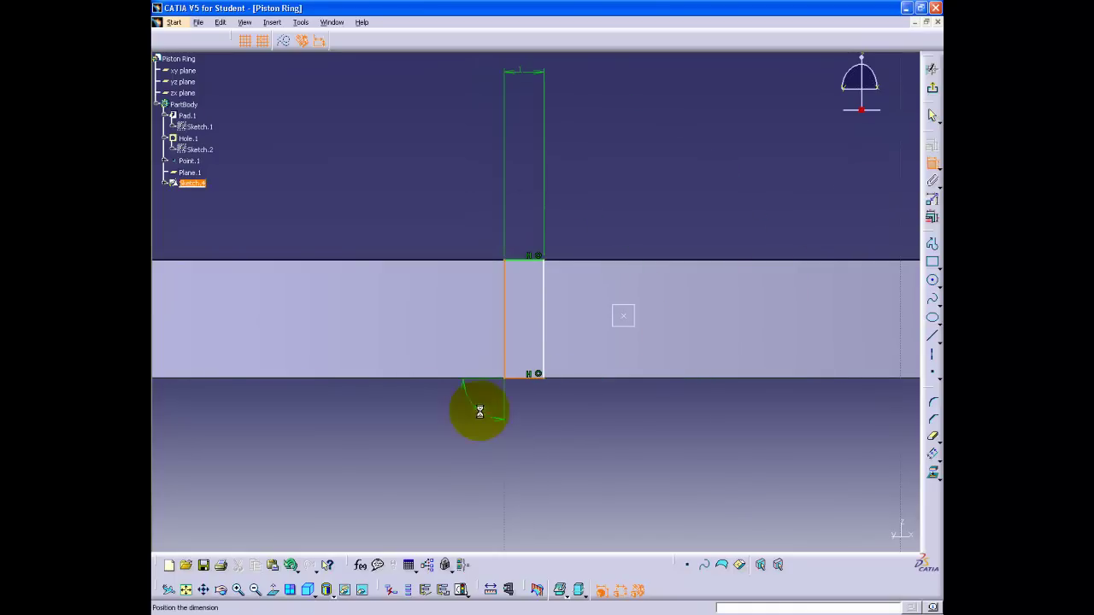
left_click(466, 424)
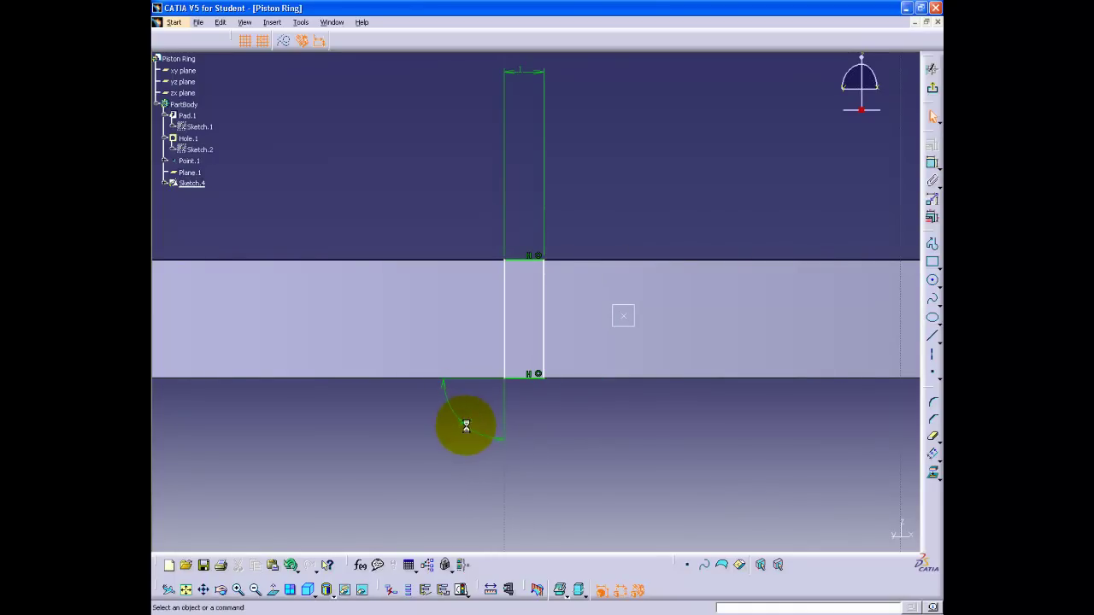
double_click(466, 423)
type("135")
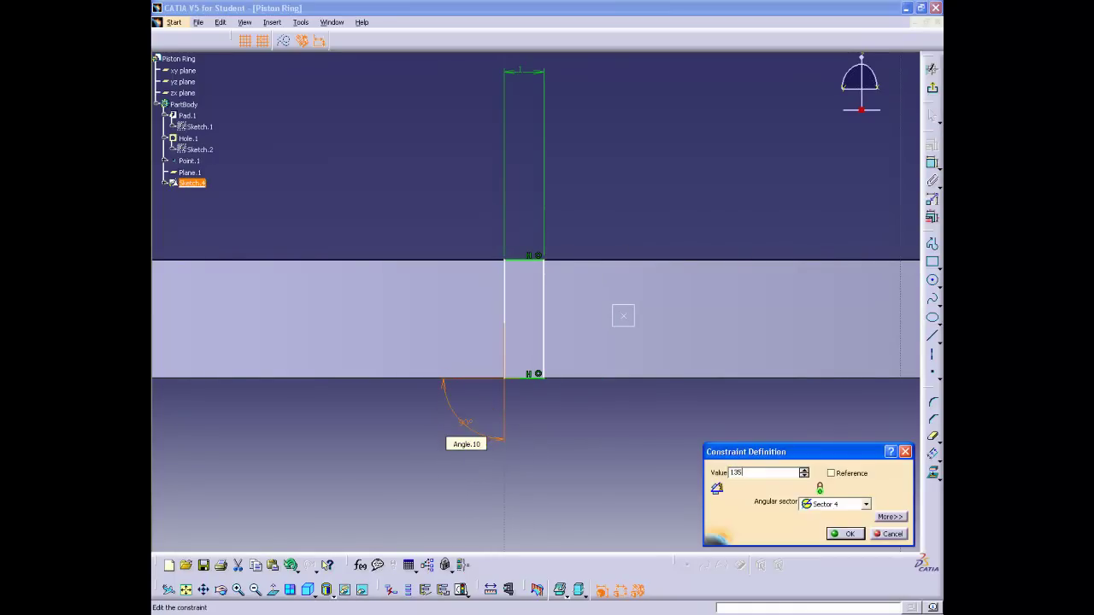
key("Return")
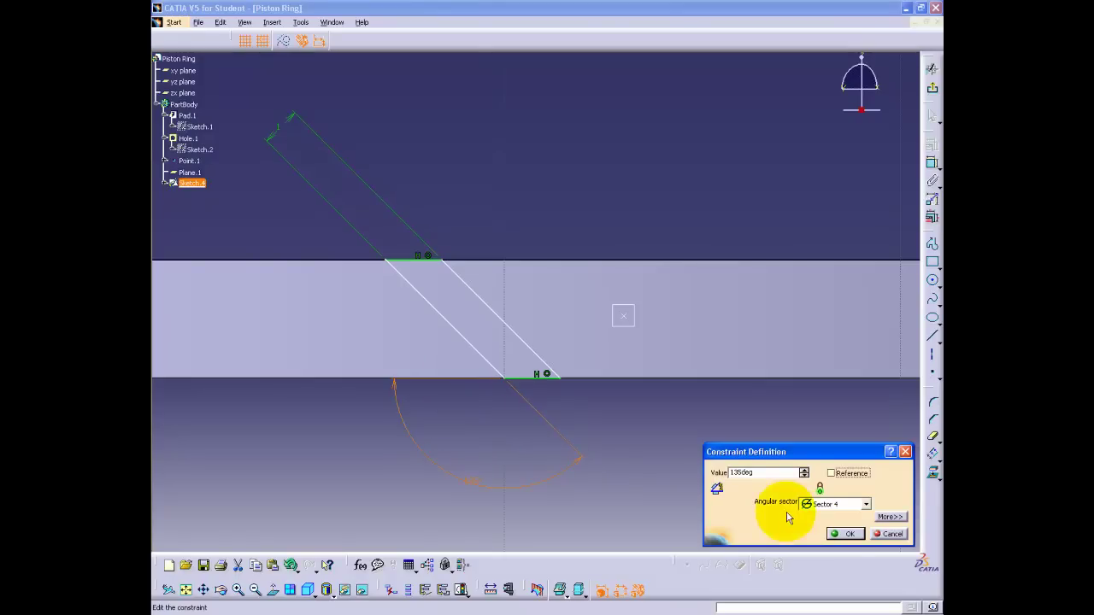
left_click(844, 534)
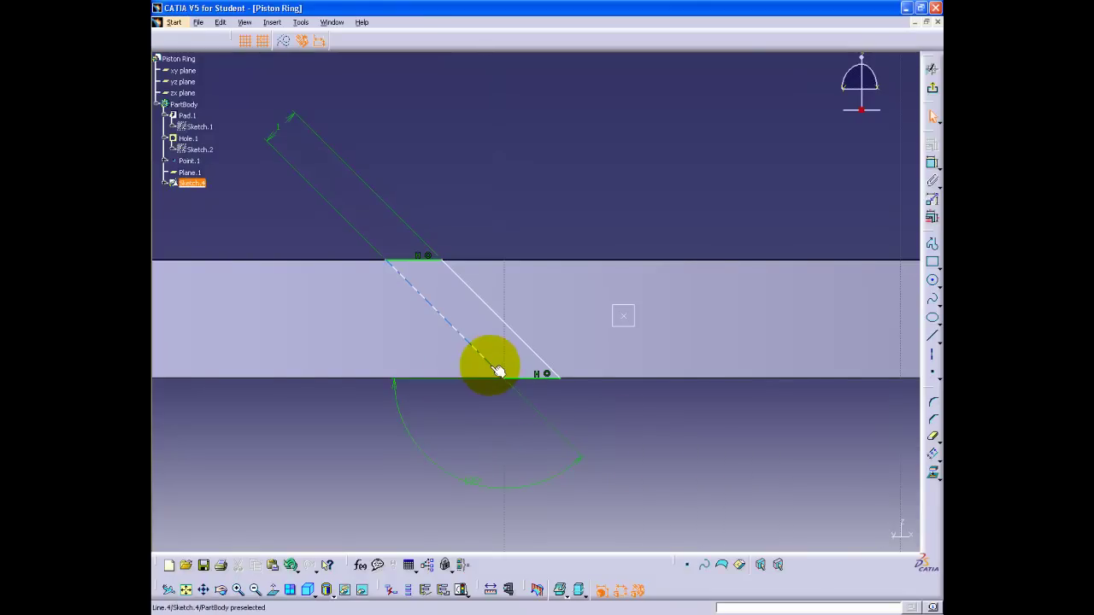
Step: Make the profile's two slanted sides equidistant from the reference point on the tangent plane, and exit the sketch
left_click(623, 315)
left_click(934, 152)
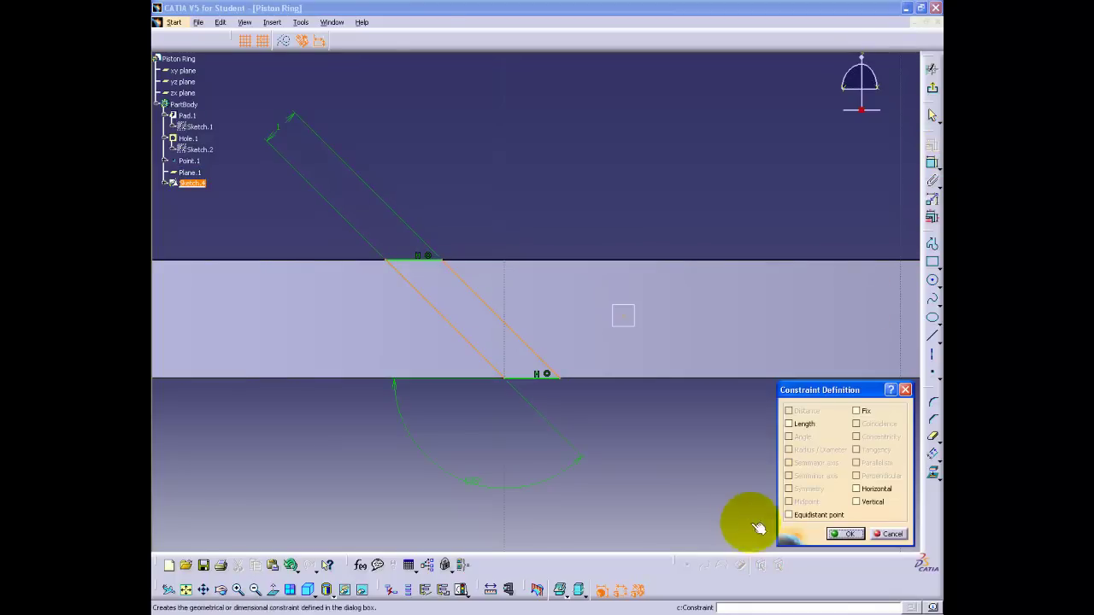
left_click(788, 514)
left_click(841, 535)
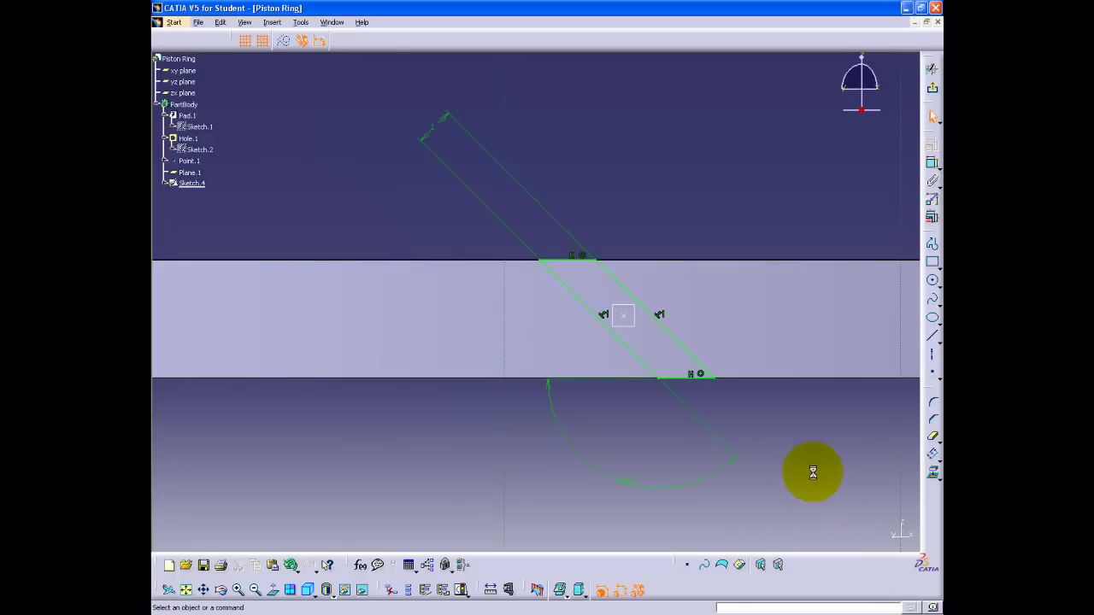
middle_click_drag(764, 411, 766, 468)
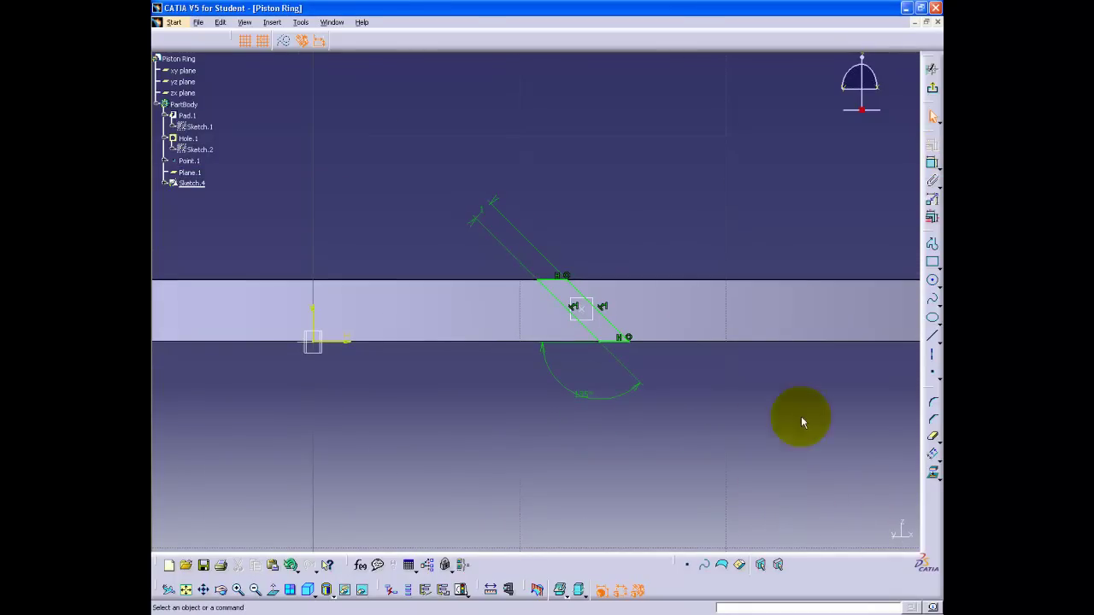
left_click(932, 88)
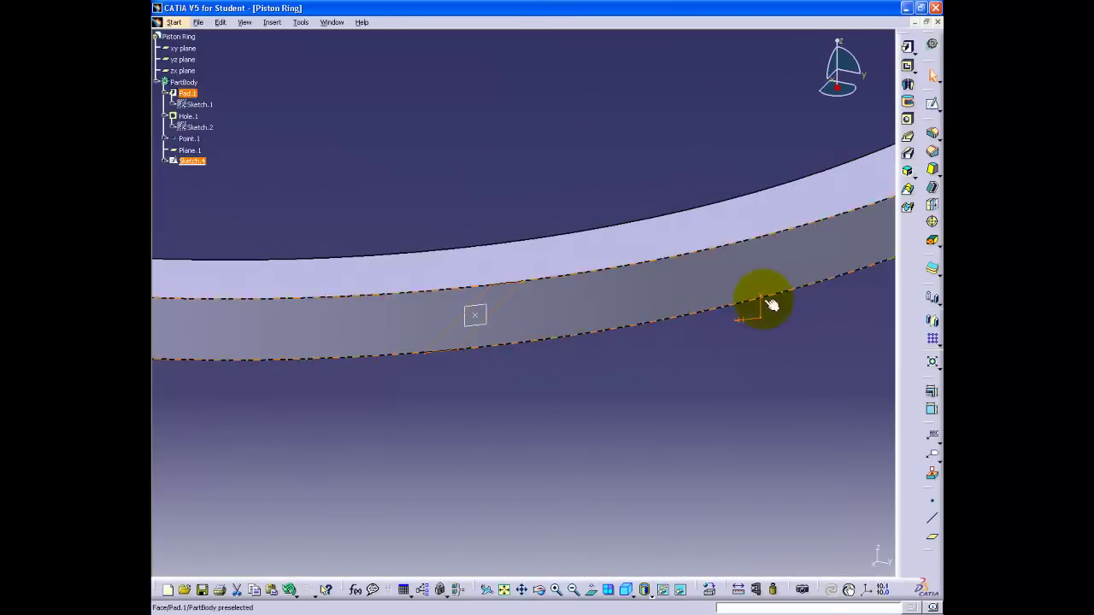
Step: Cut the slanted gap through only the near wall of the ring as a pocket from the sketched profile
middle_click_drag(610, 367, 622, 437)
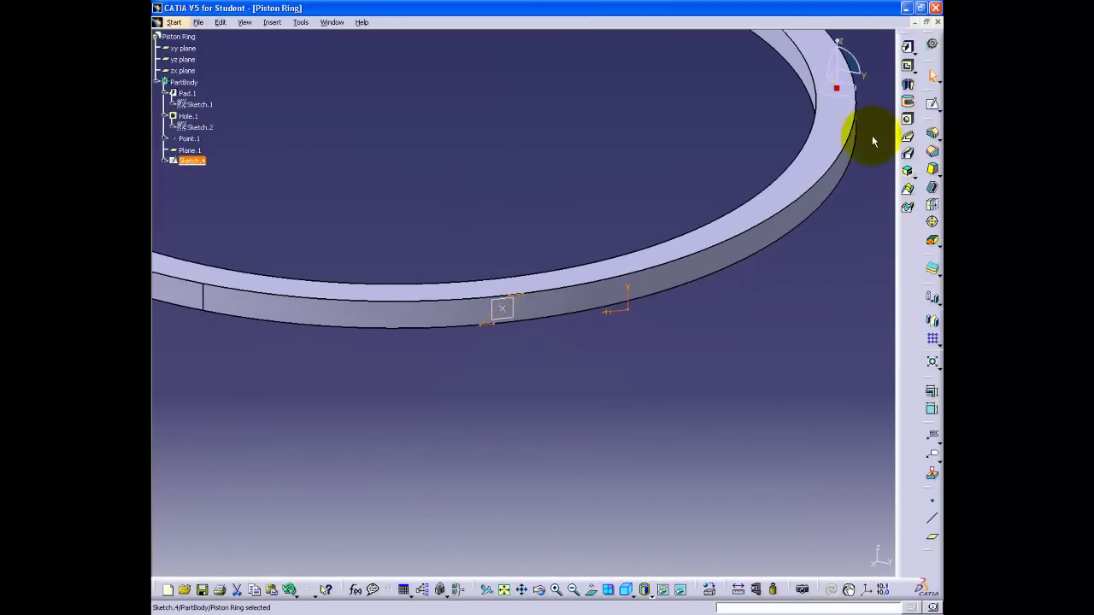
left_click(908, 67)
left_click(861, 407)
left_click(838, 426)
left_click(860, 558)
left_click(786, 565)
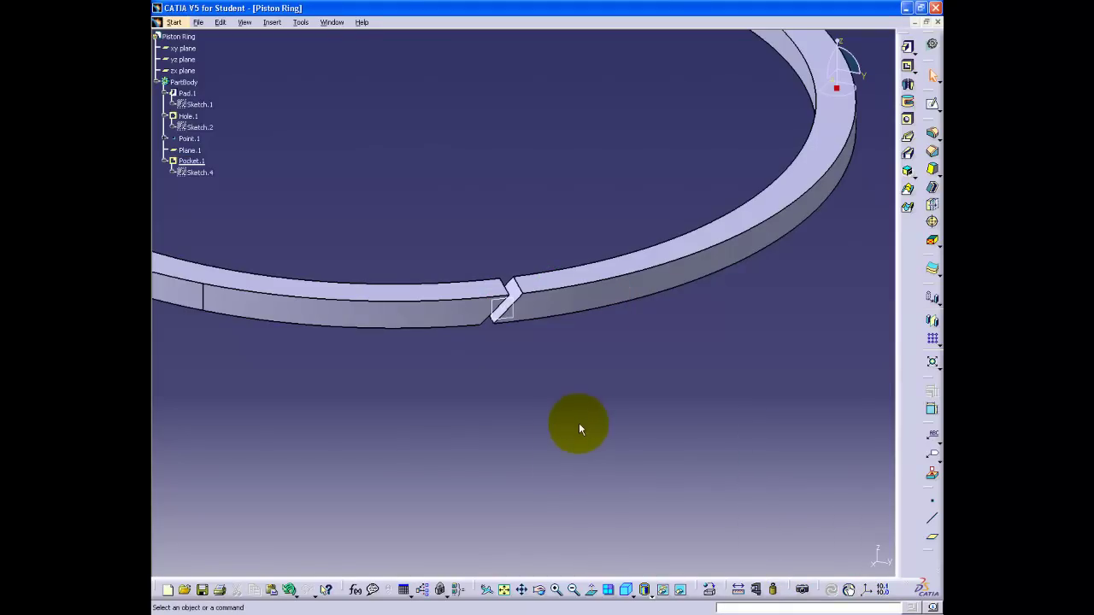
left_click(505, 591)
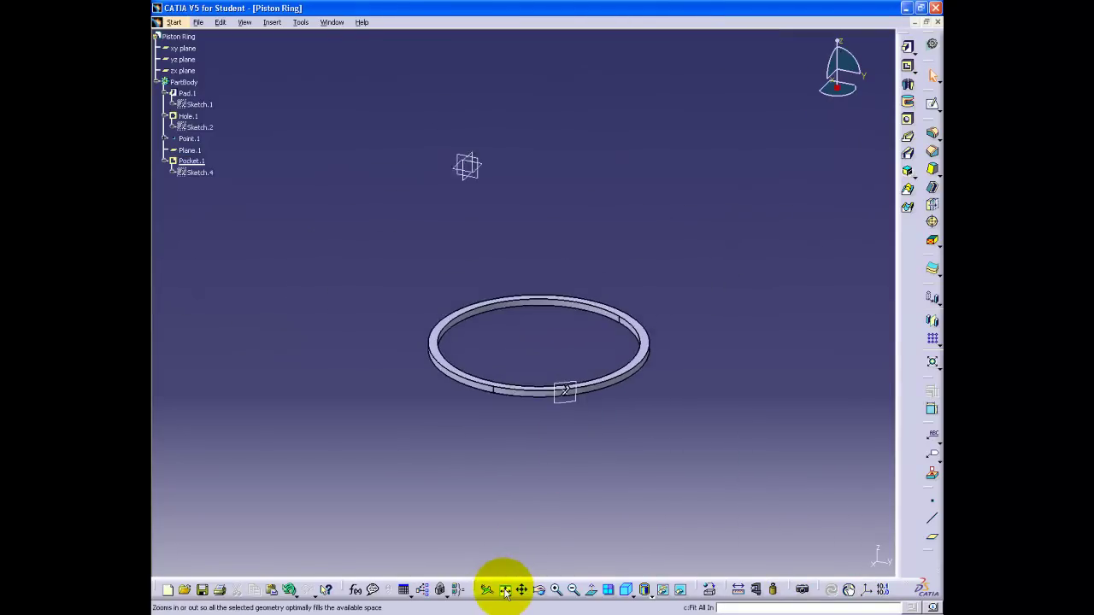